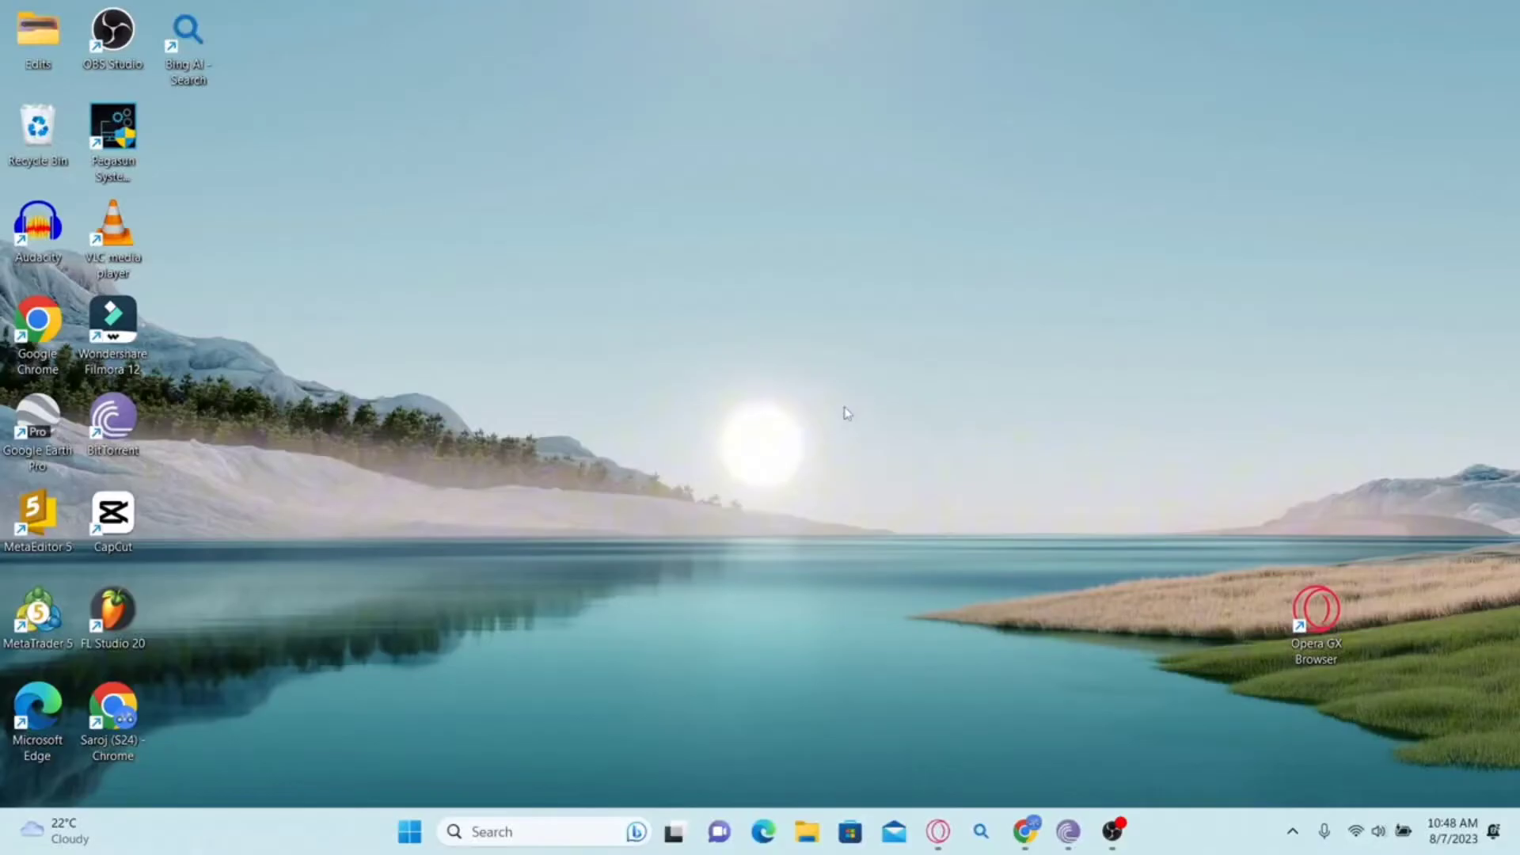
double_click(119, 713)
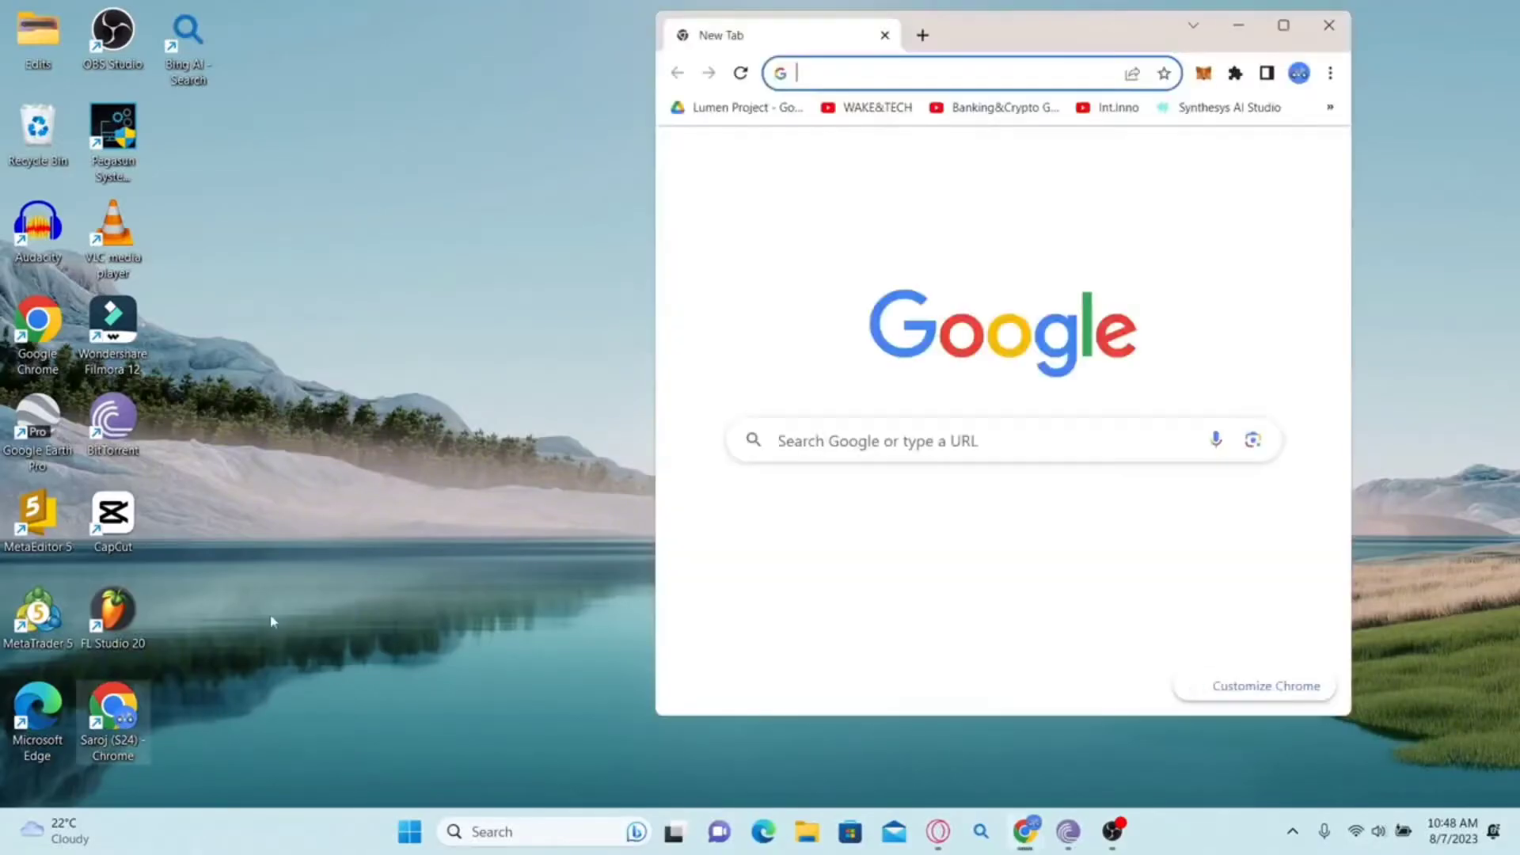
click(1283, 26)
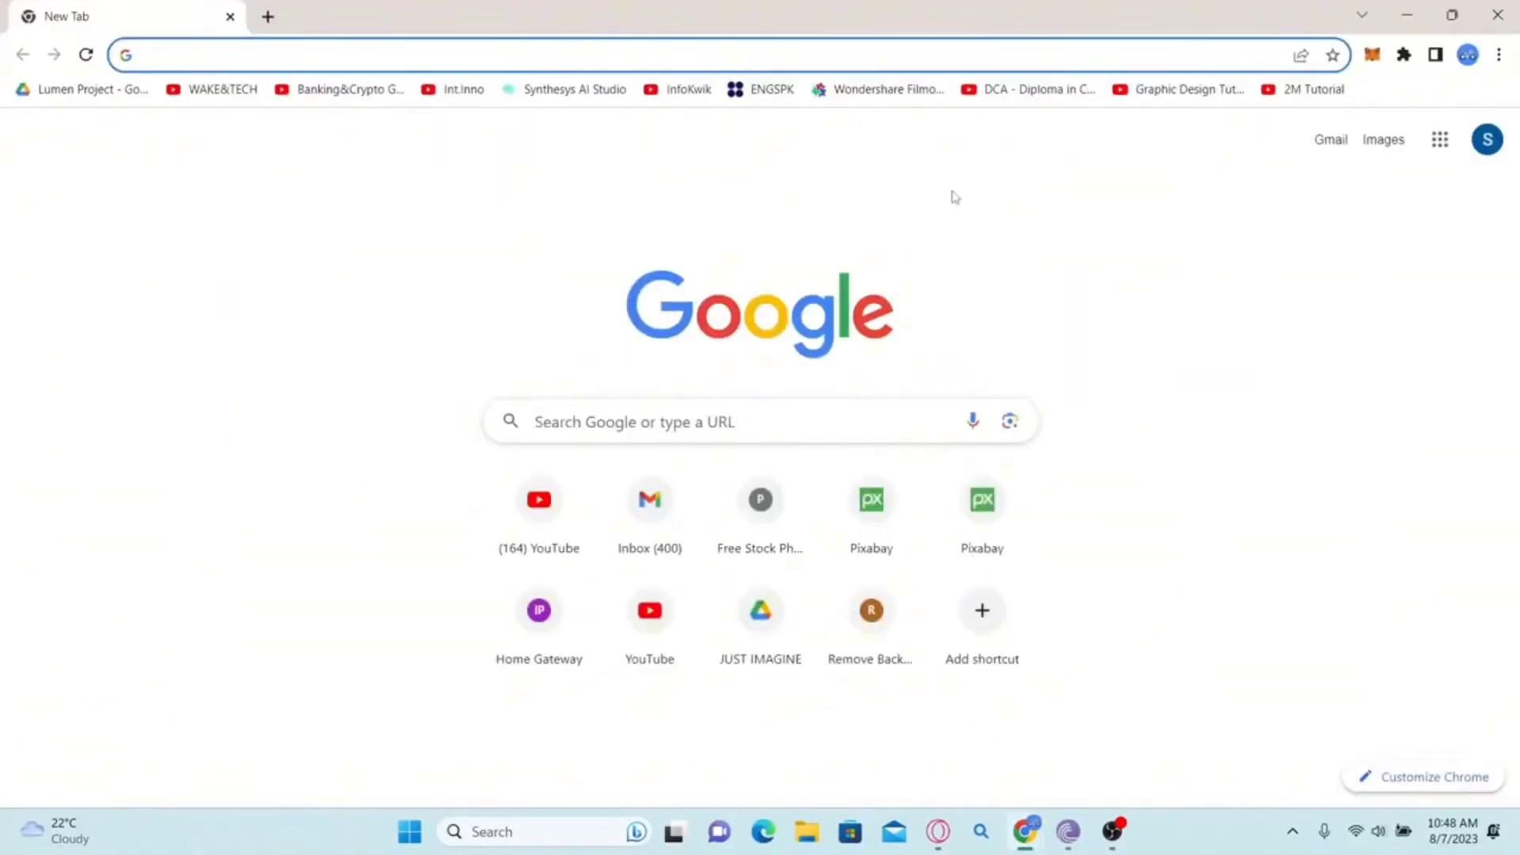
text(https://evernote.com/)
key(Return)
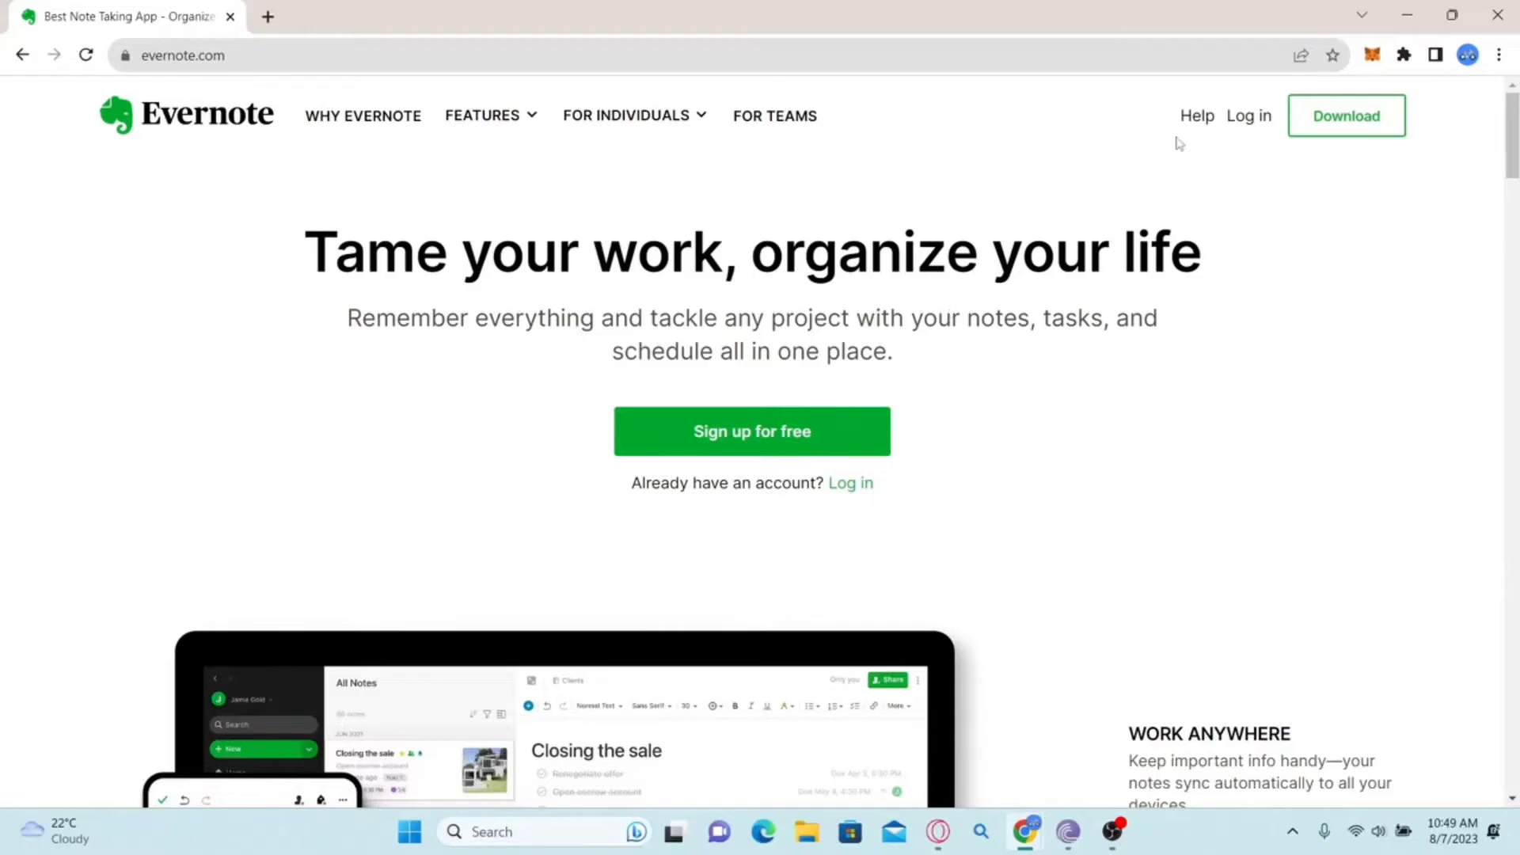
click(1337, 132)
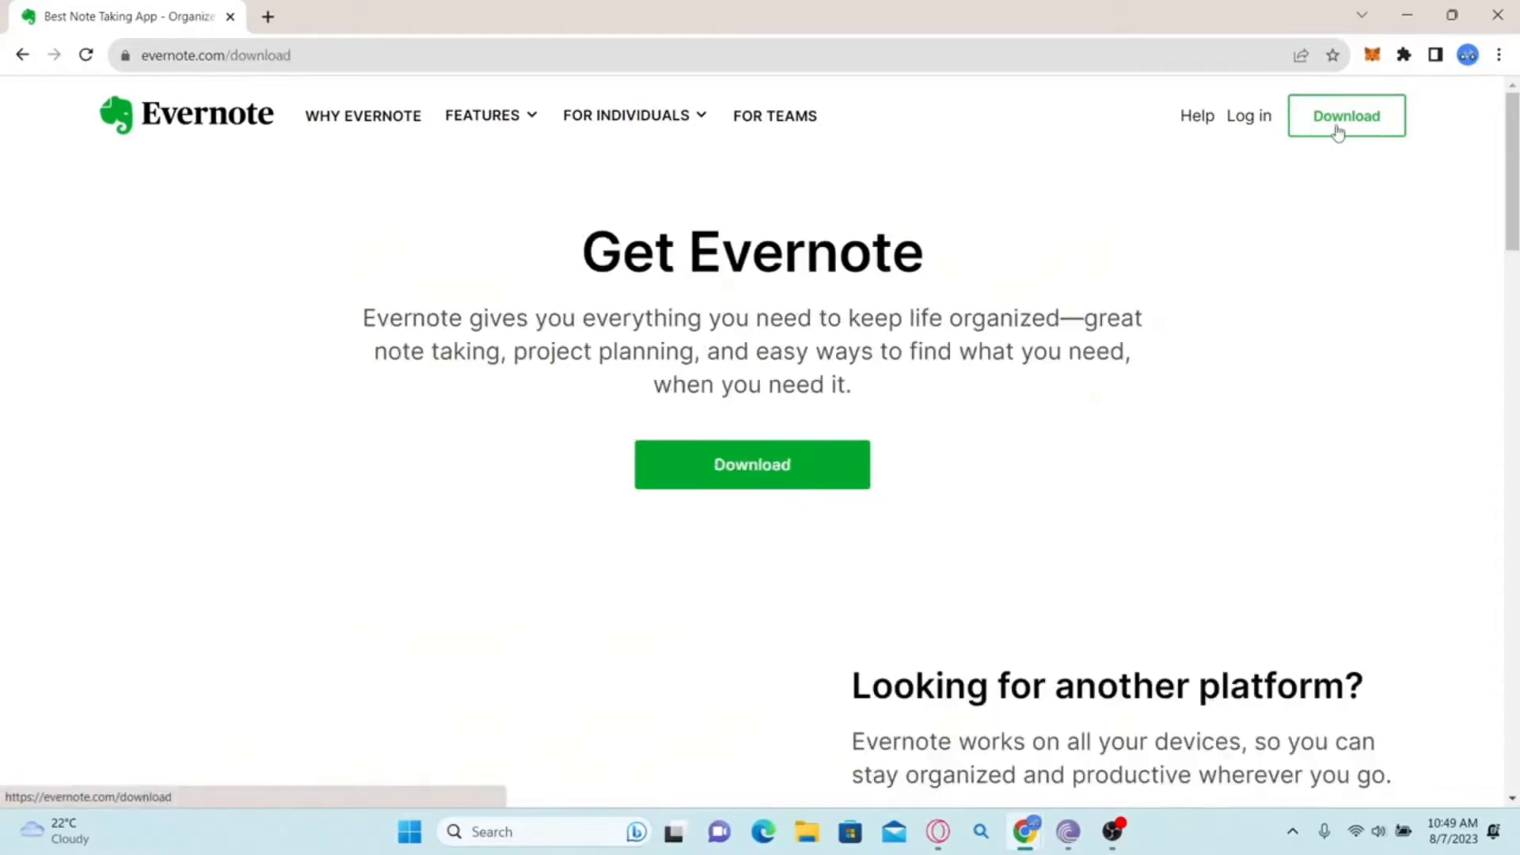
click(713, 481)
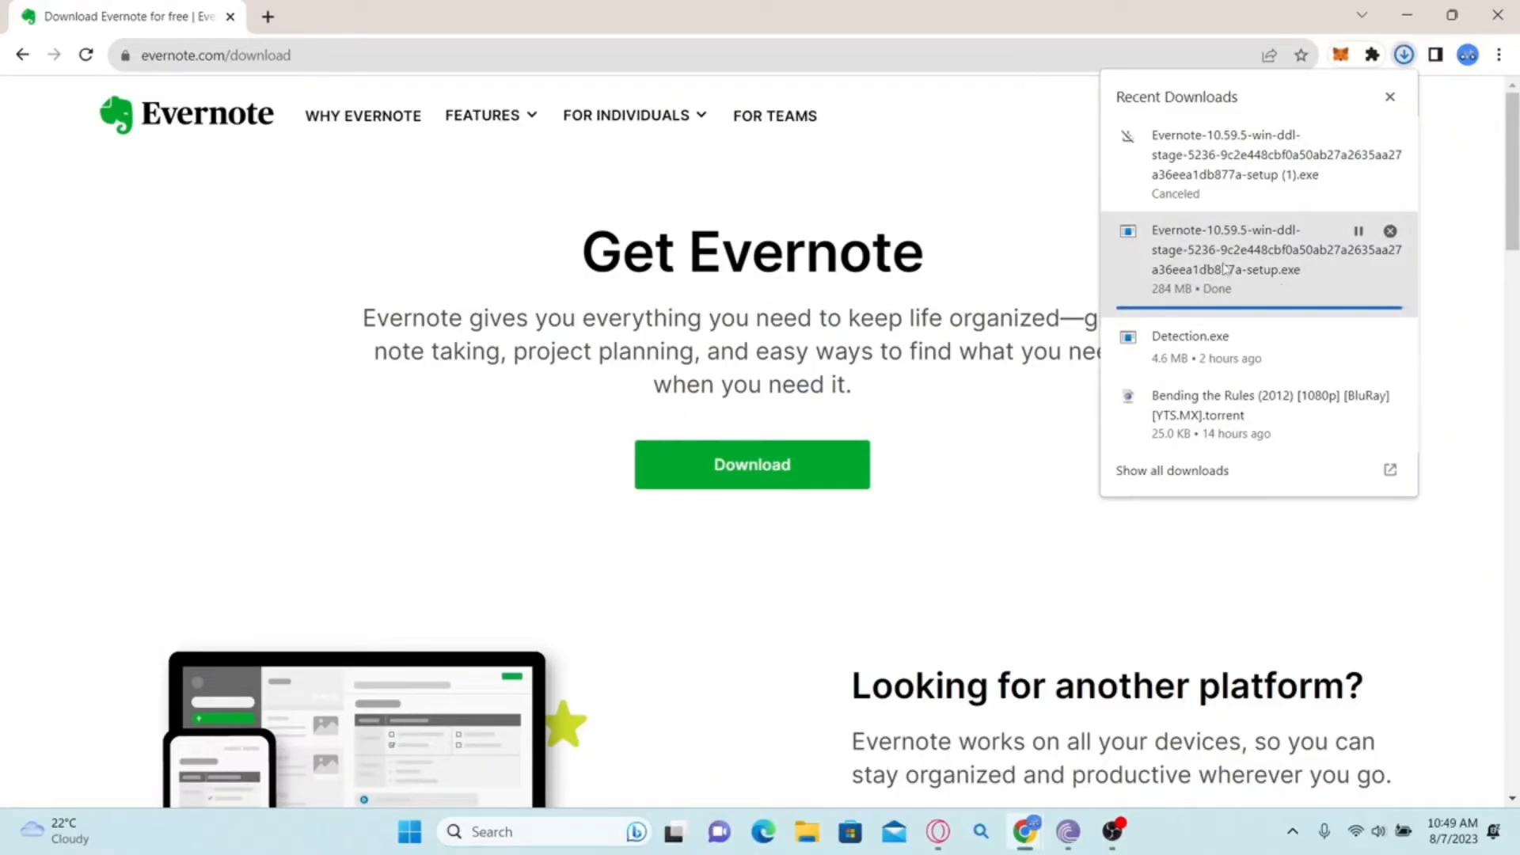
Step: Run the downloaded Evernote installer, accepting the license agreement, and close the sign-in window after installation
click(1207, 269)
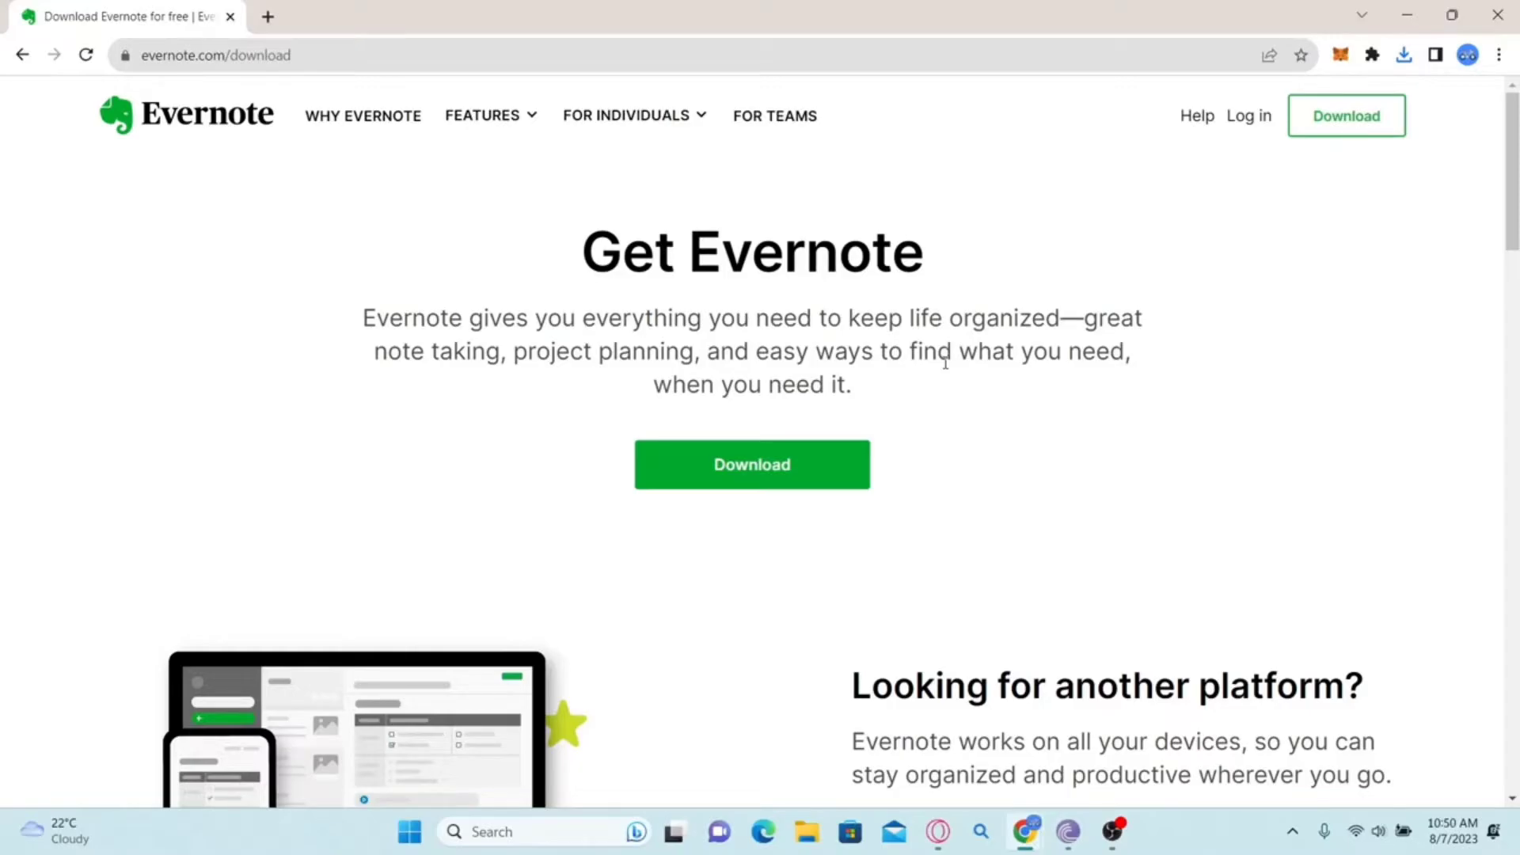
click(544, 526)
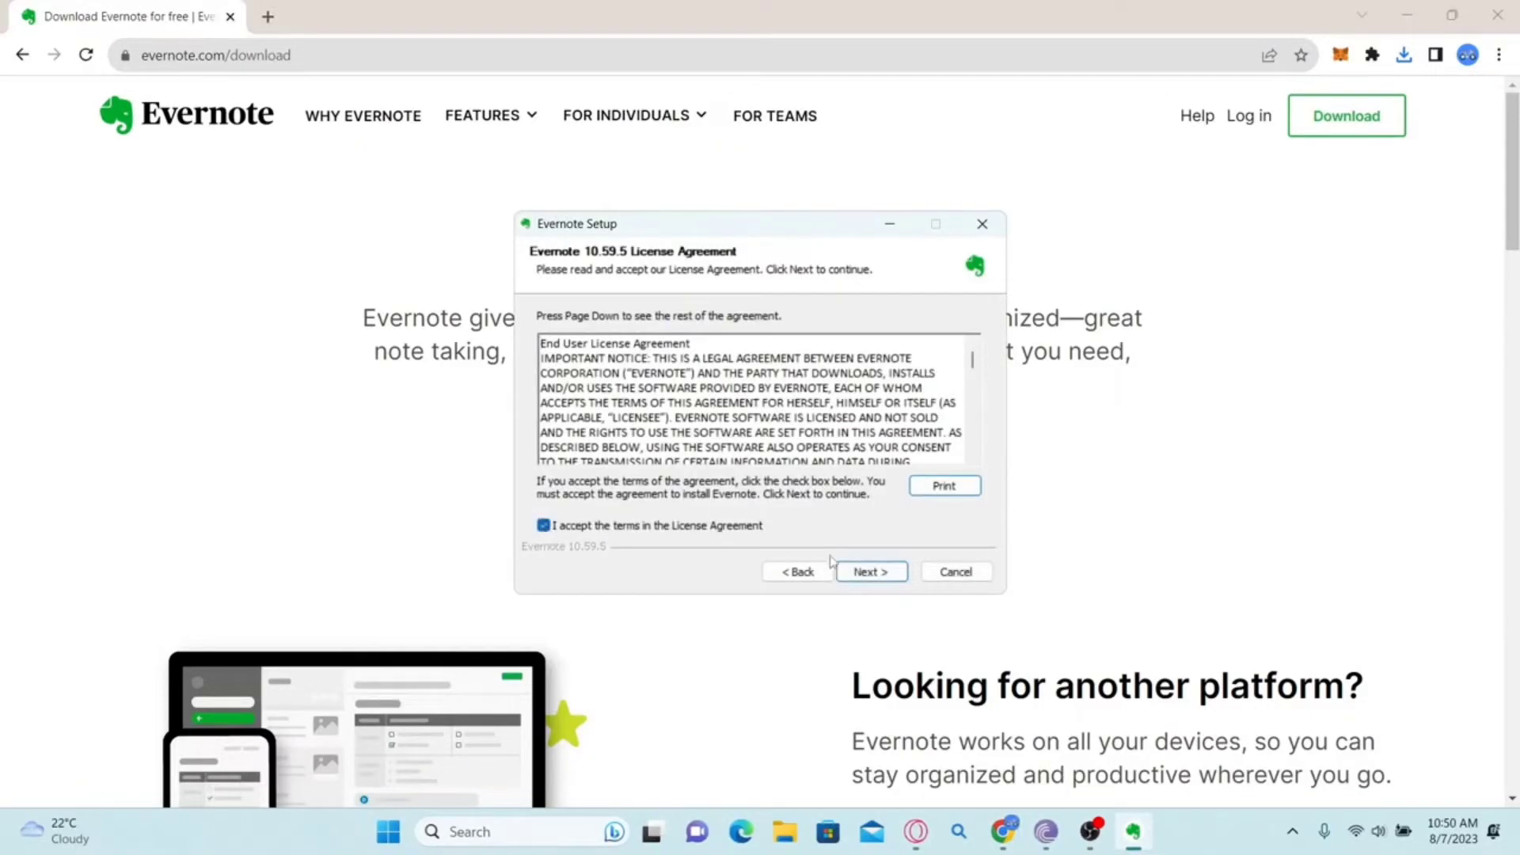
click(871, 572)
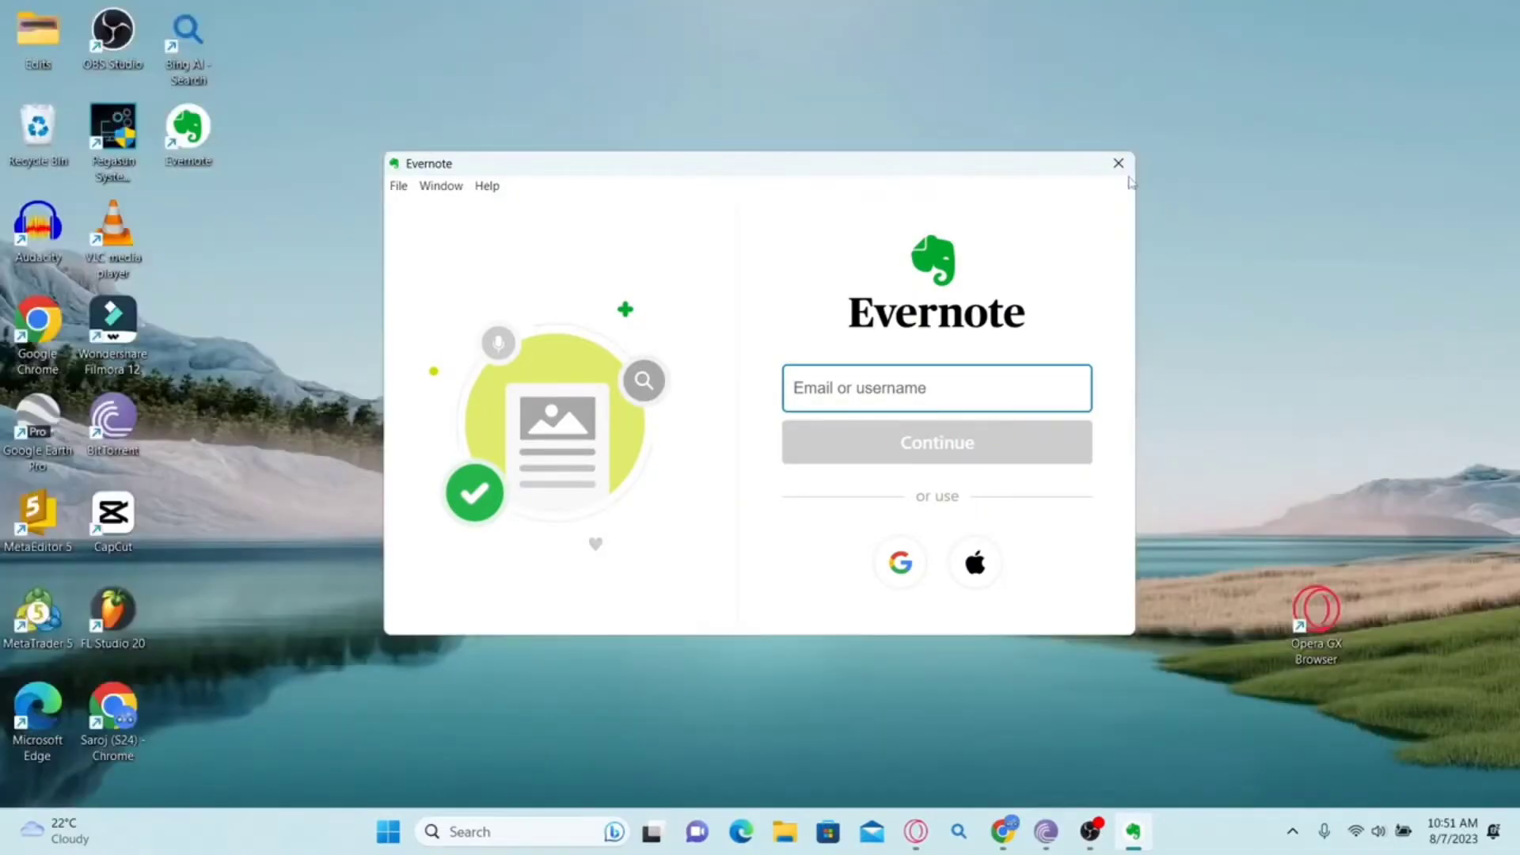
click(1119, 164)
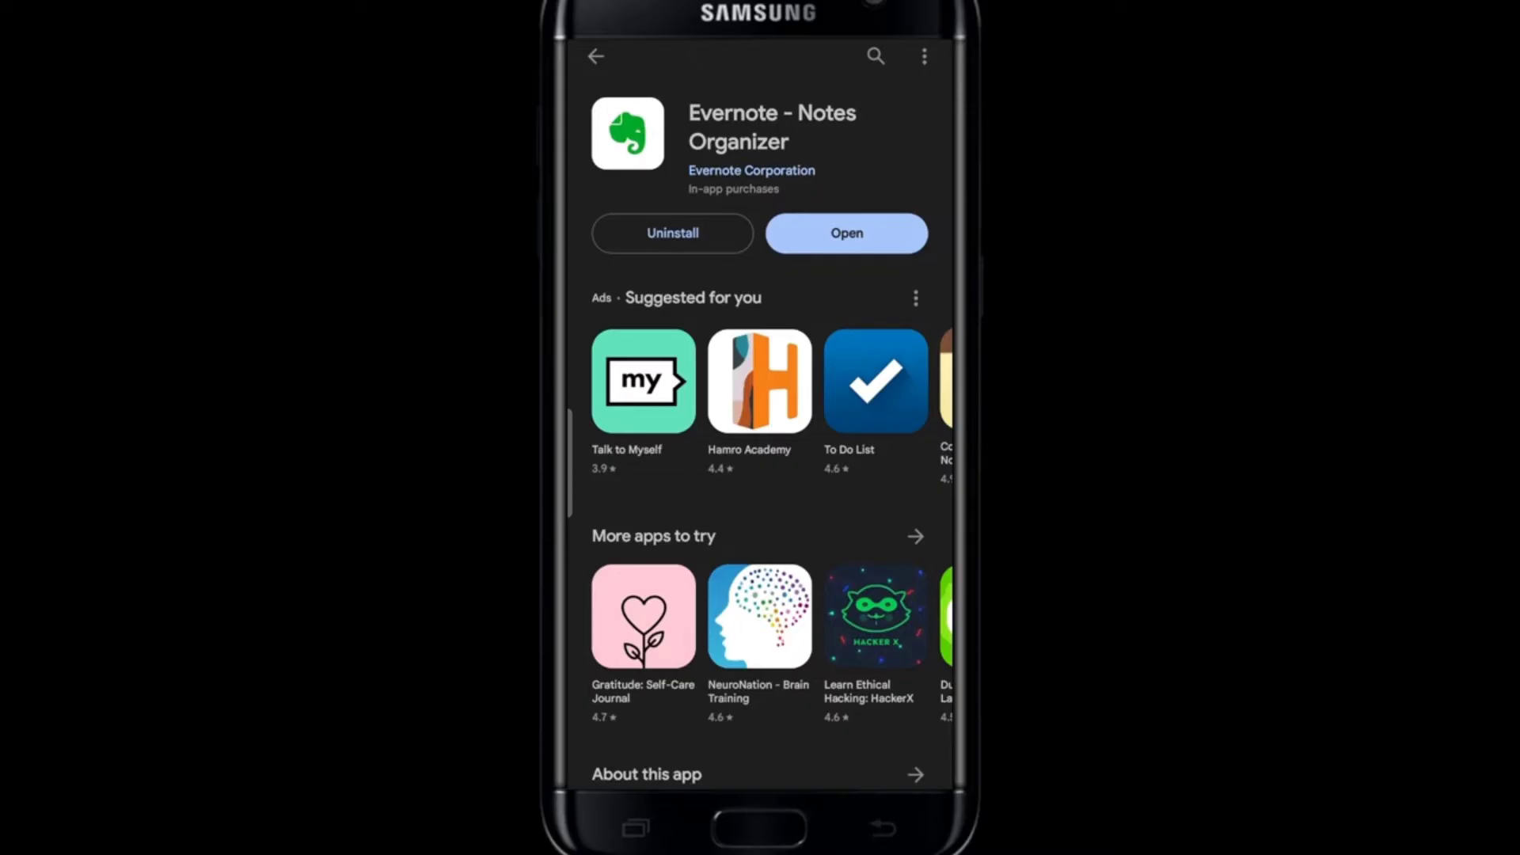
Step: Open the installed Evernote app from its Play Store page on the phone
click(846, 233)
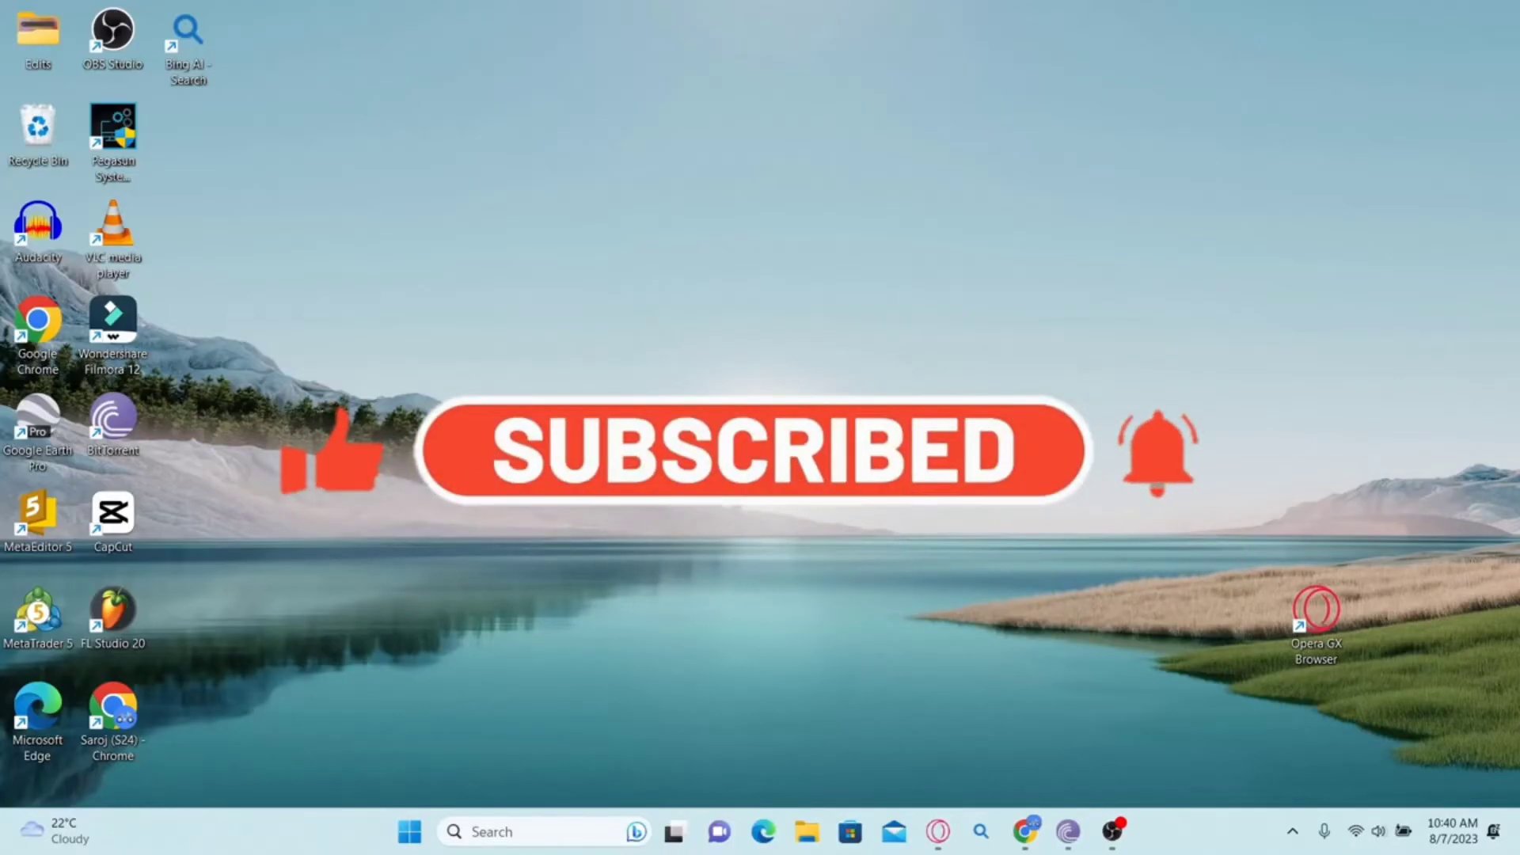
double_click(112, 709)
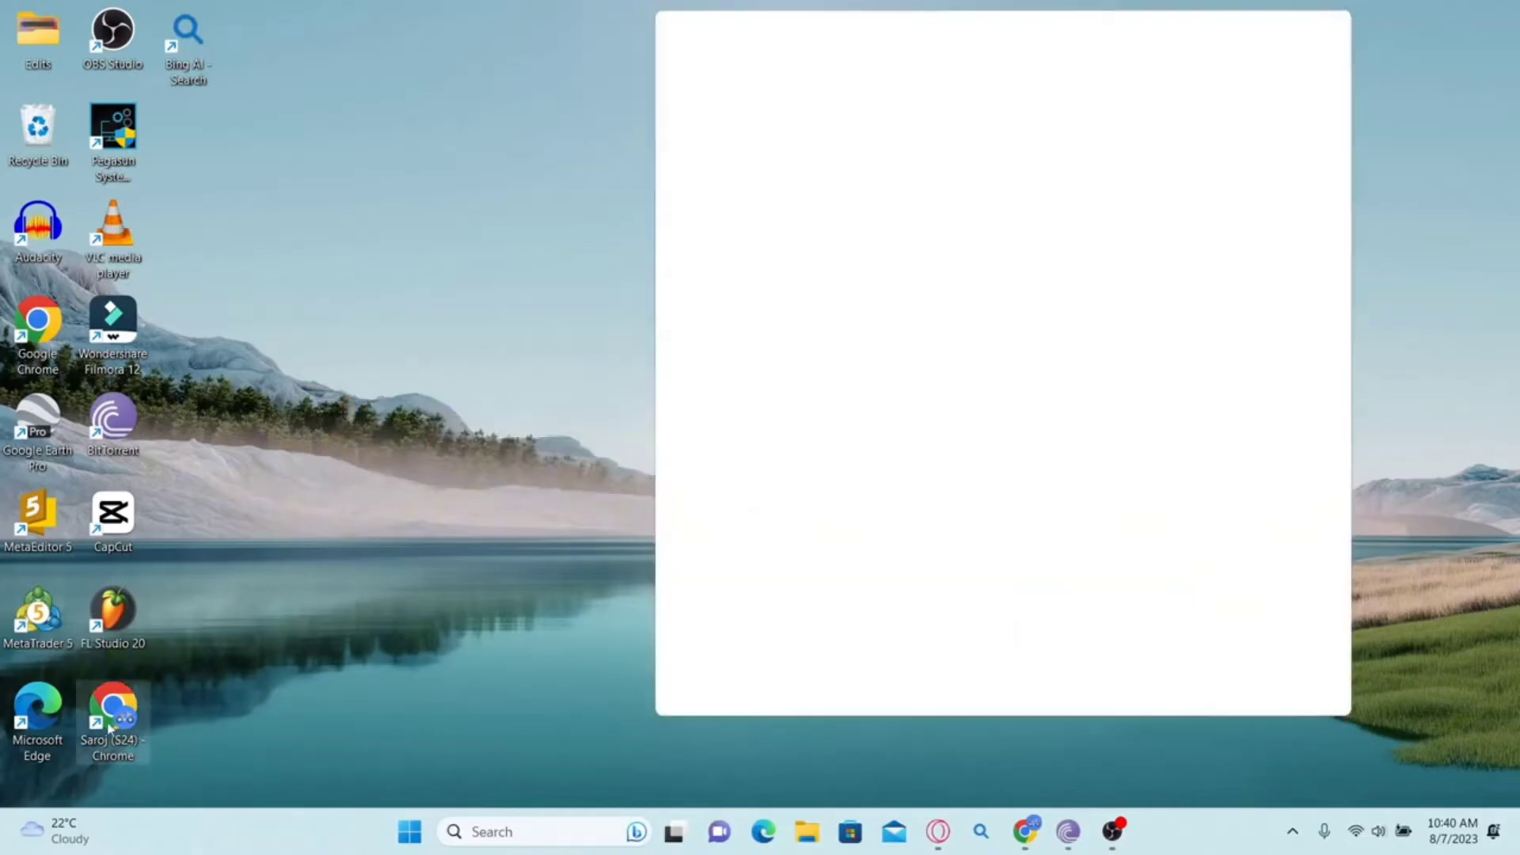
click(1295, 30)
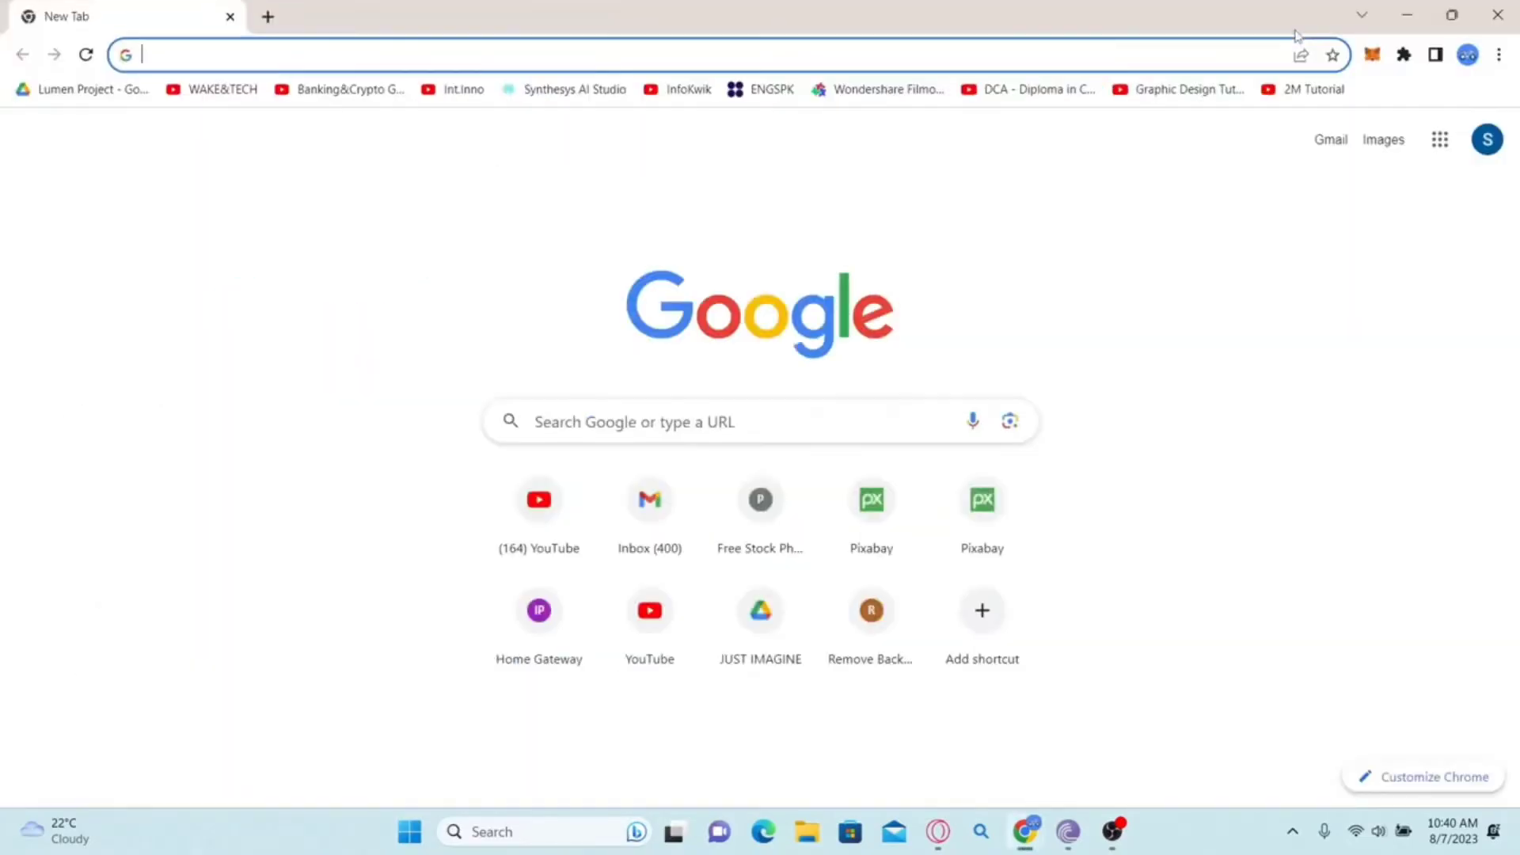
text(https://evernote.com/)
key(Return)
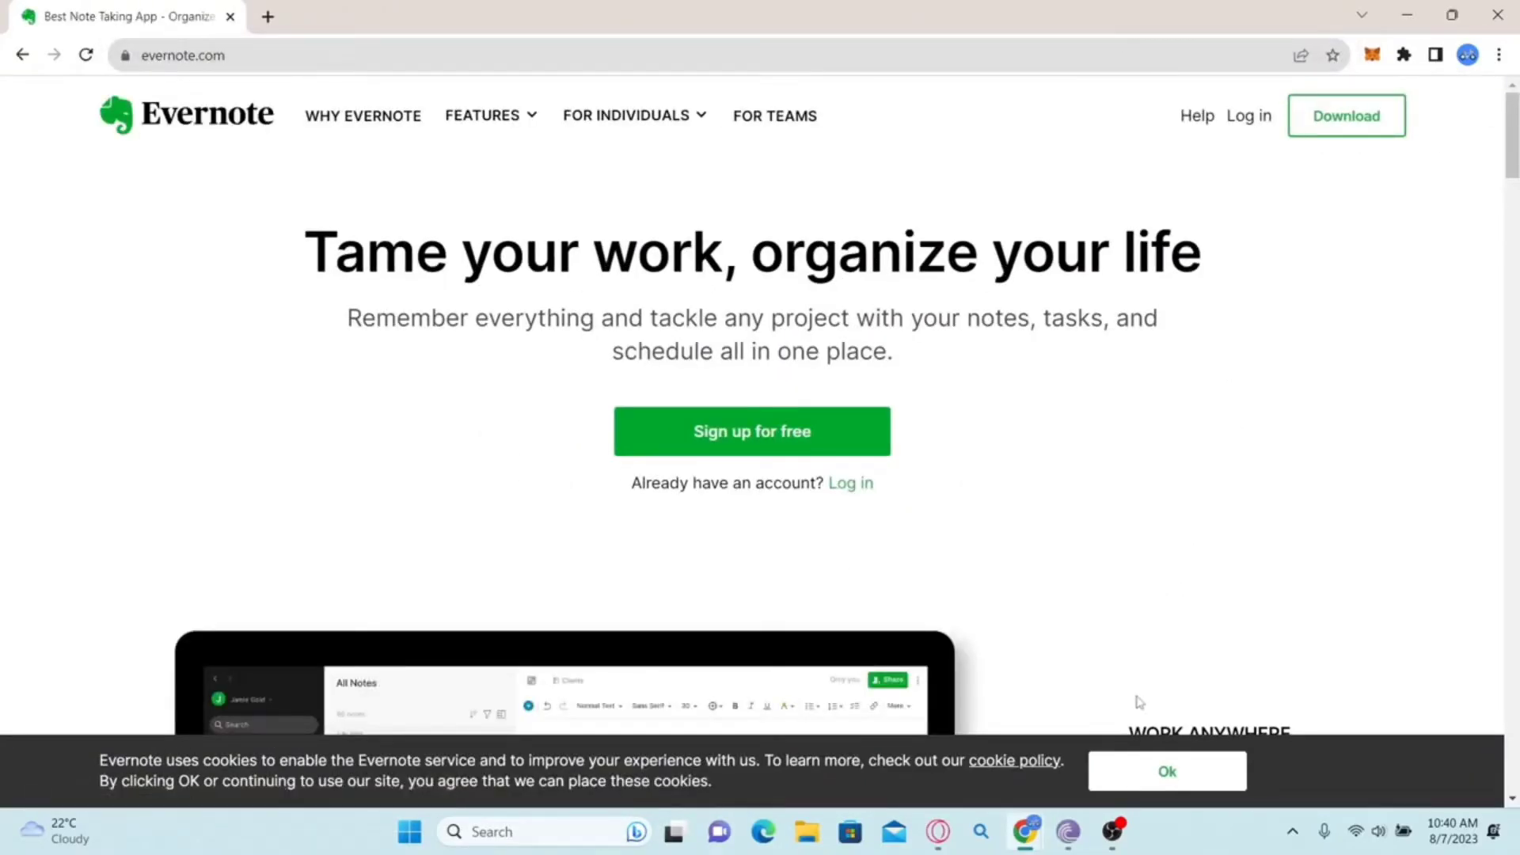
click(1149, 779)
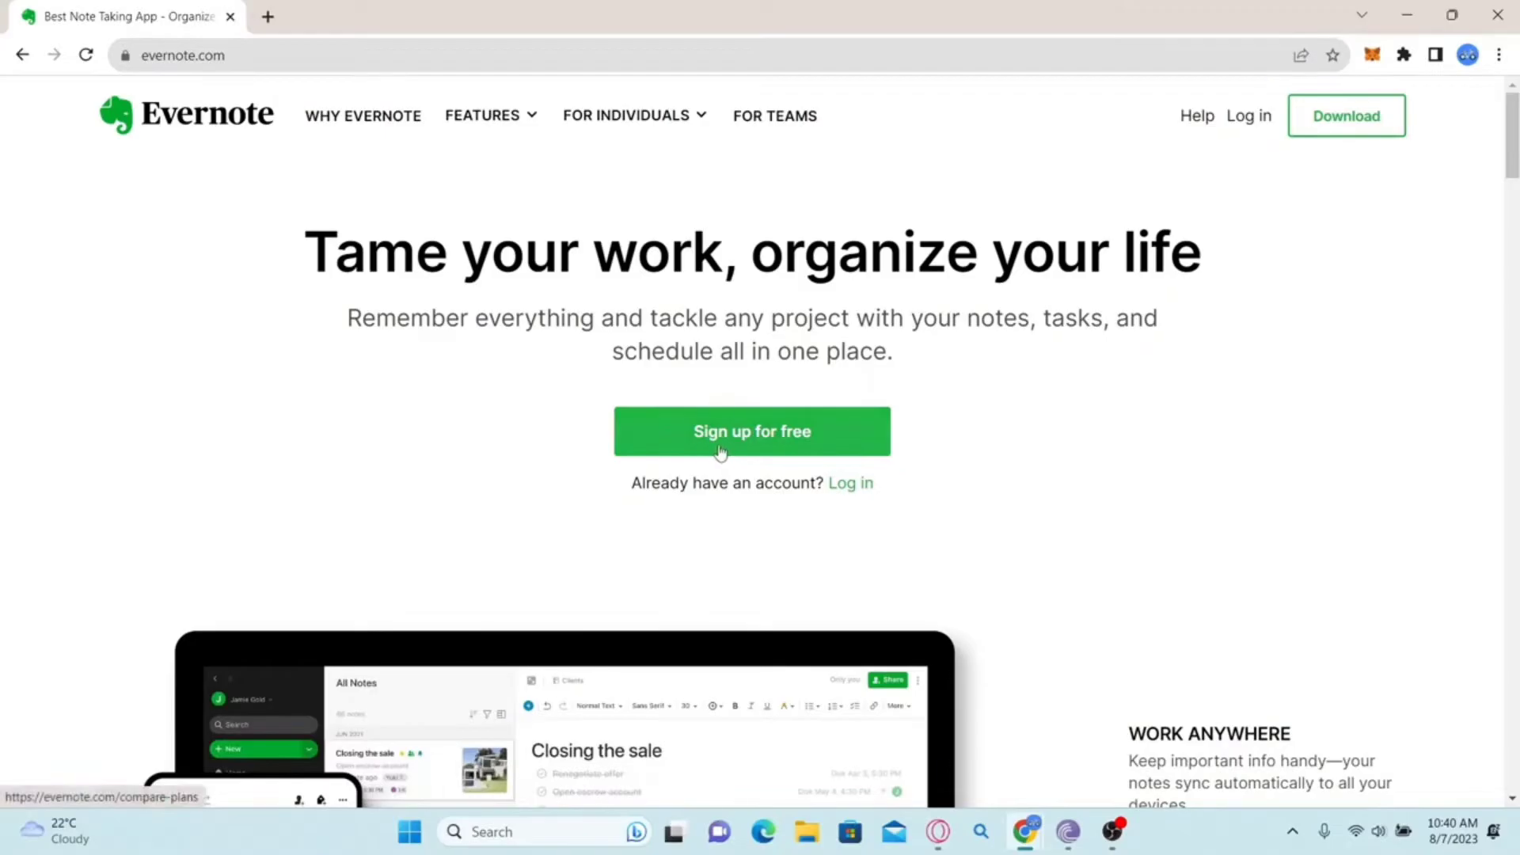
Step: Start the Evernote sign-up, review the plan comparison and get started with the Free plan
click(756, 449)
scroll(756, 448, down, 1)
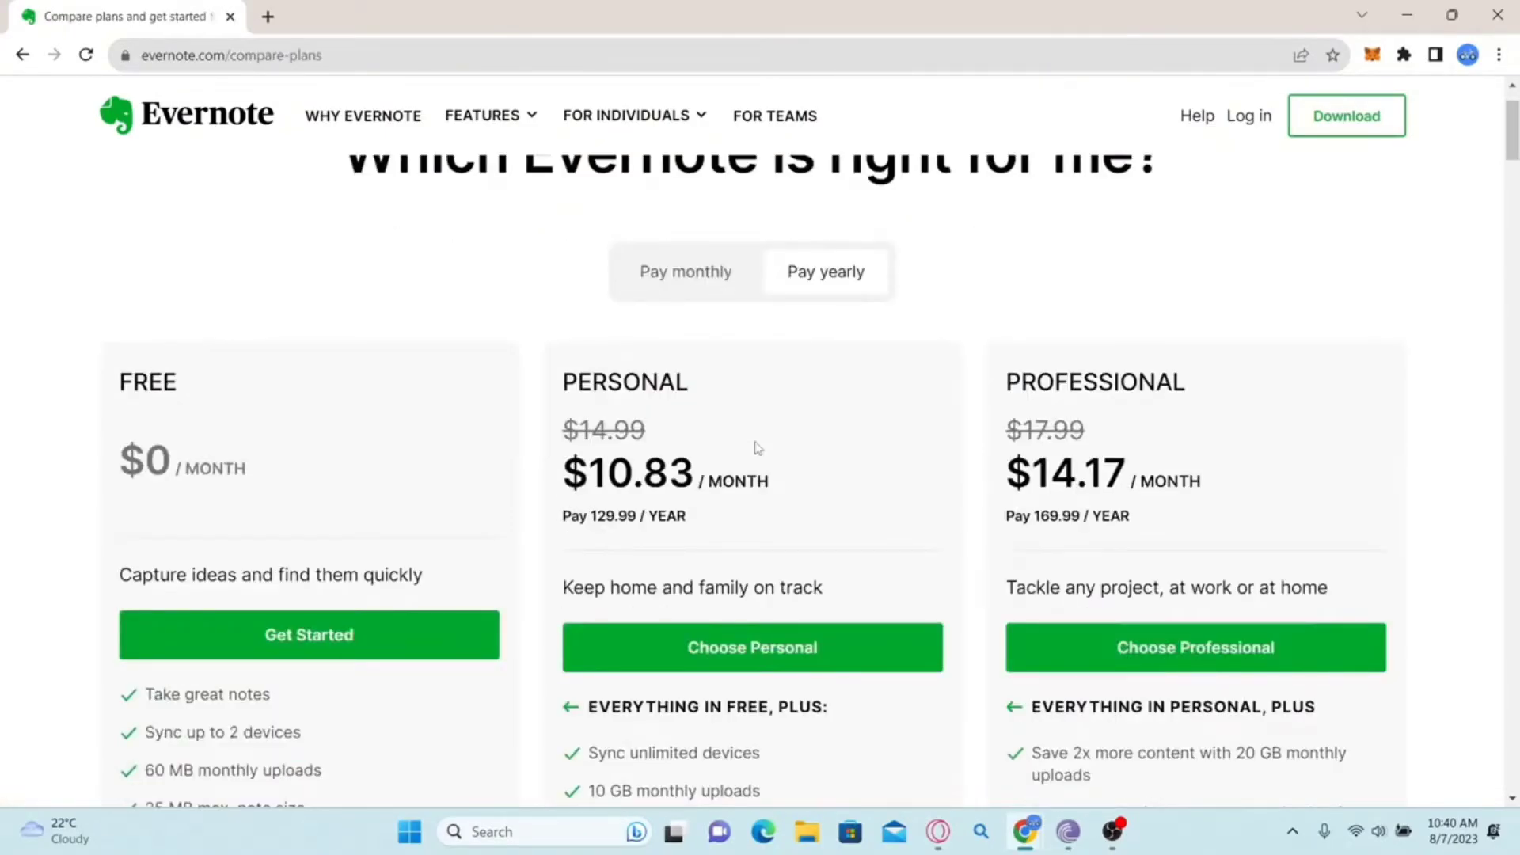
scroll(756, 449, down, 1)
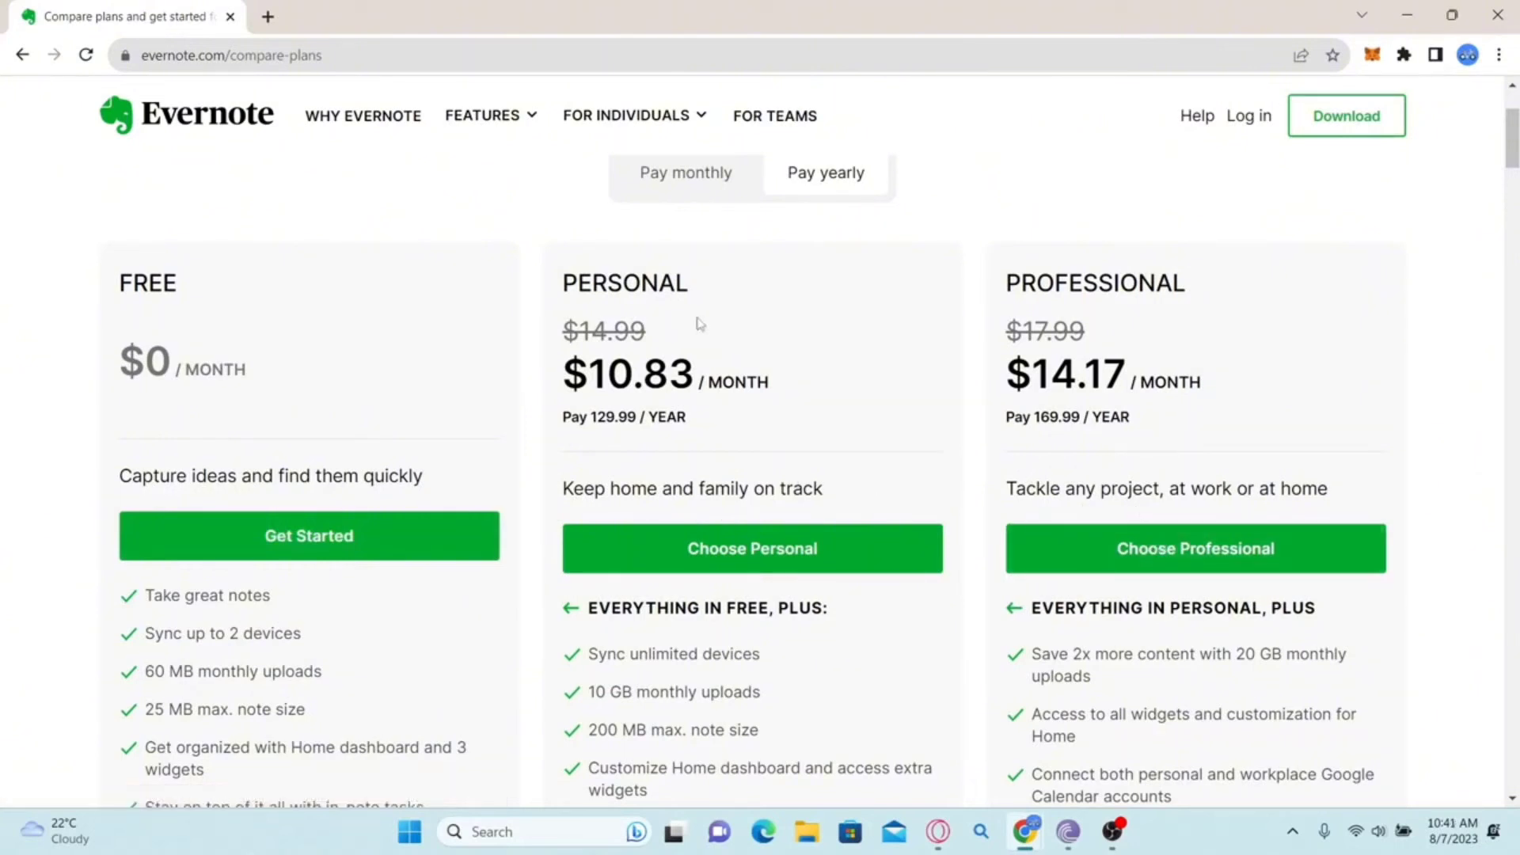
scroll(698, 526, down, 7)
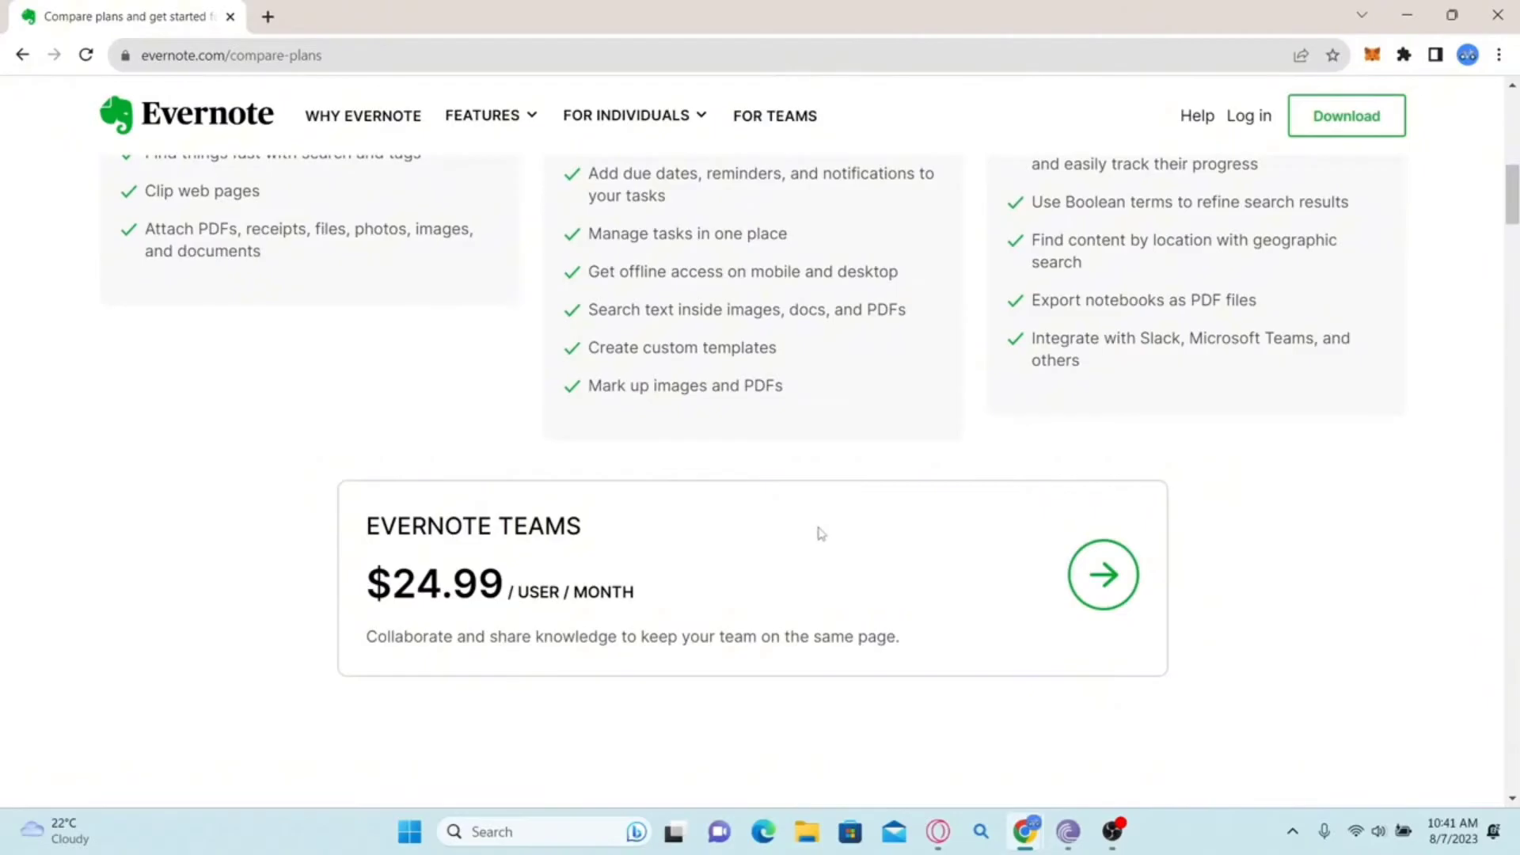
scroll(854, 424, up, 6)
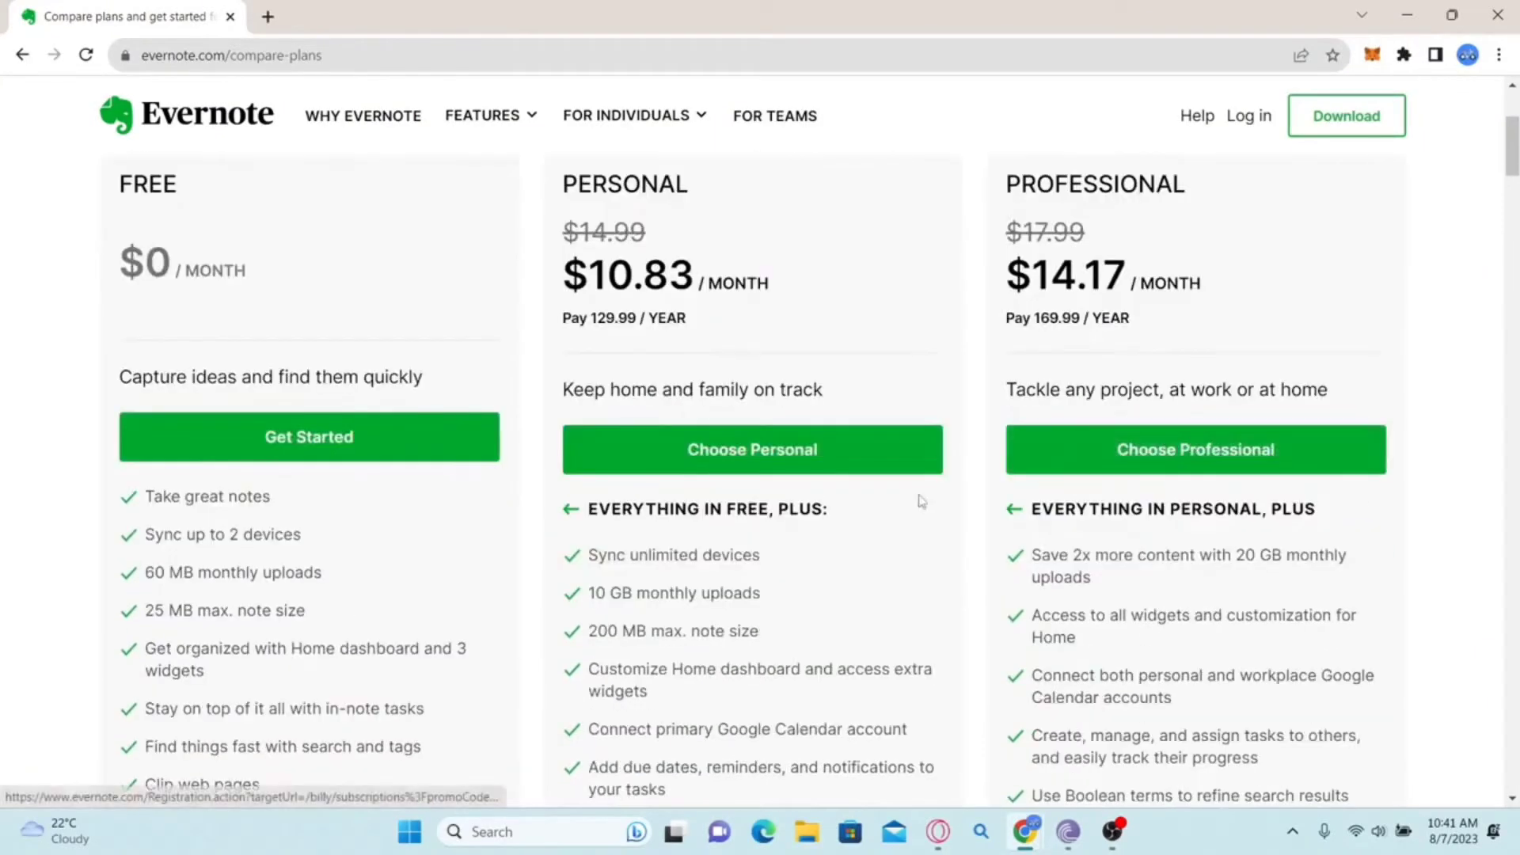
click(269, 442)
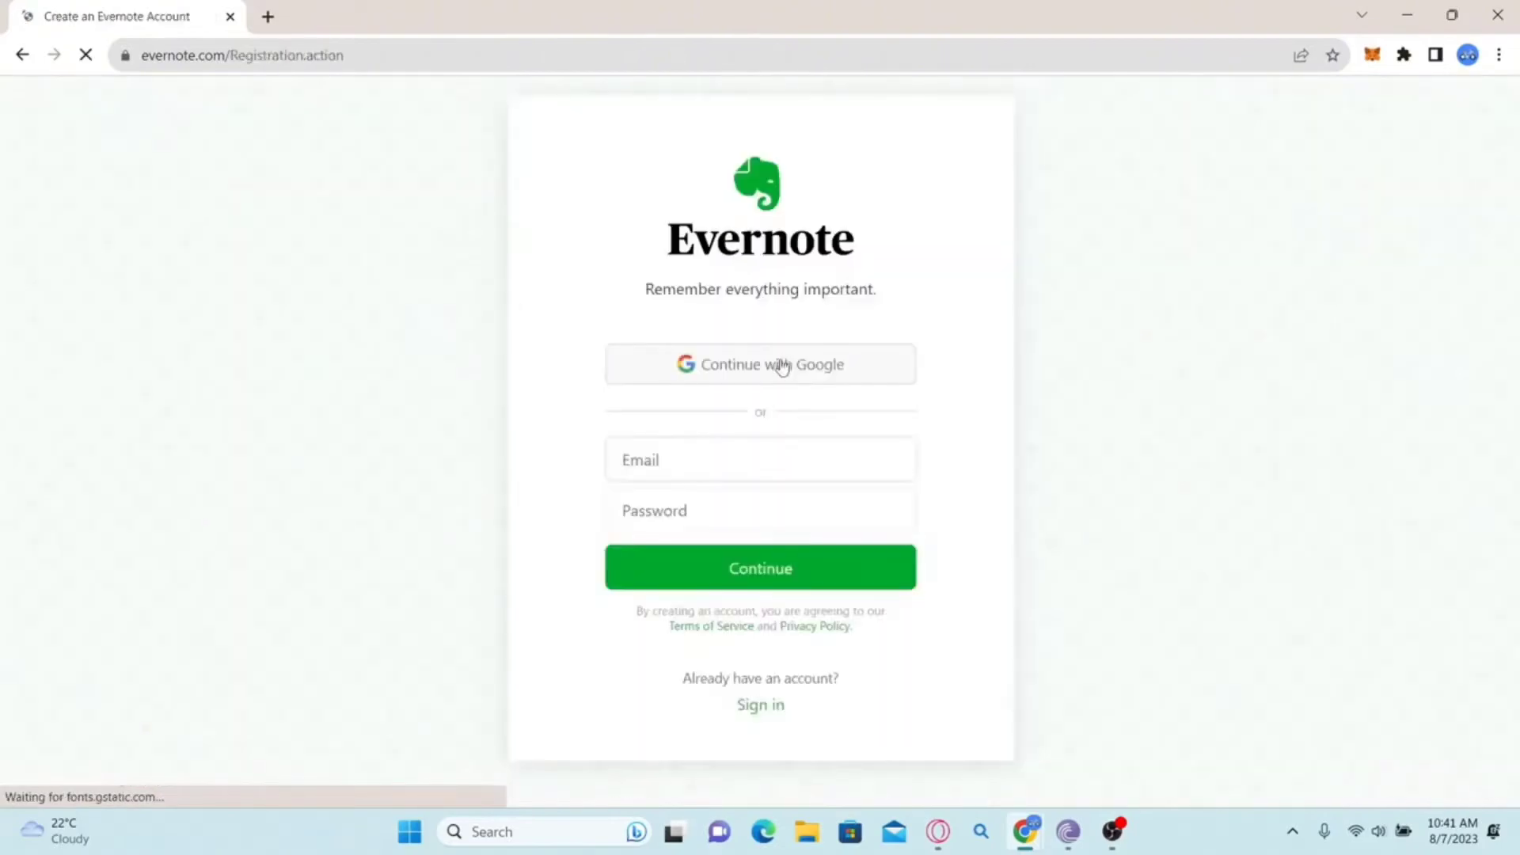
Step: Fill in the account email and password on the registration form and submit it to create the account
click(719, 444)
click(692, 498)
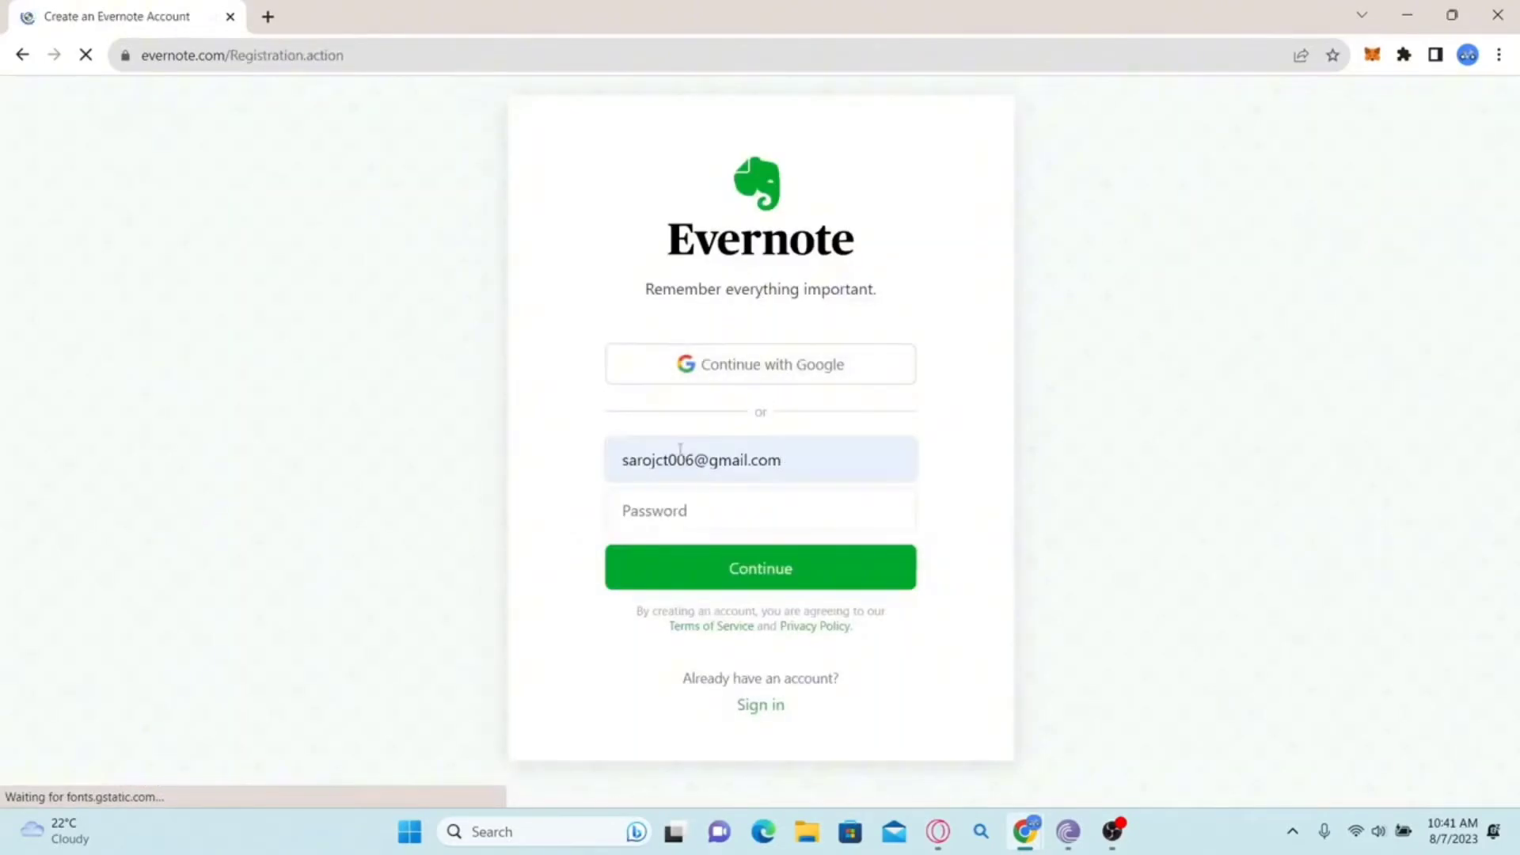
click(692, 500)
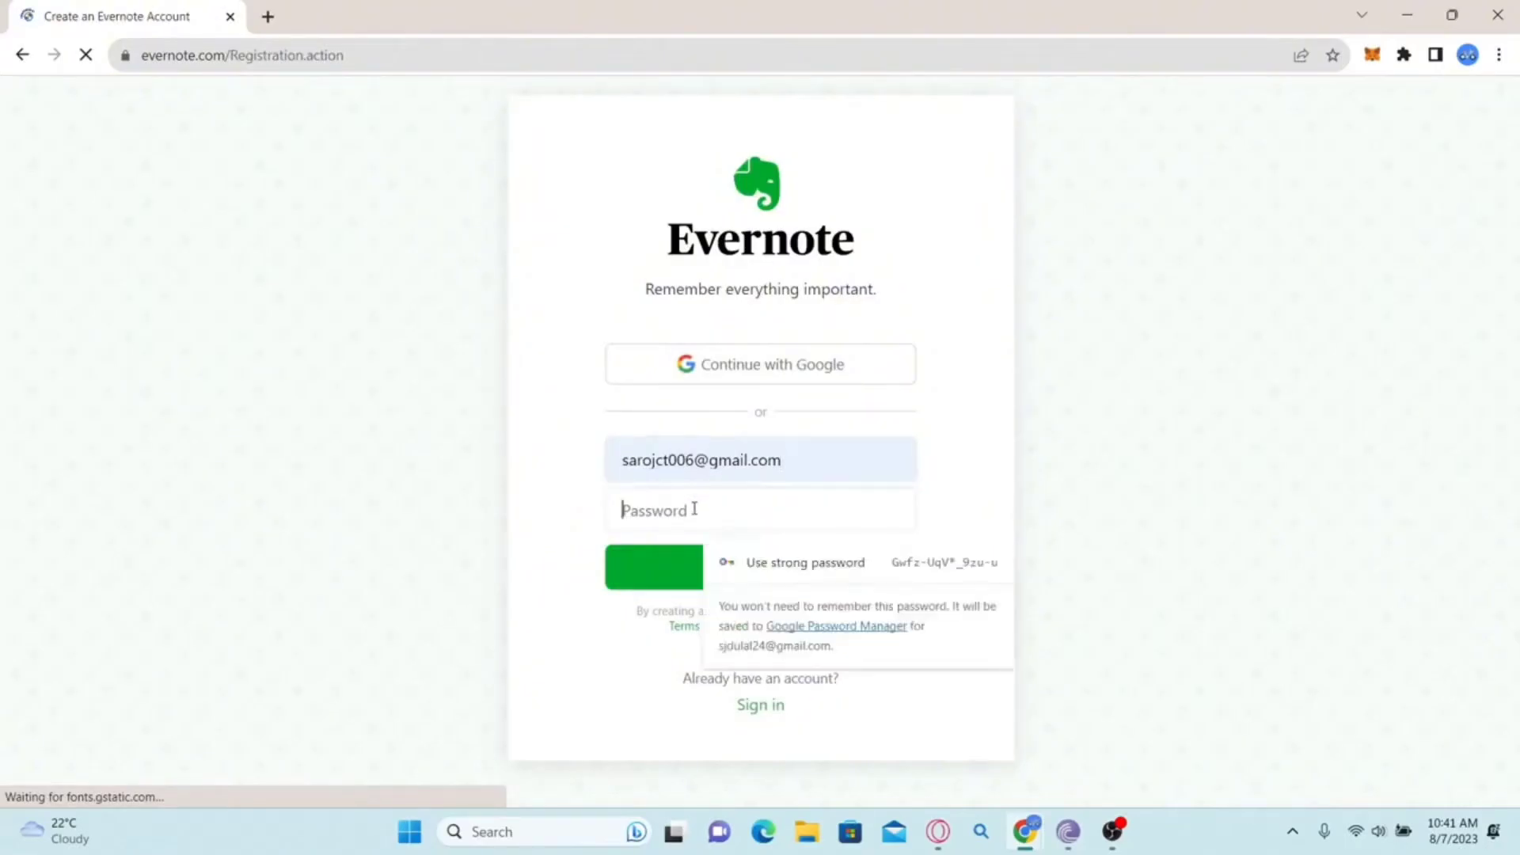
key(Down)
key(Return)
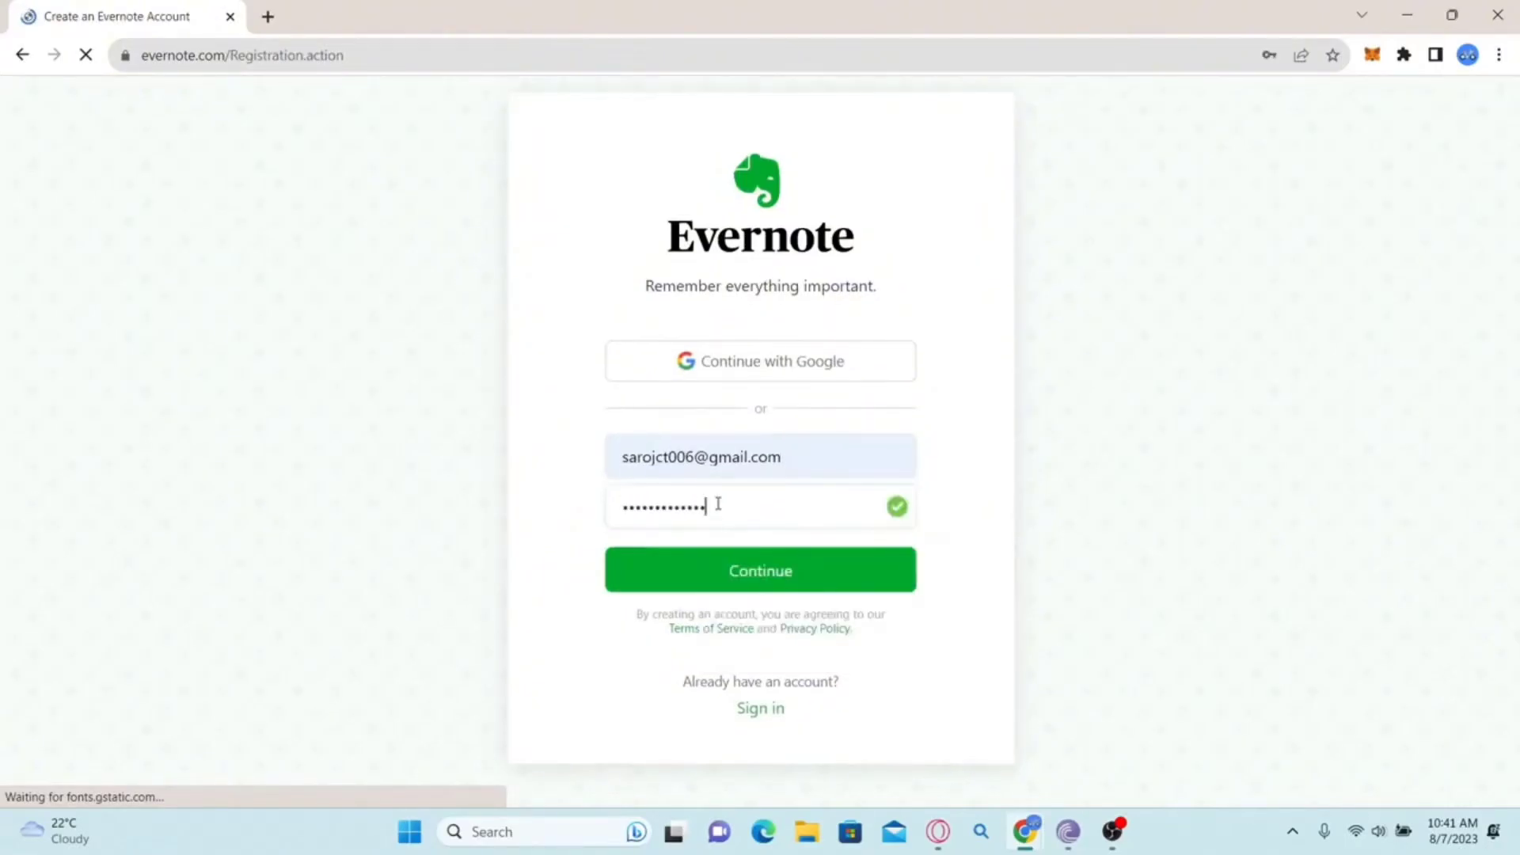
click(720, 581)
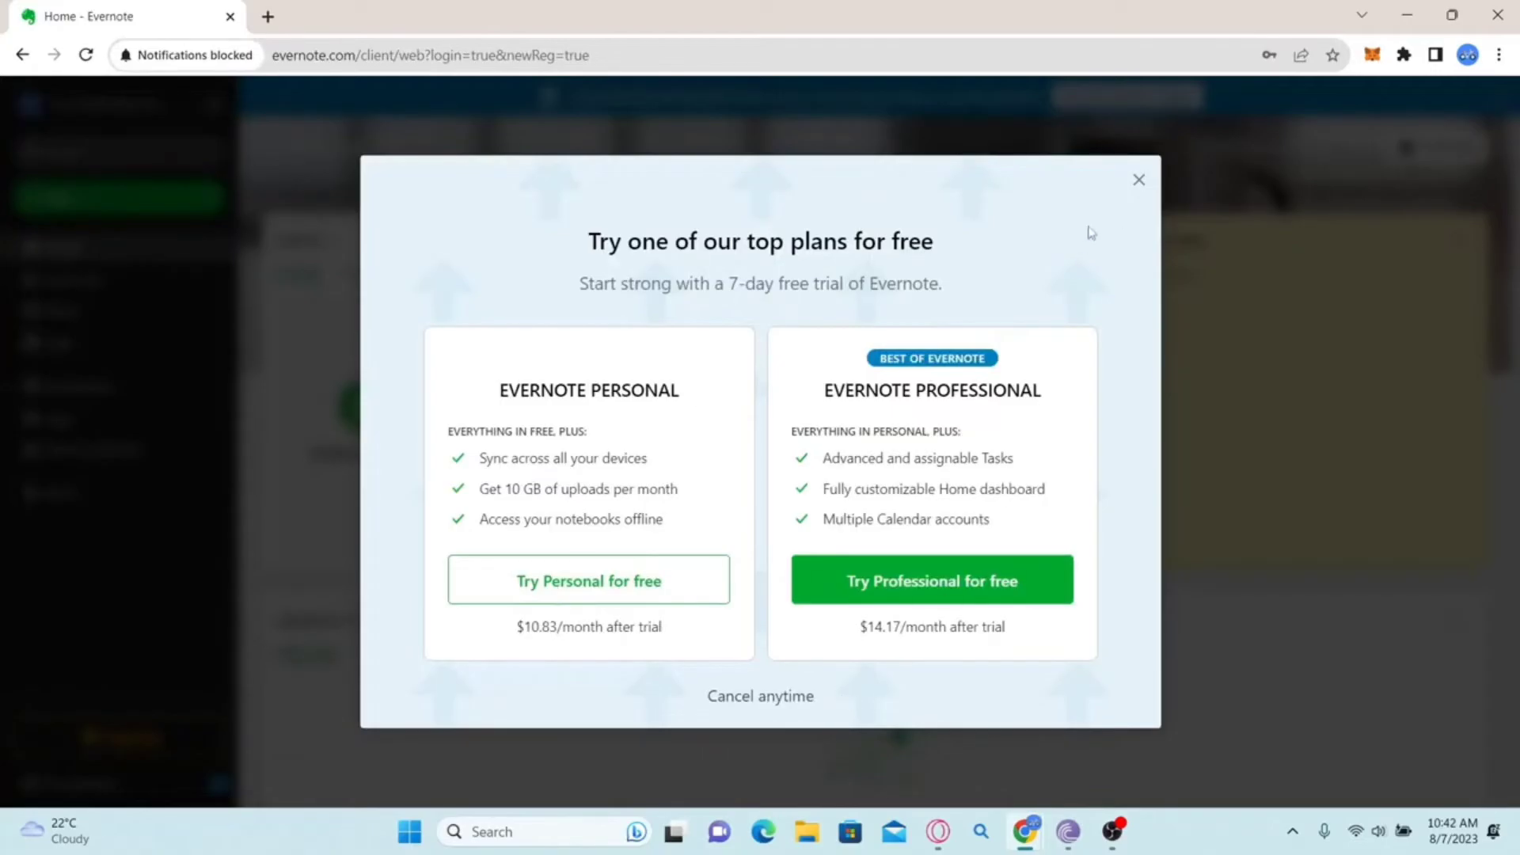
Step: Dismiss the trial offers and complete the onboarding questions with Home as the purpose and Planning as the task
click(1139, 182)
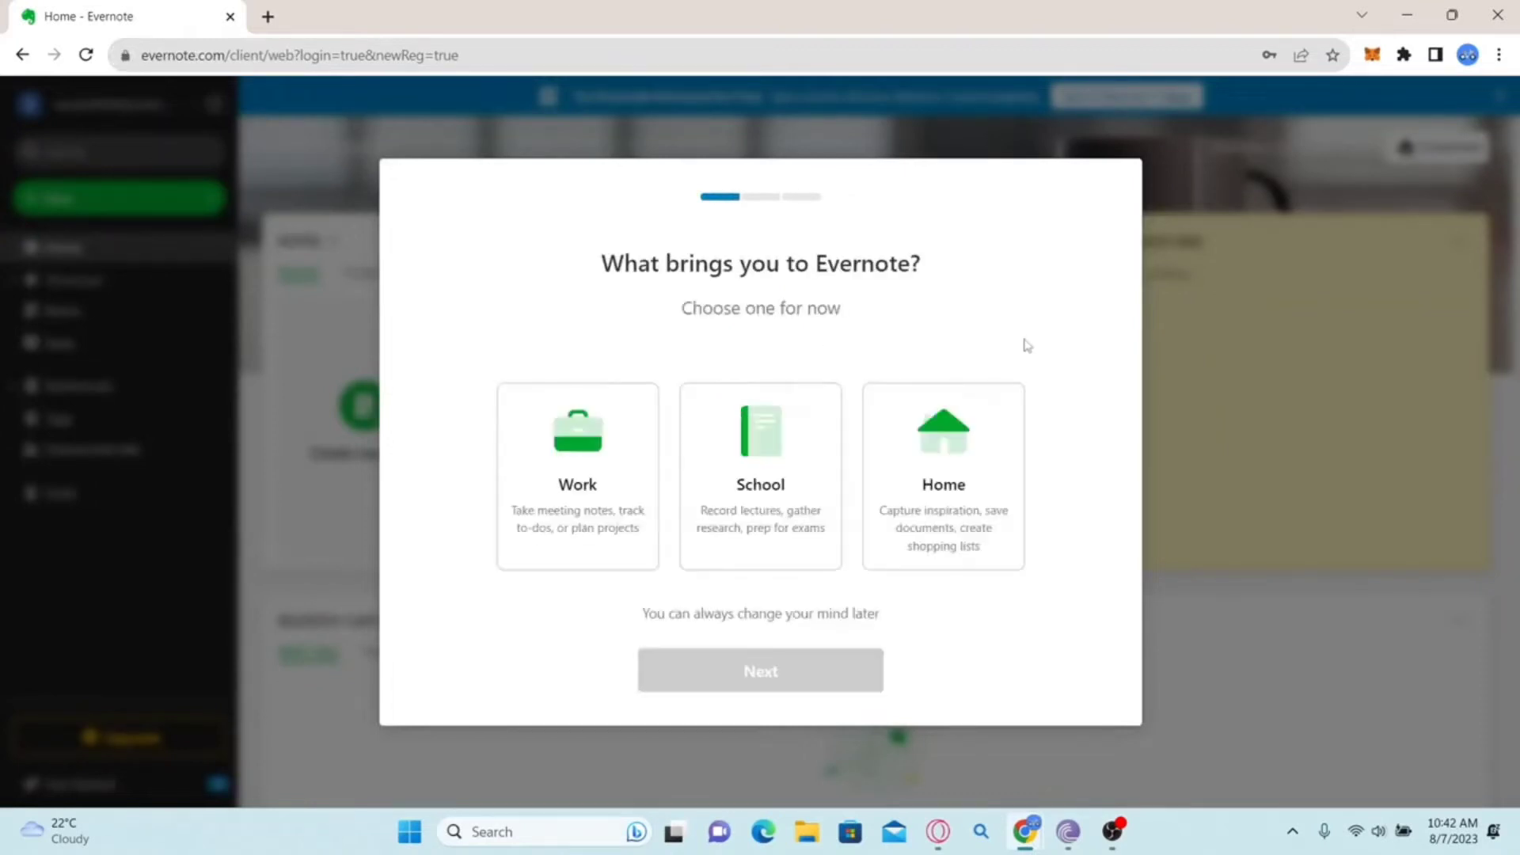
click(941, 477)
click(730, 671)
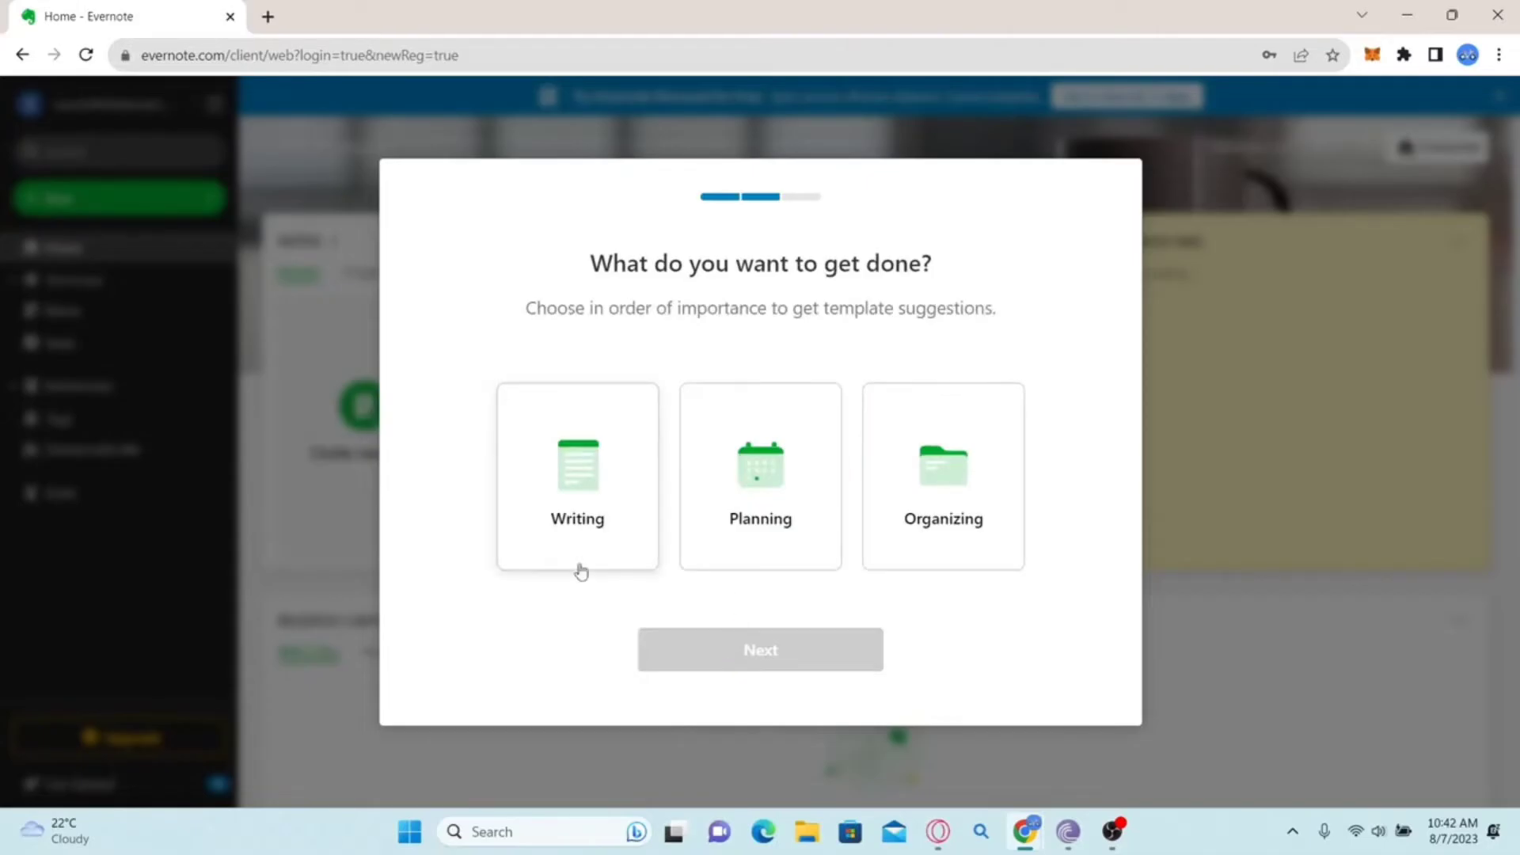
click(827, 515)
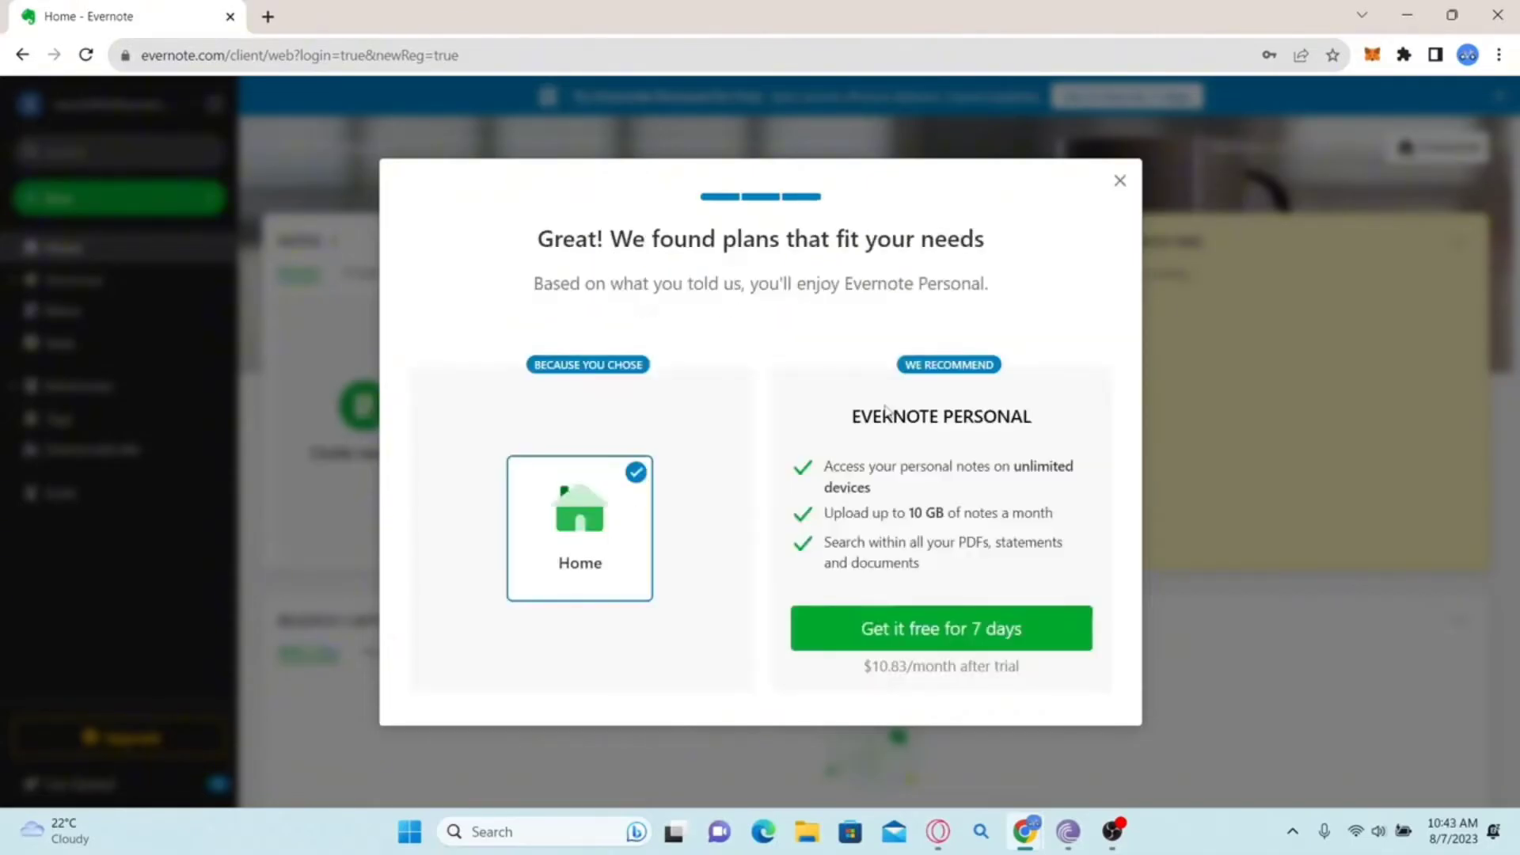
click(1119, 188)
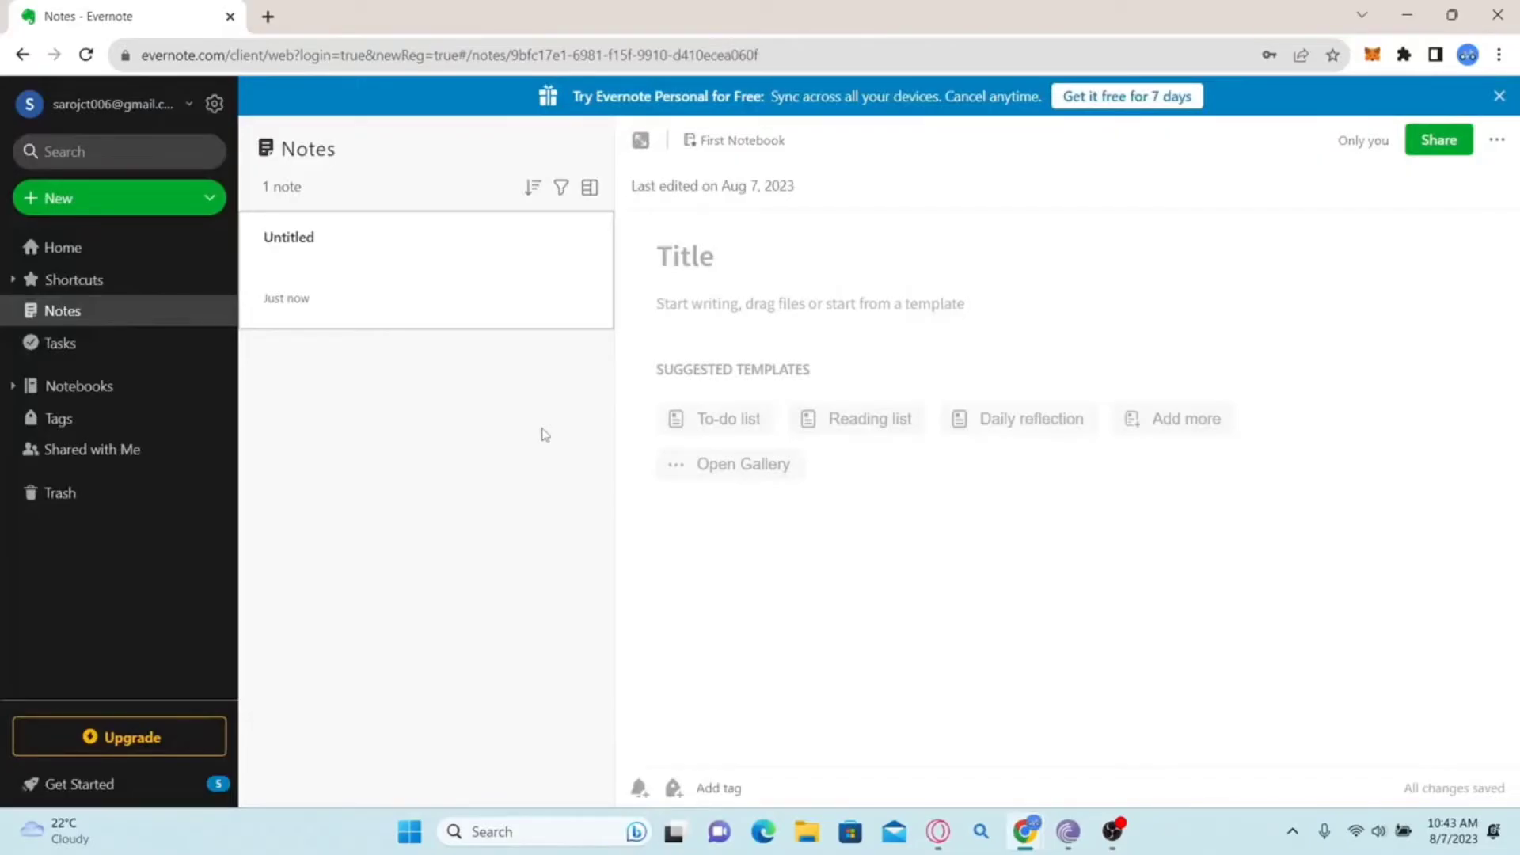
click(807, 589)
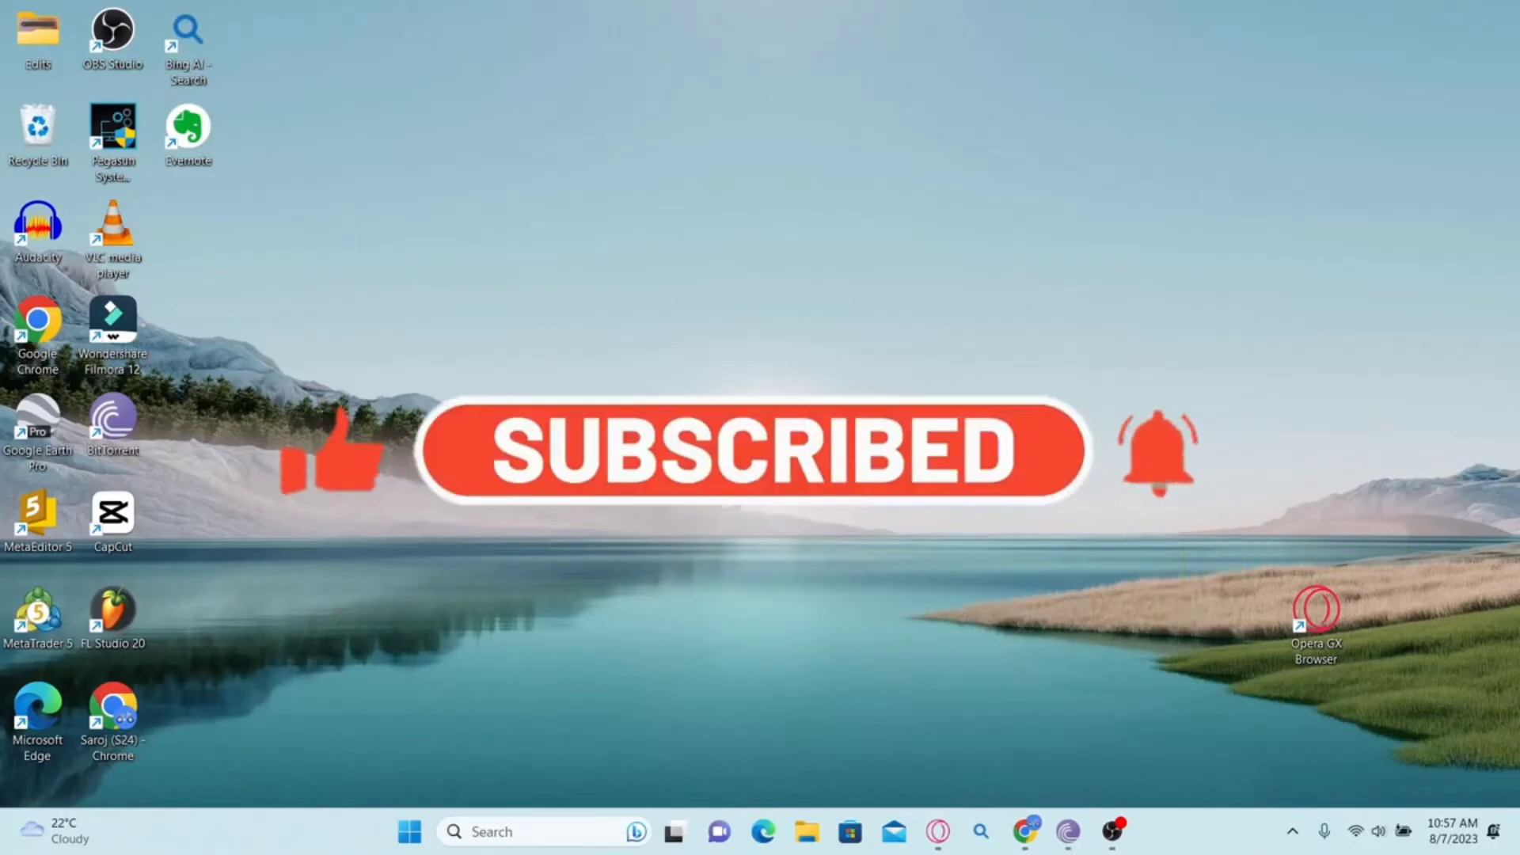
double_click(113, 707)
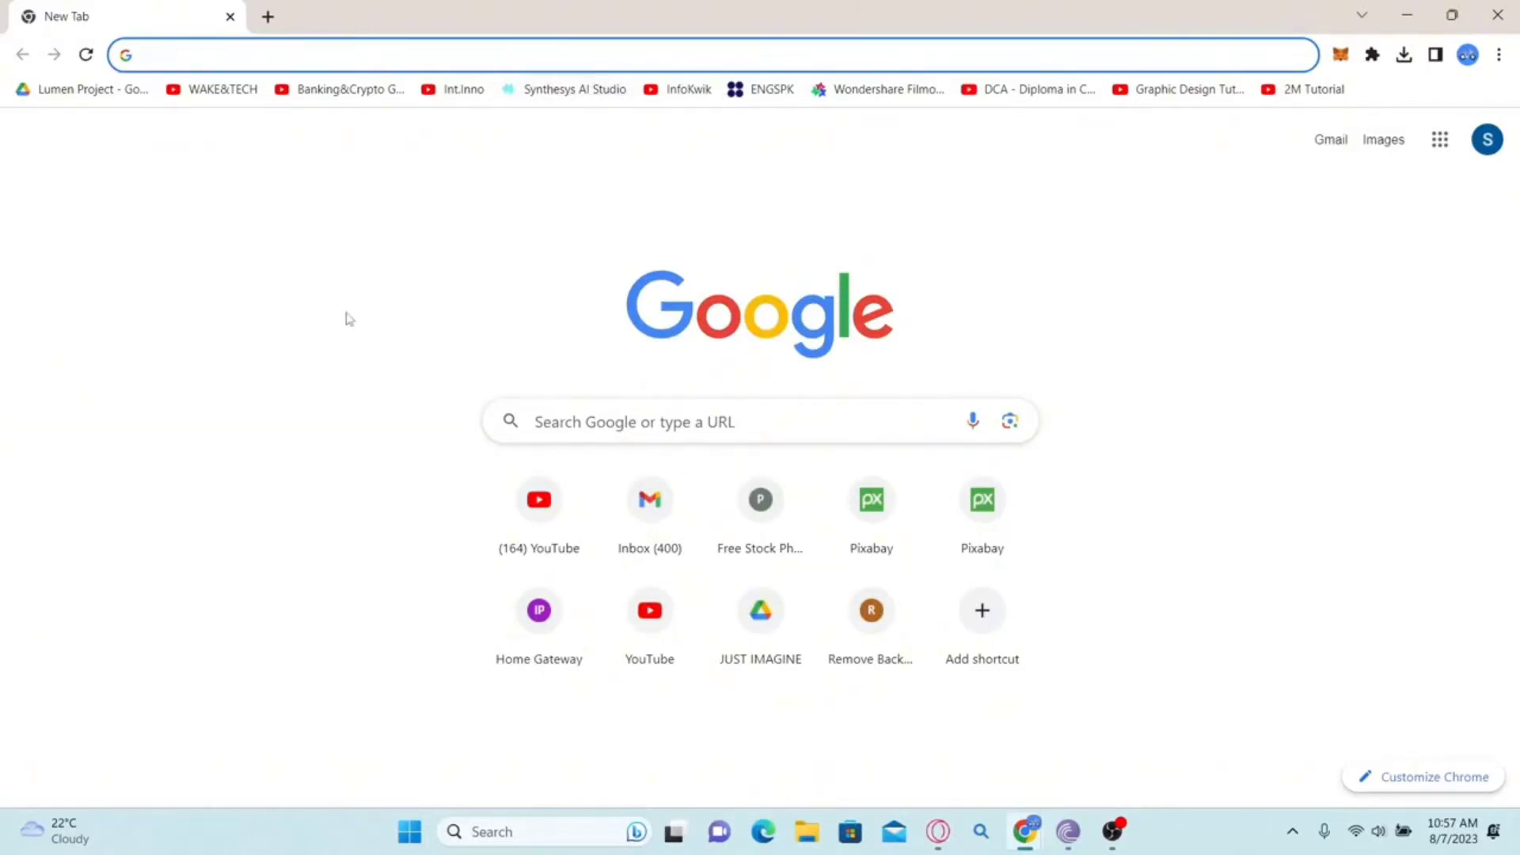
text(https://evernote.com/)
click(558, 103)
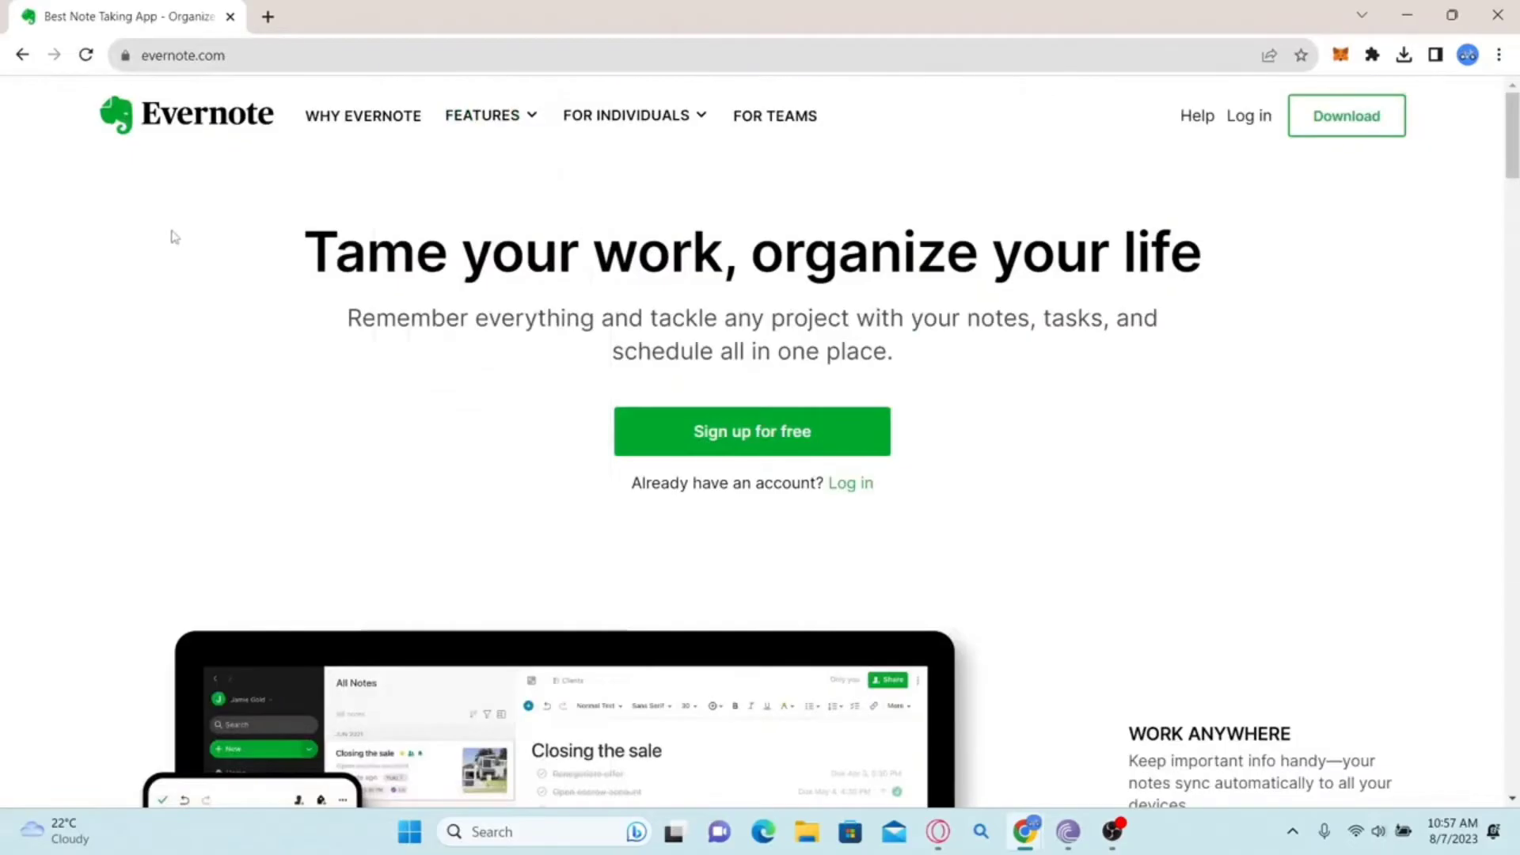
click(856, 490)
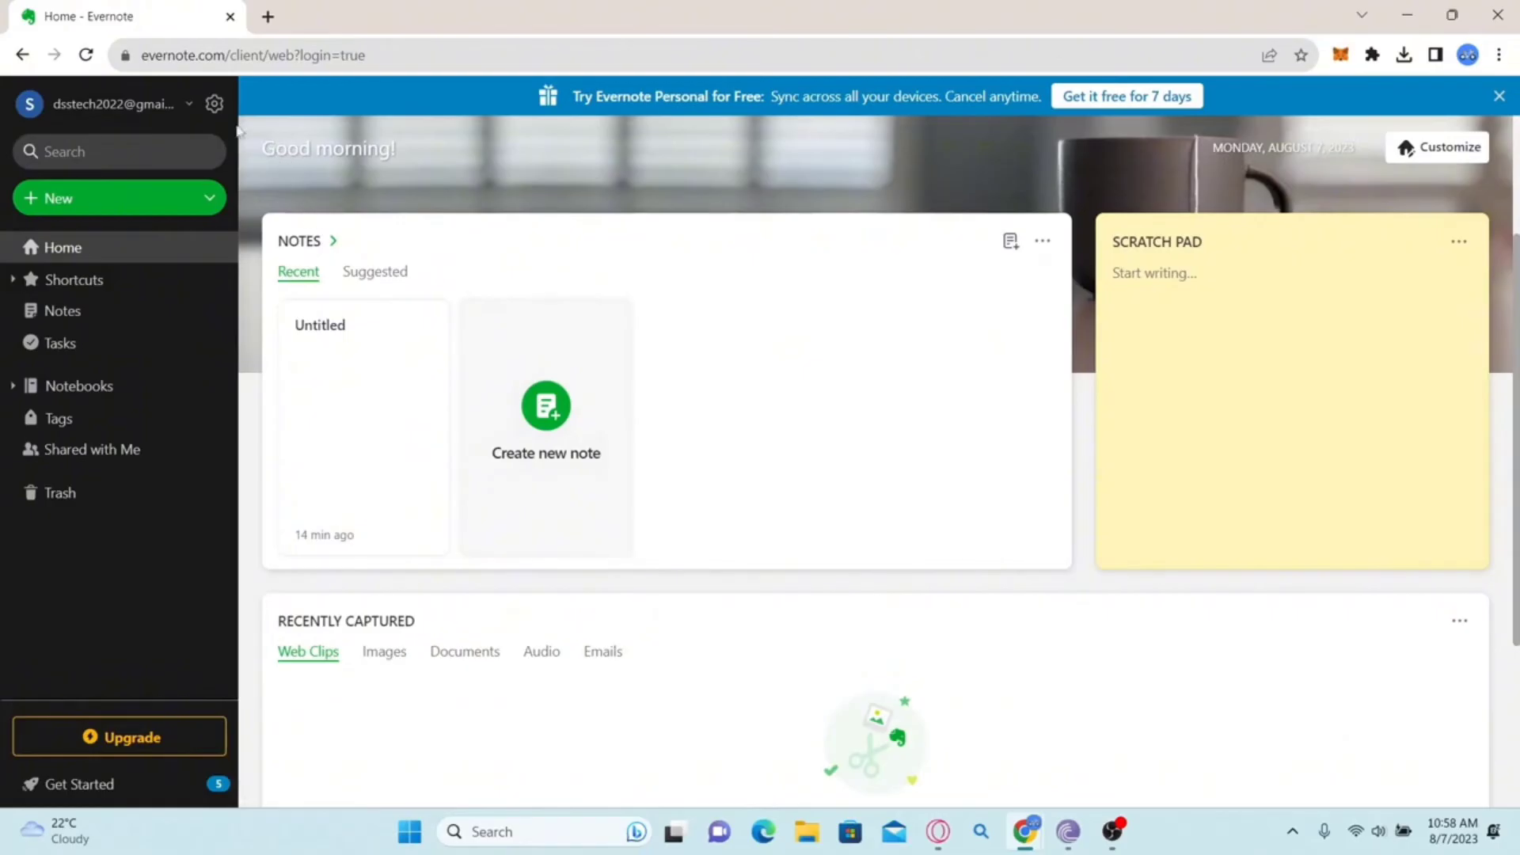
Step: Open the account's Login & security settings and go to the profile page
click(191, 108)
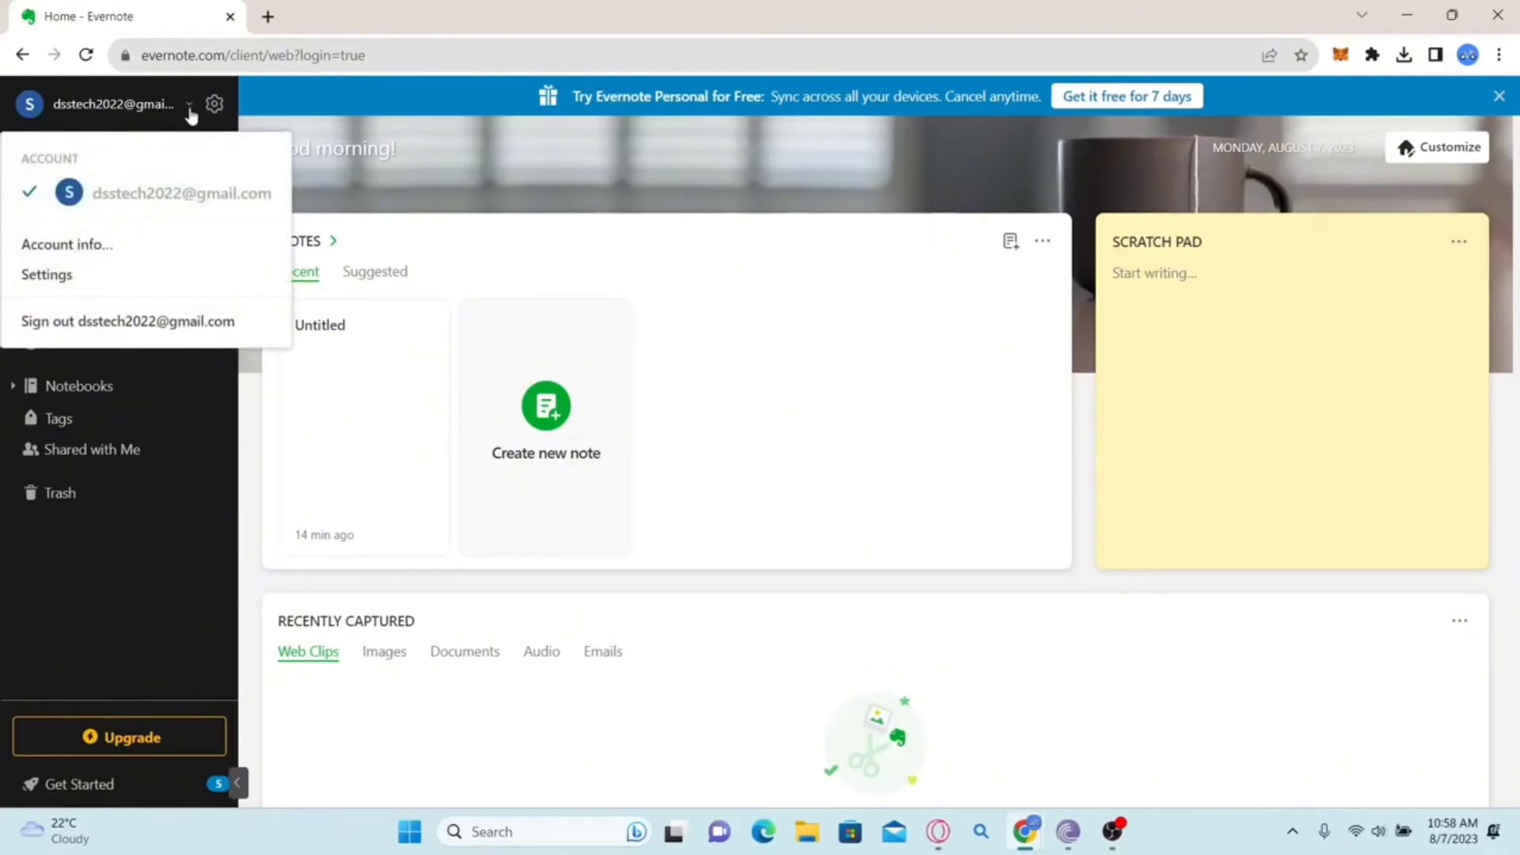
click(69, 283)
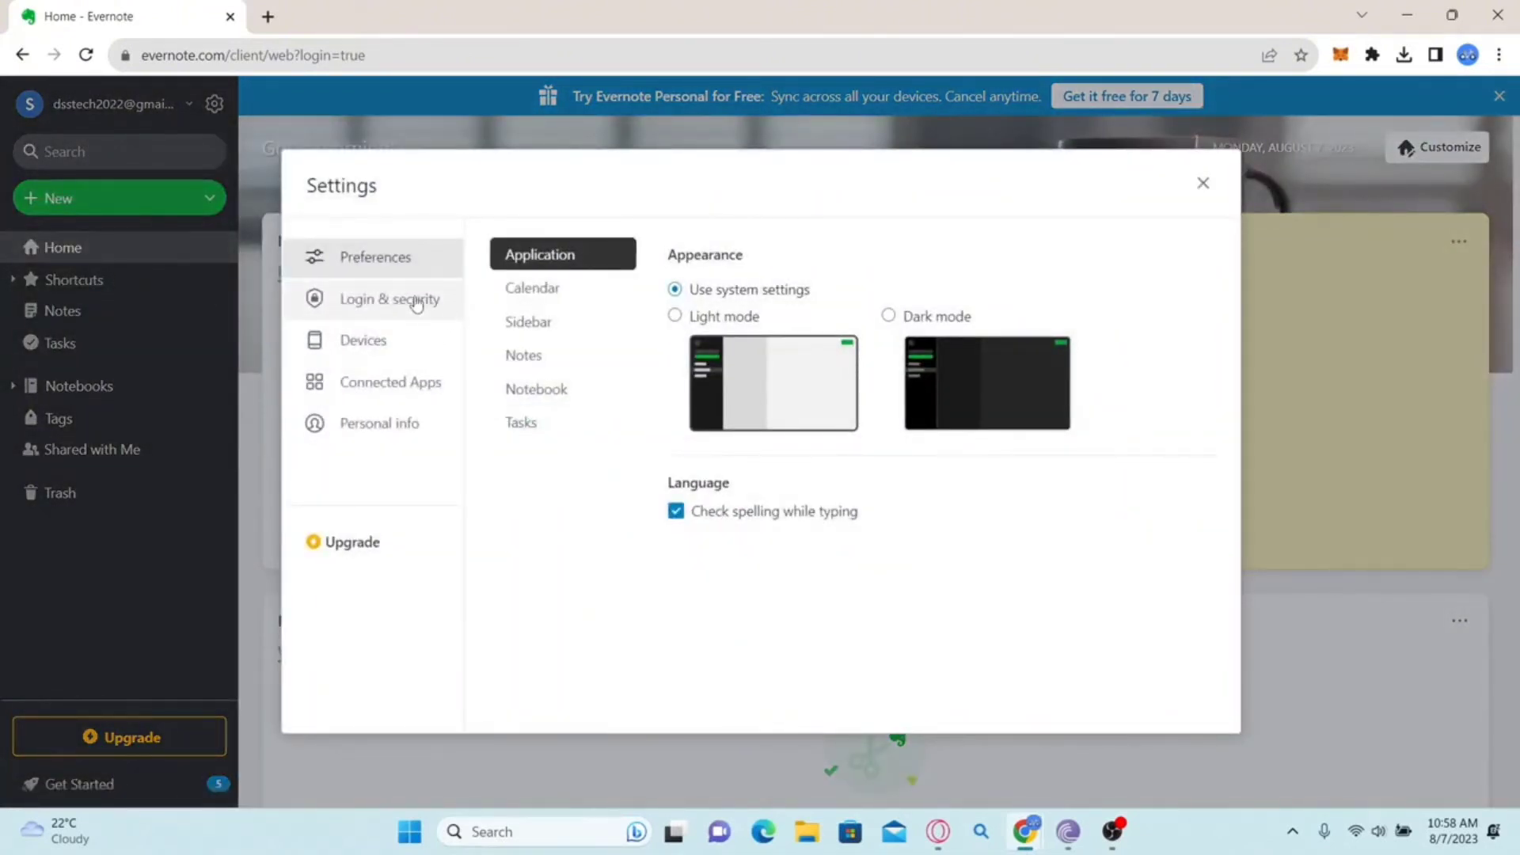
click(368, 303)
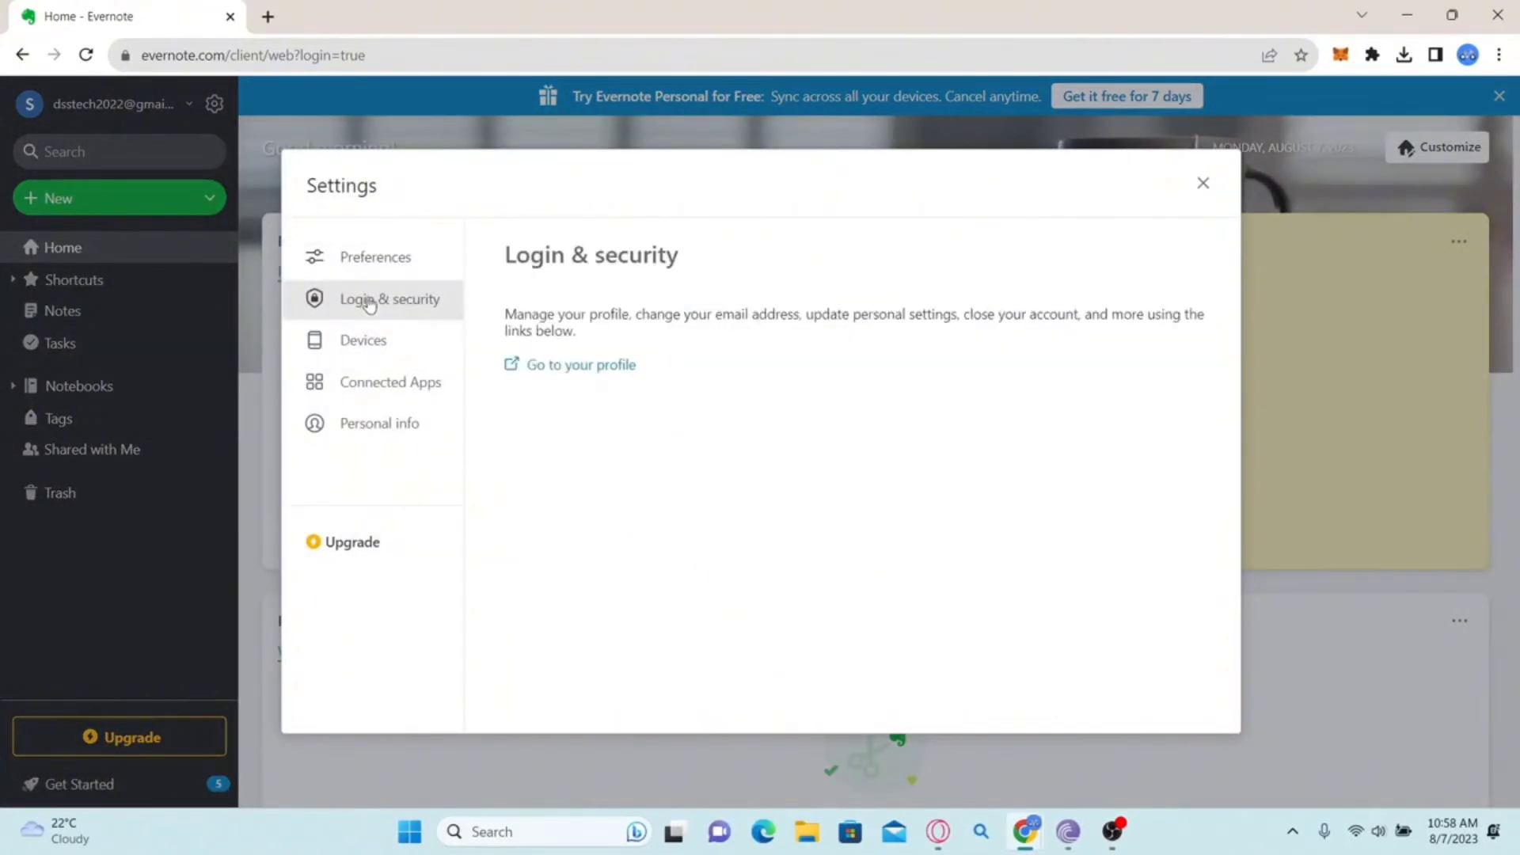
click(572, 366)
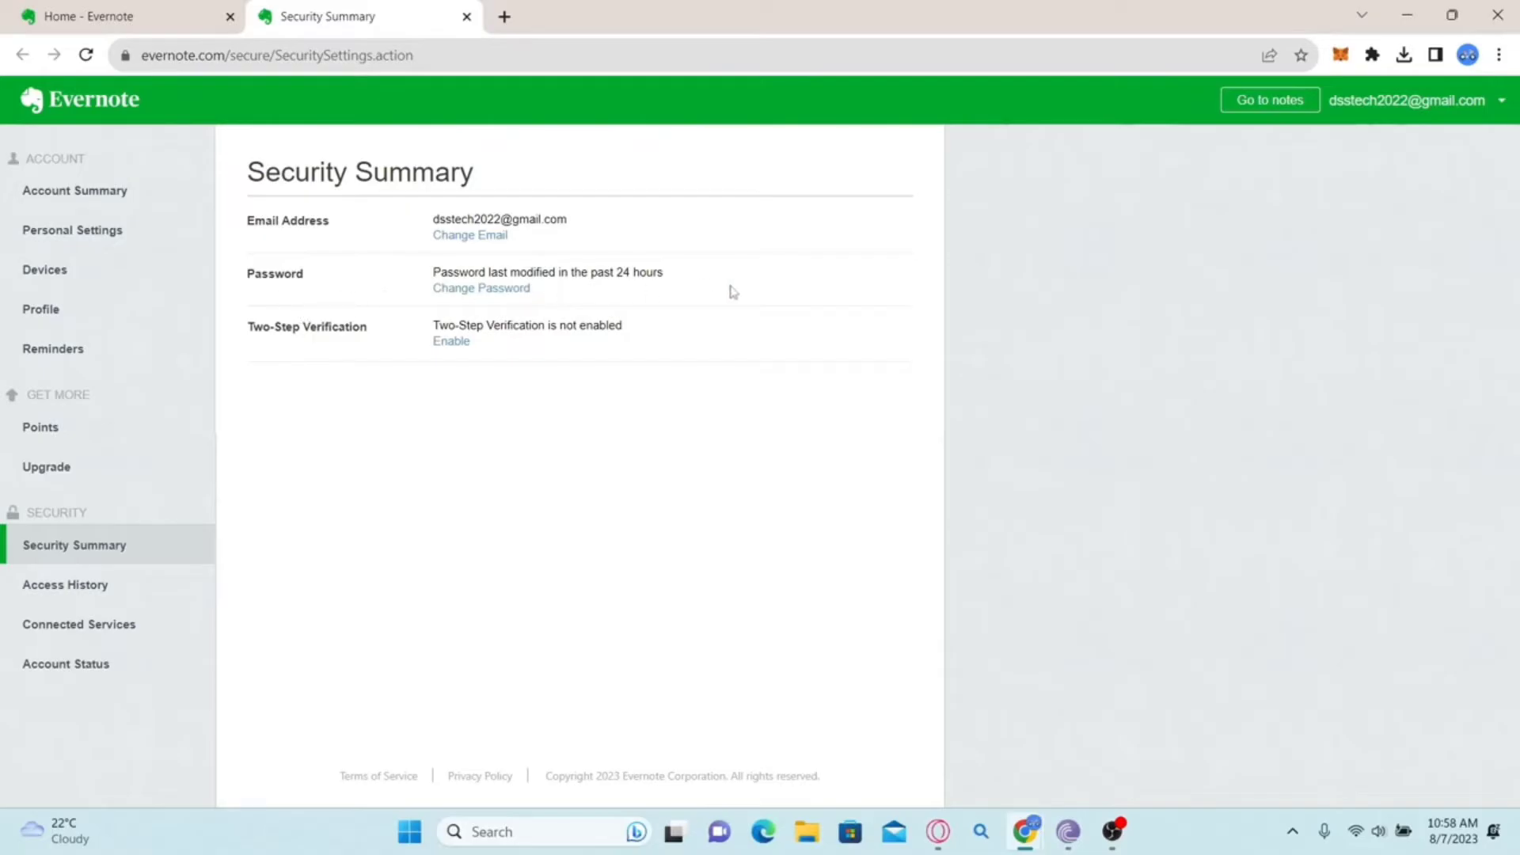
Step: Change the account password using the current password and a confirmed new one, and return to the Evernote home page
click(461, 291)
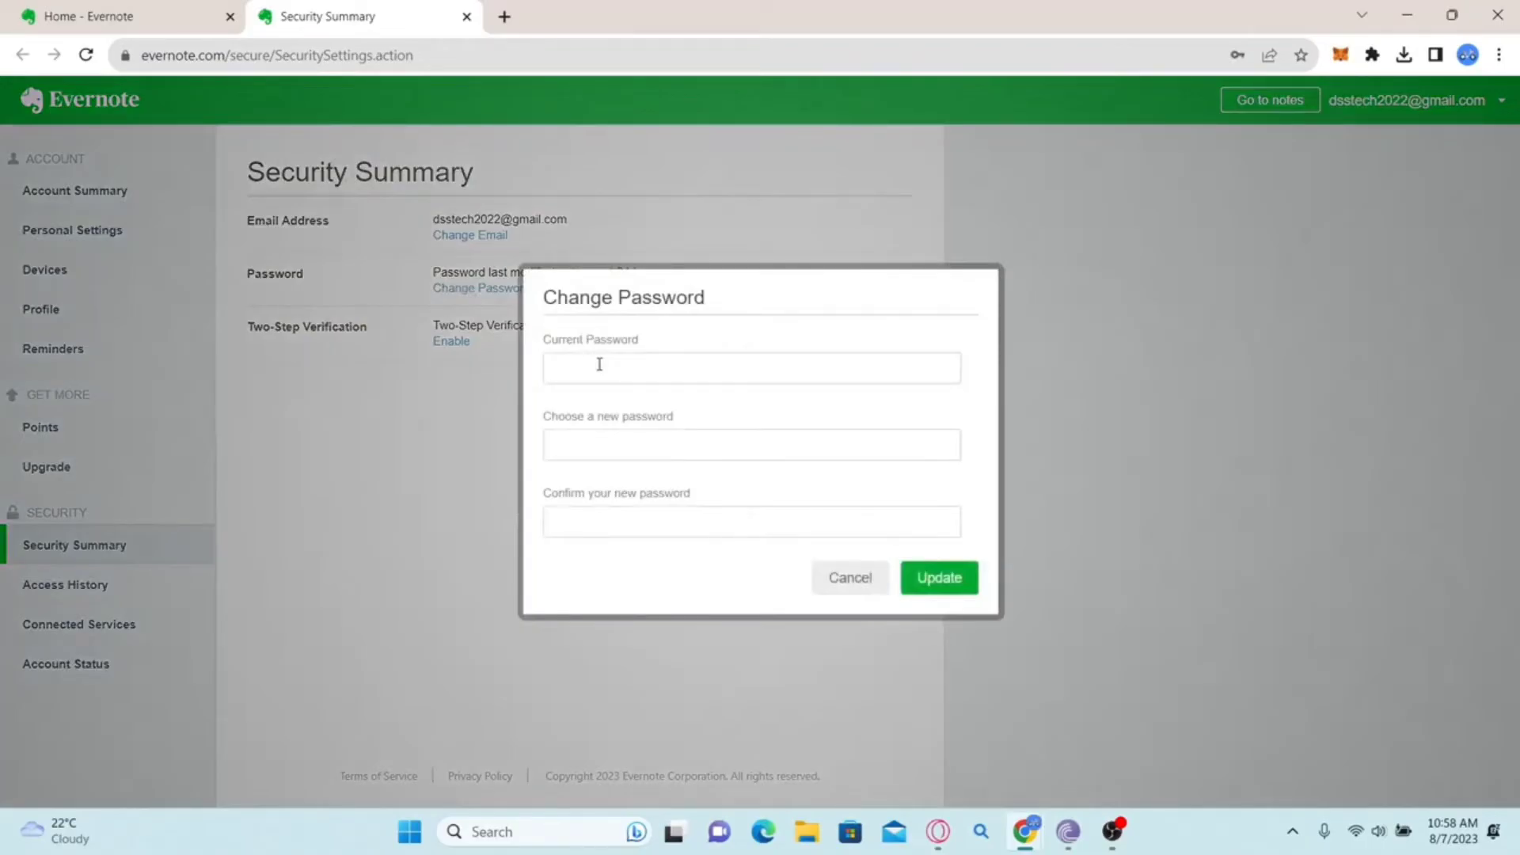
click(625, 378)
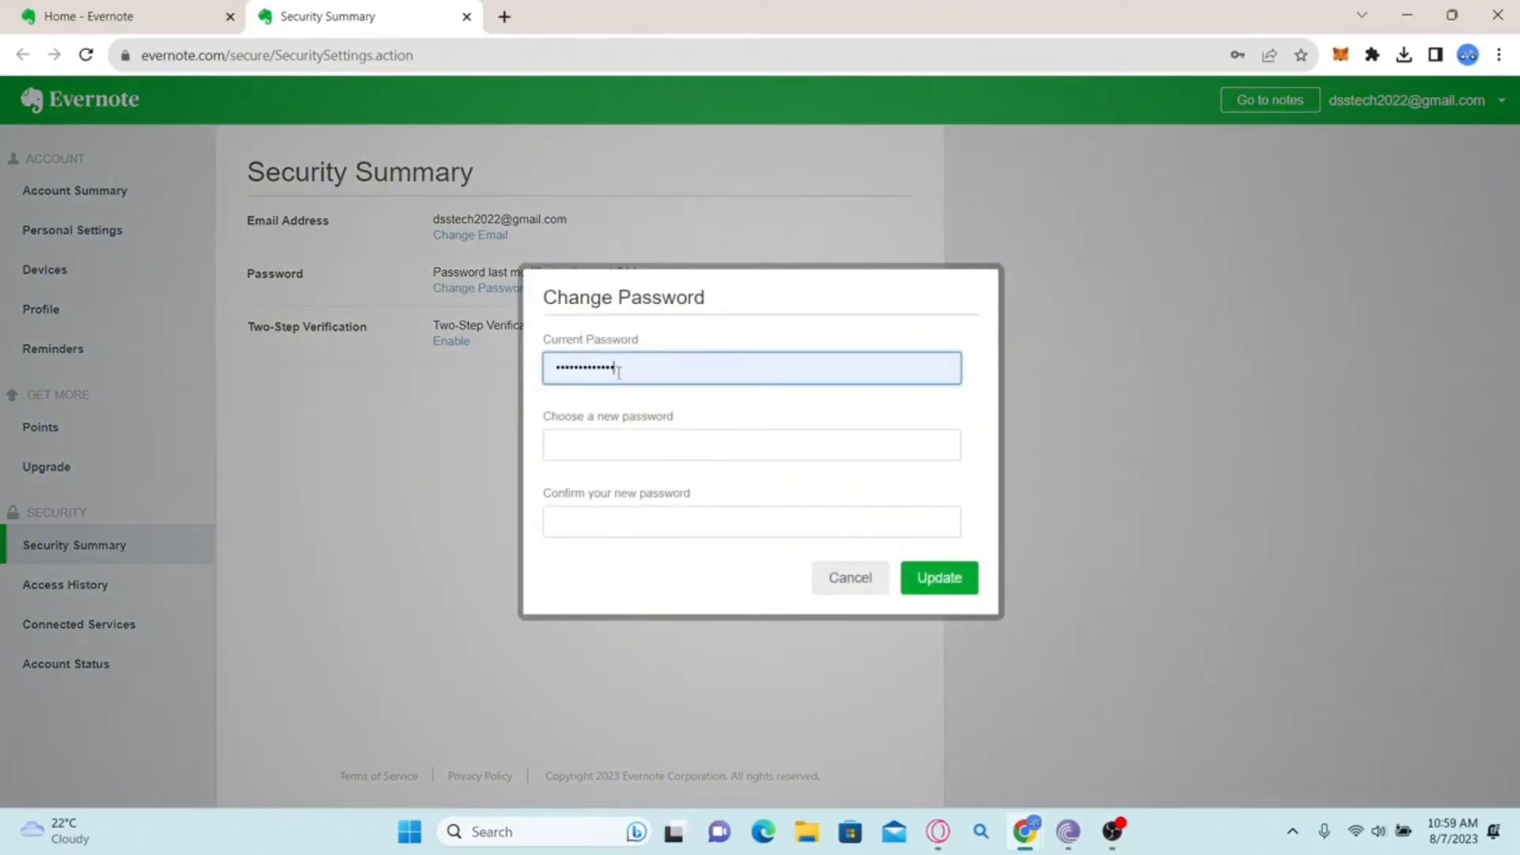
click(606, 435)
click(669, 499)
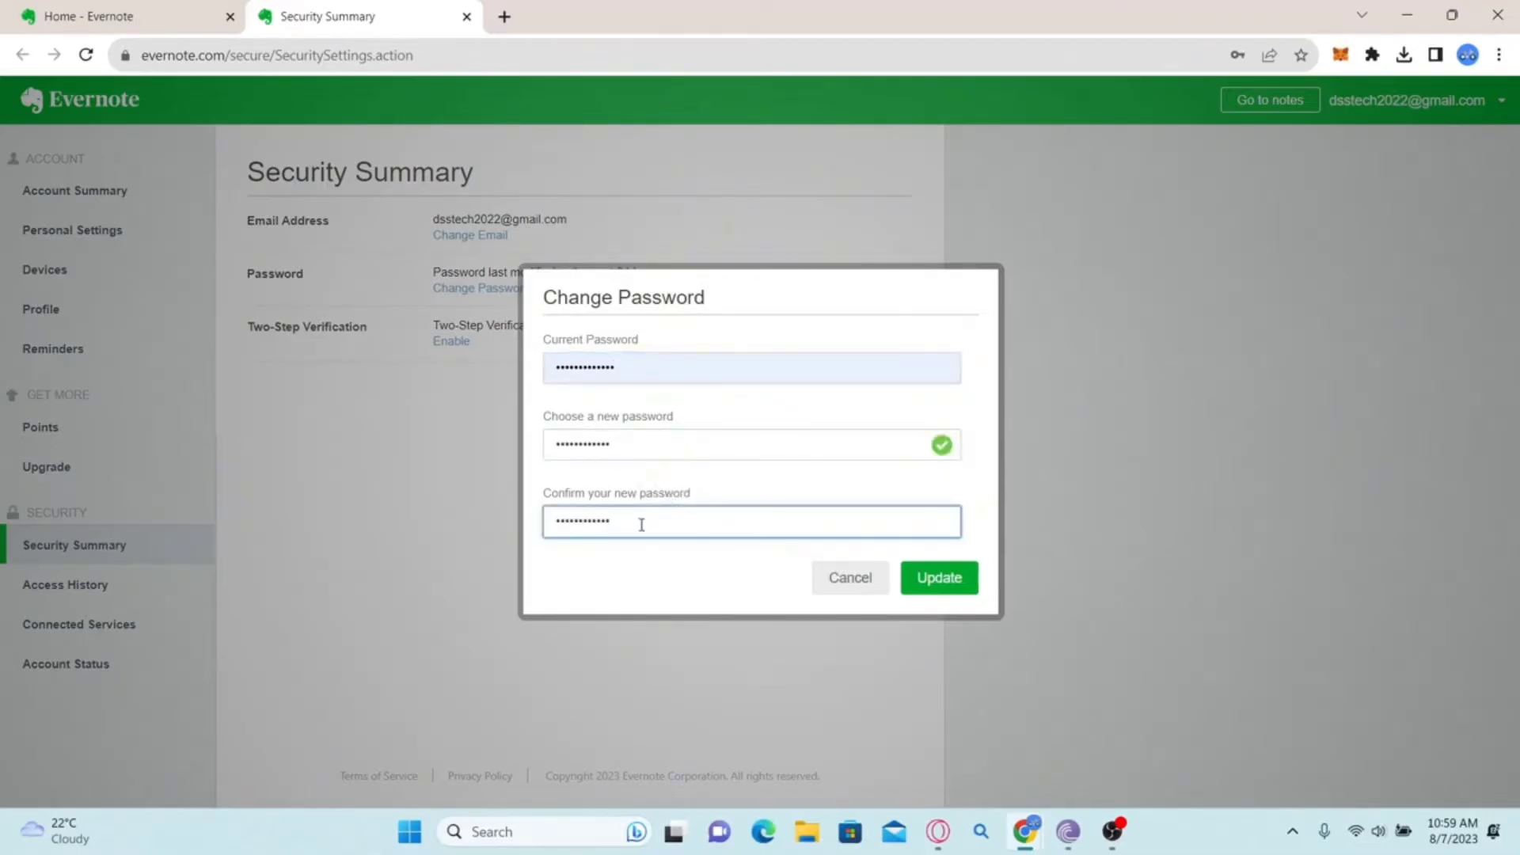
click(926, 582)
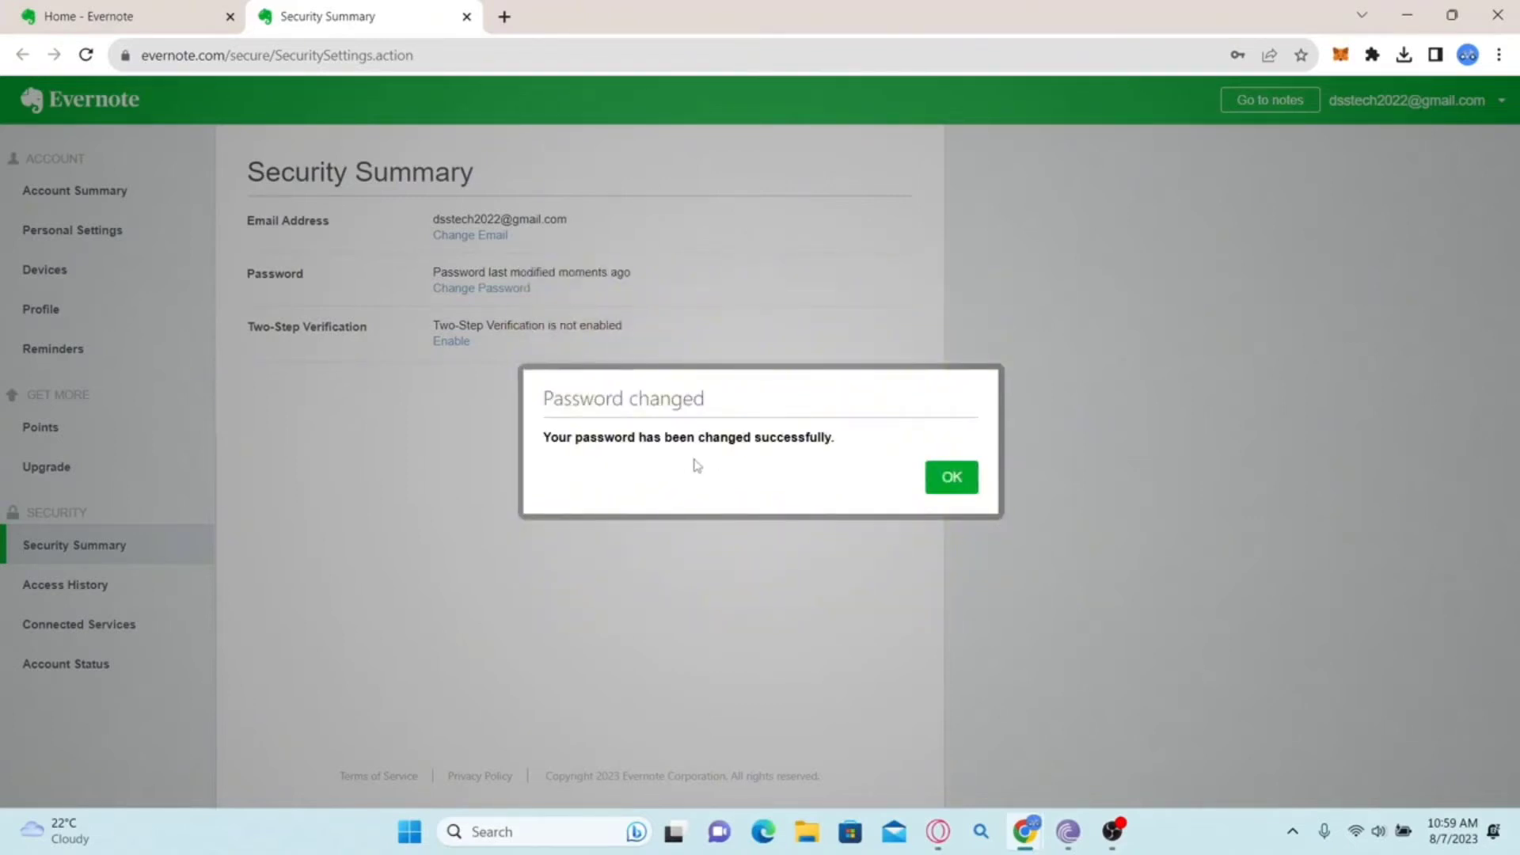
click(948, 488)
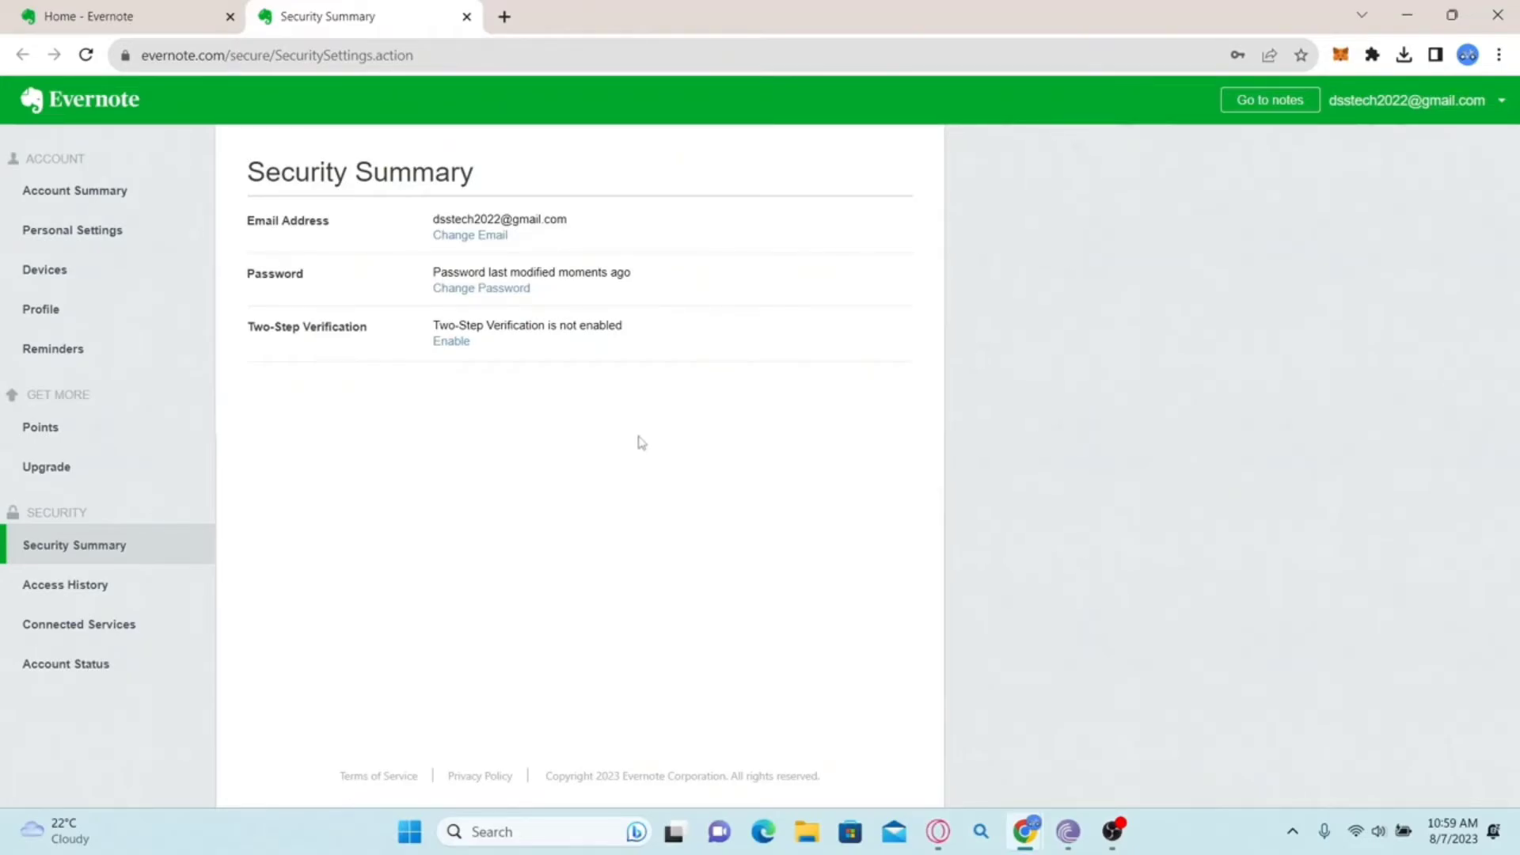
key(ctrl+shift+Tab)
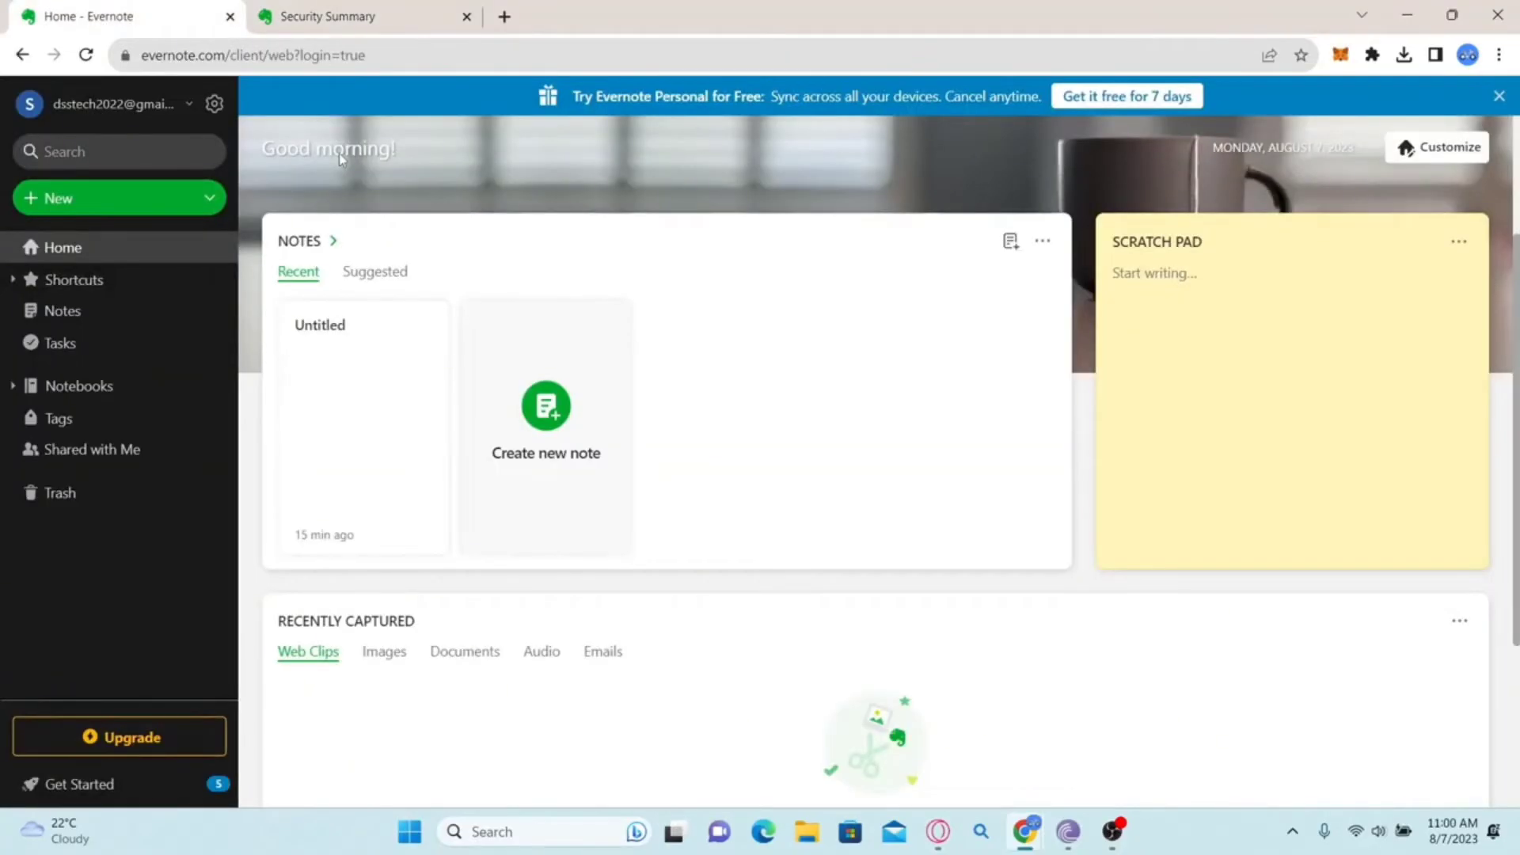
click(466, 17)
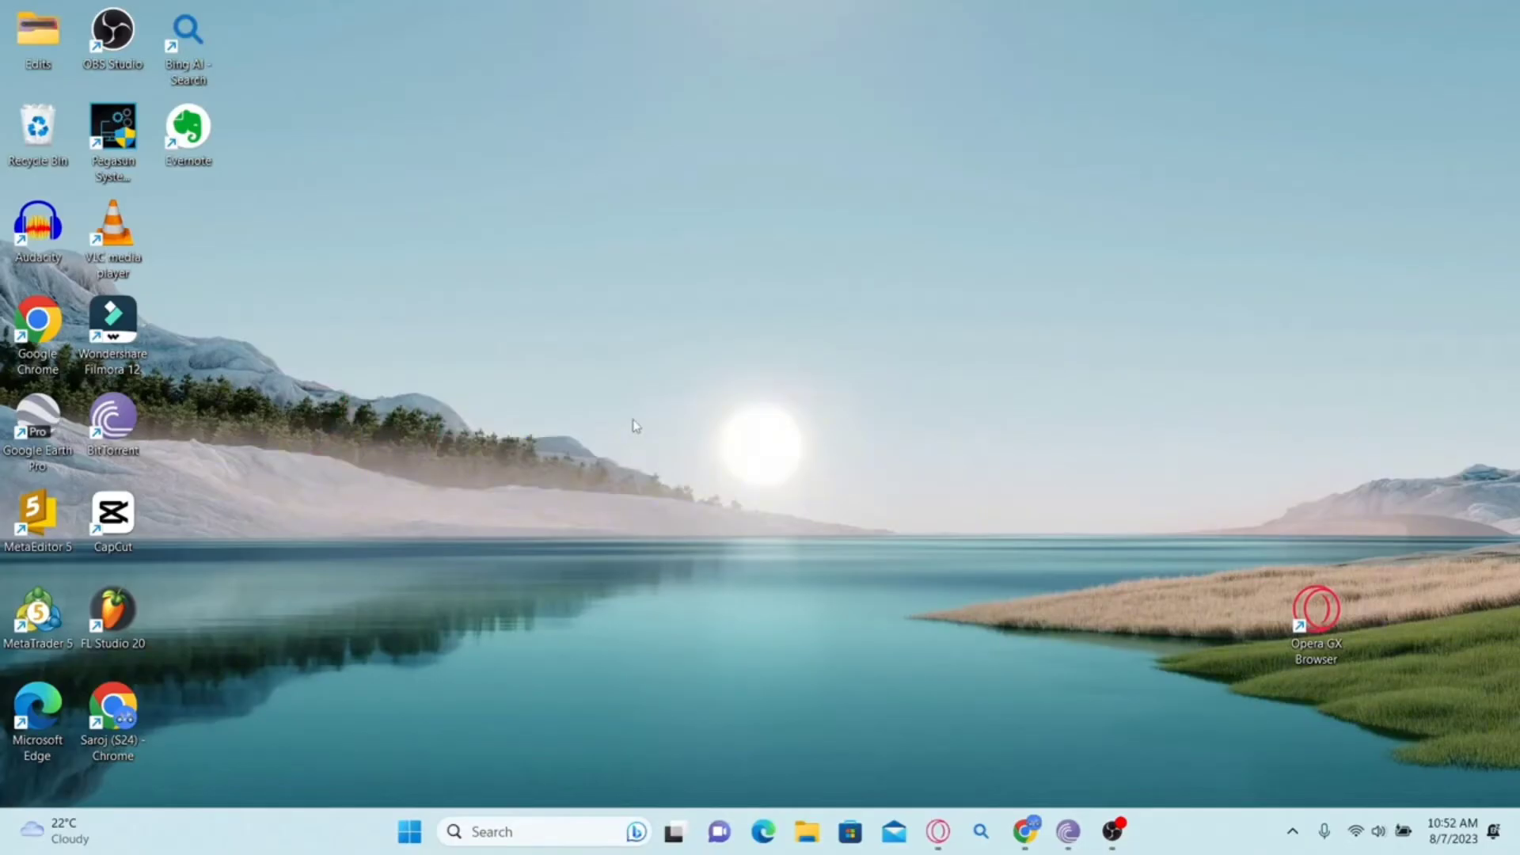
double_click(103, 712)
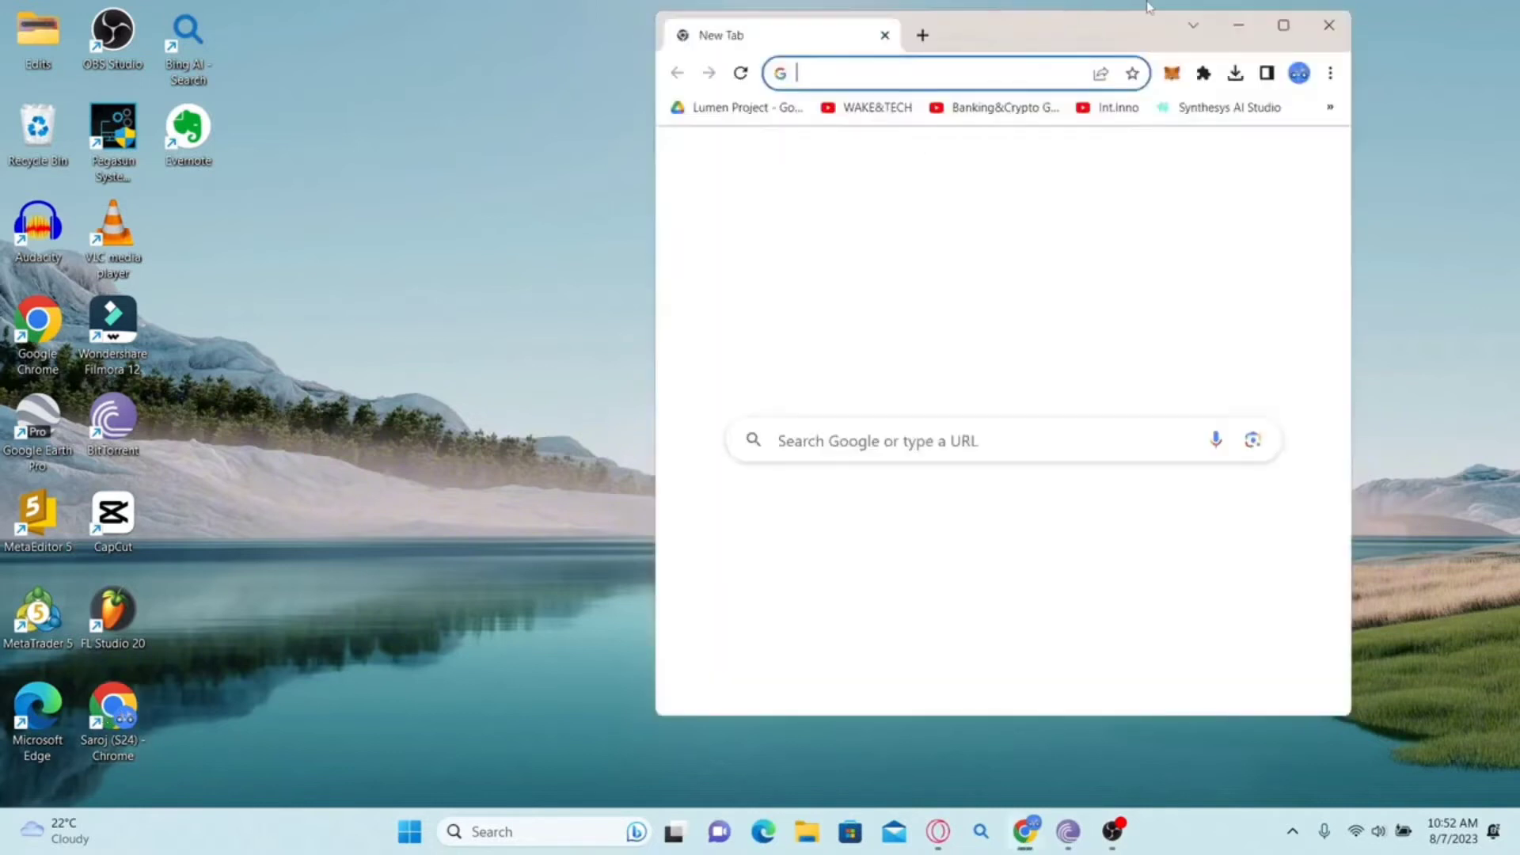
double_click(1125, 26)
text(https://evernote.com/)
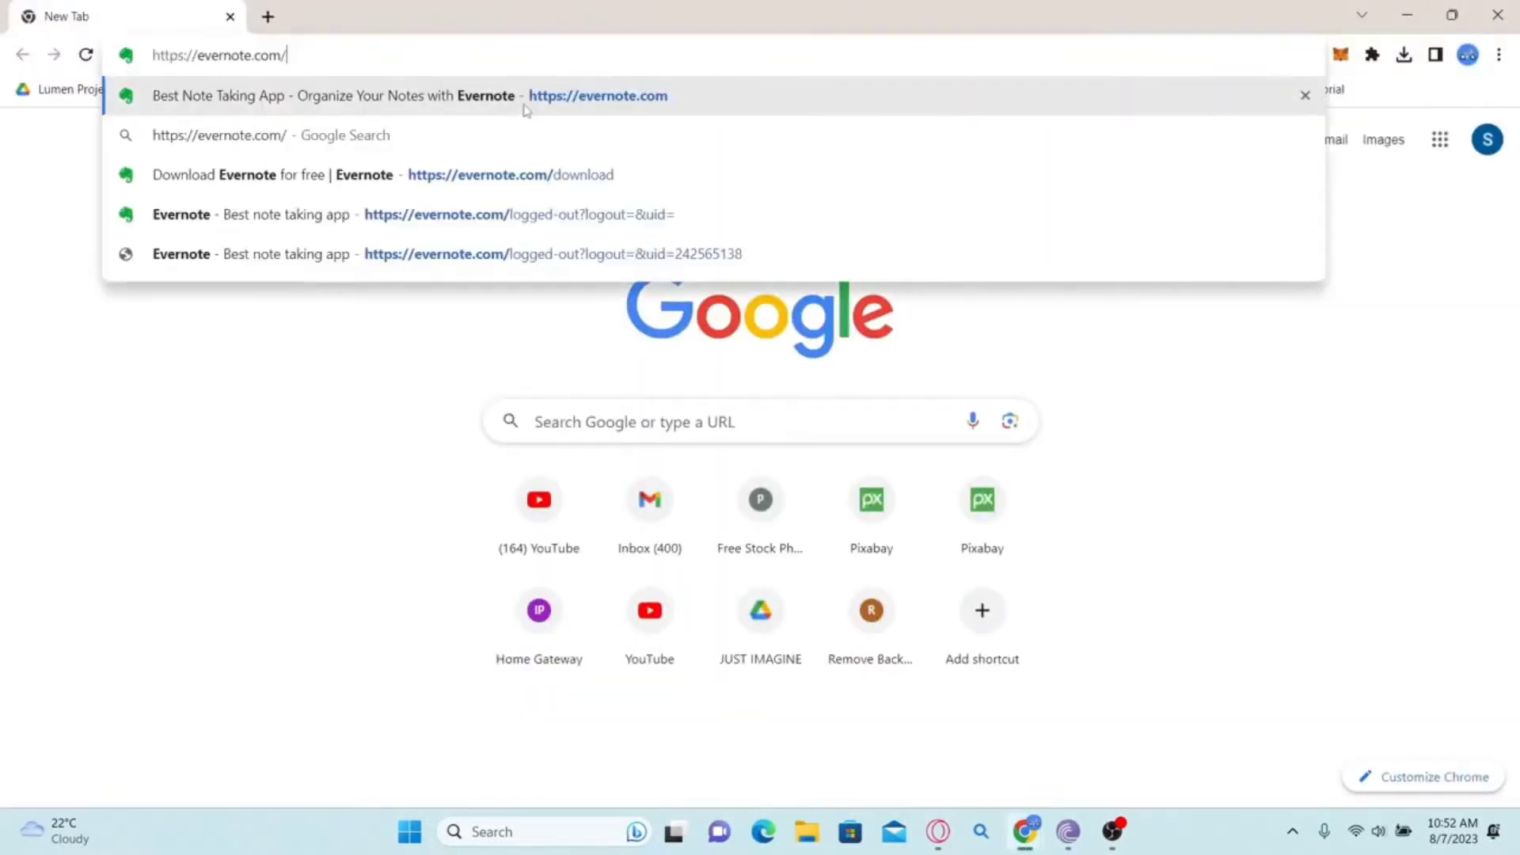
click(521, 110)
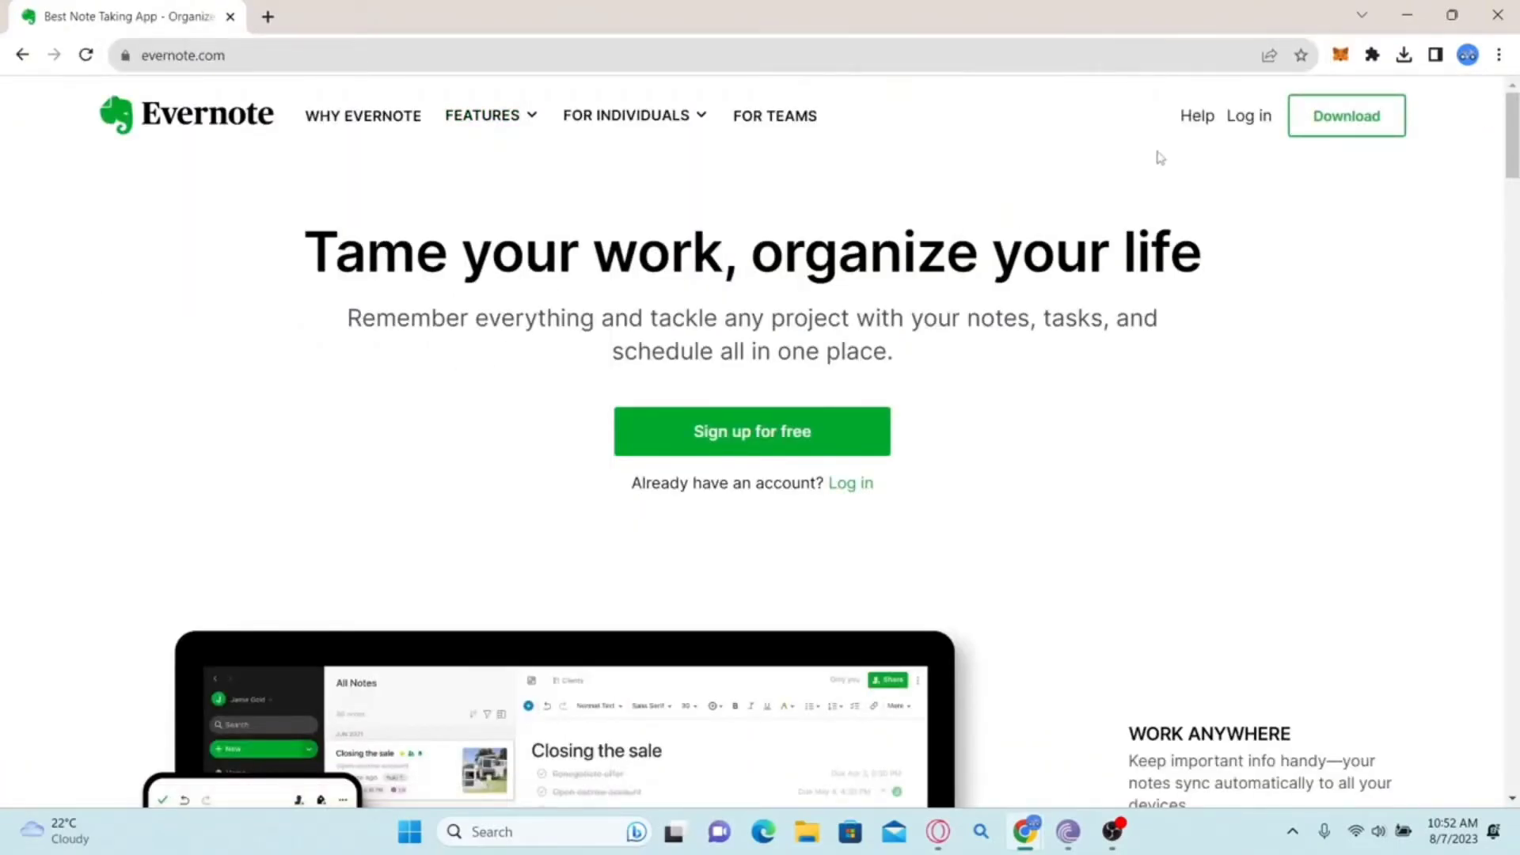
Step: Log in to Evernote with the saved account email and password
click(1244, 119)
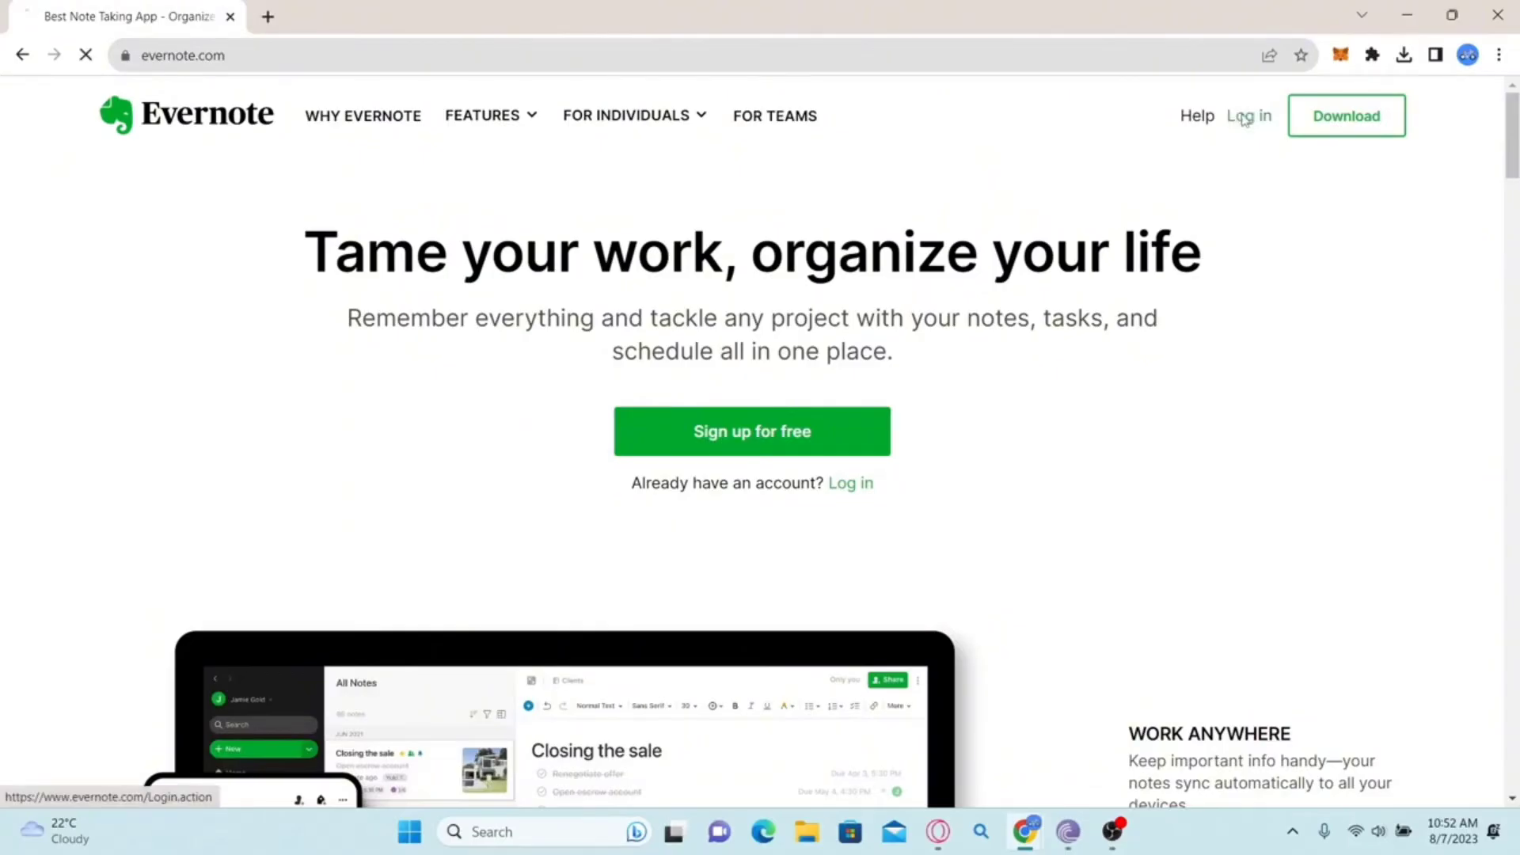
click(672, 538)
click(701, 510)
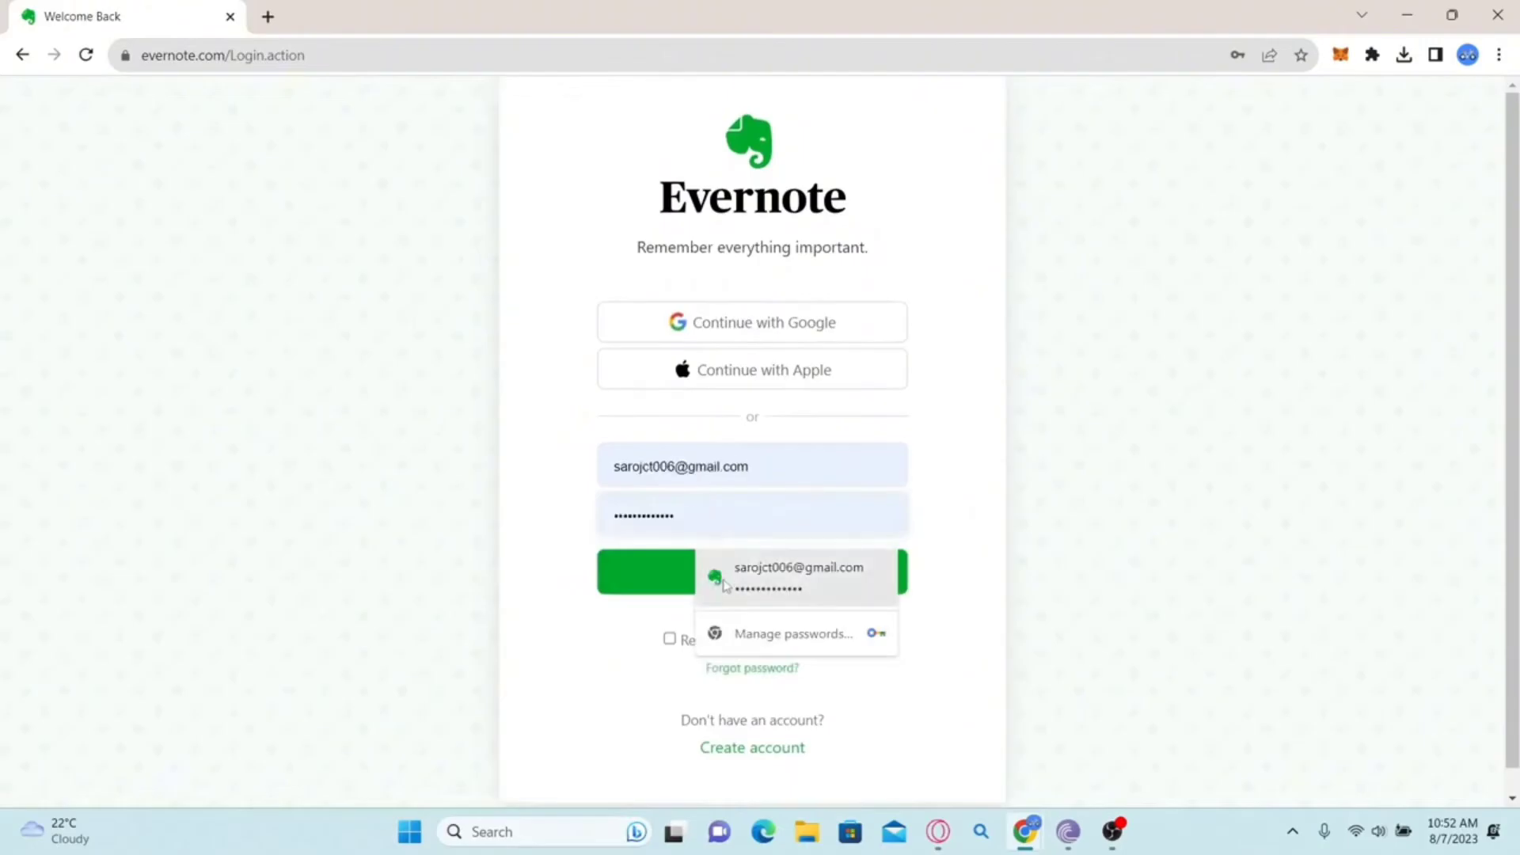
click(637, 586)
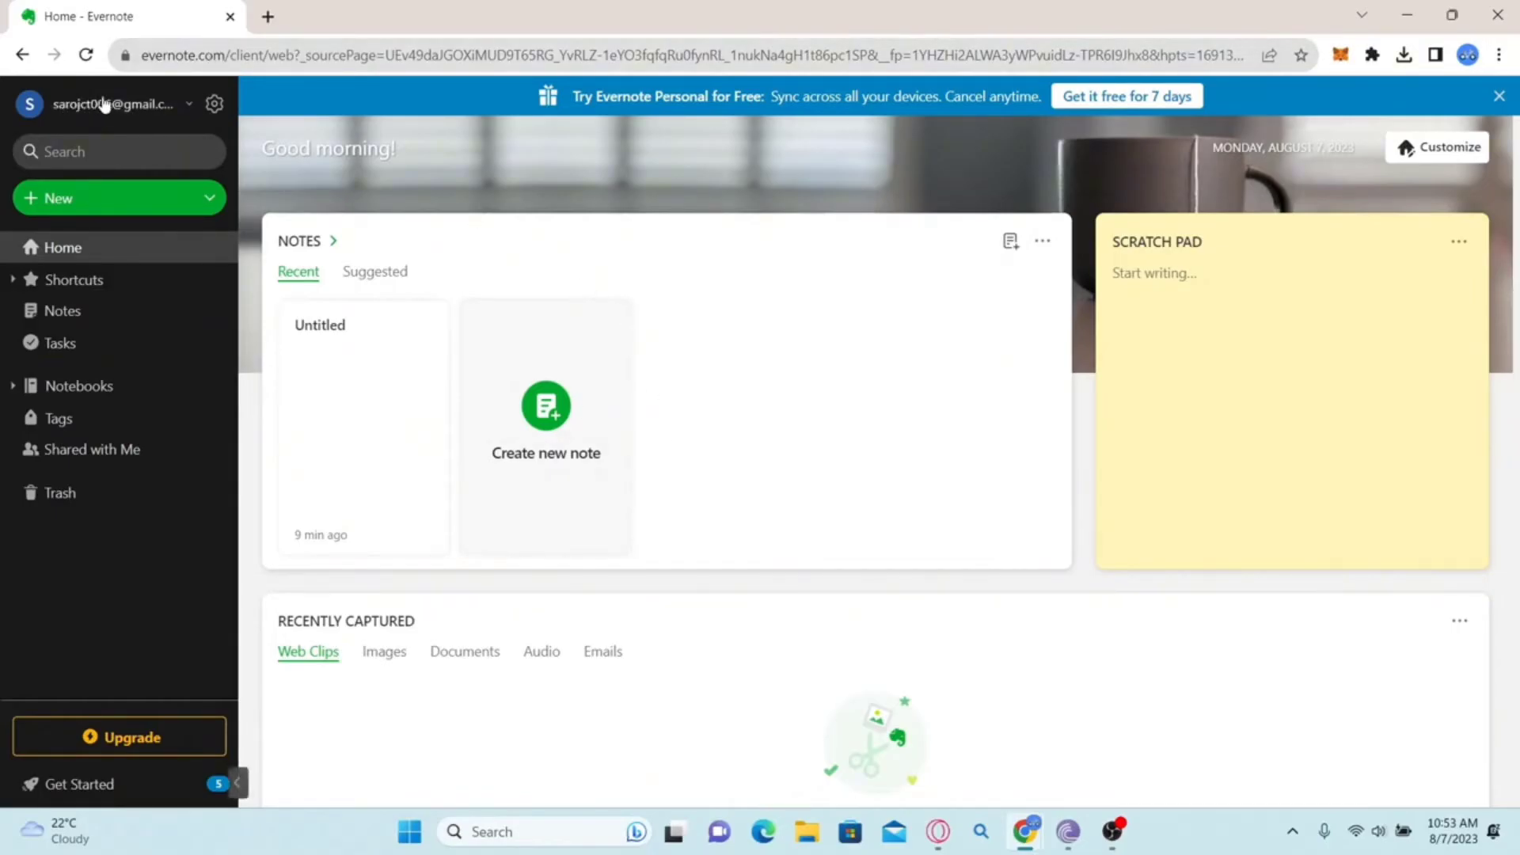
Step: Open the Login & security section of the account settings and go to the profile page
click(190, 109)
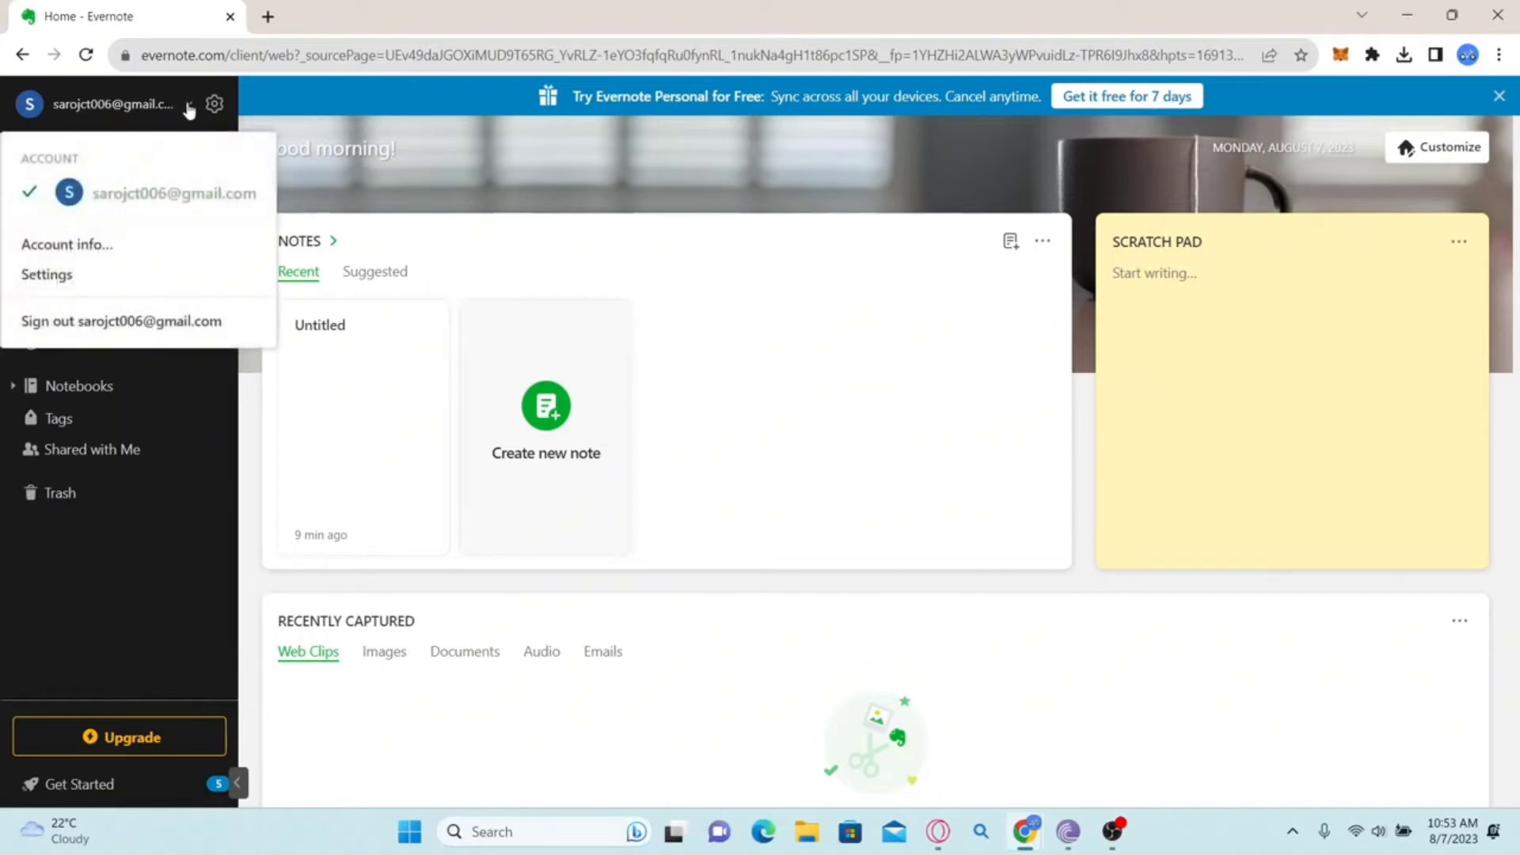
click(73, 280)
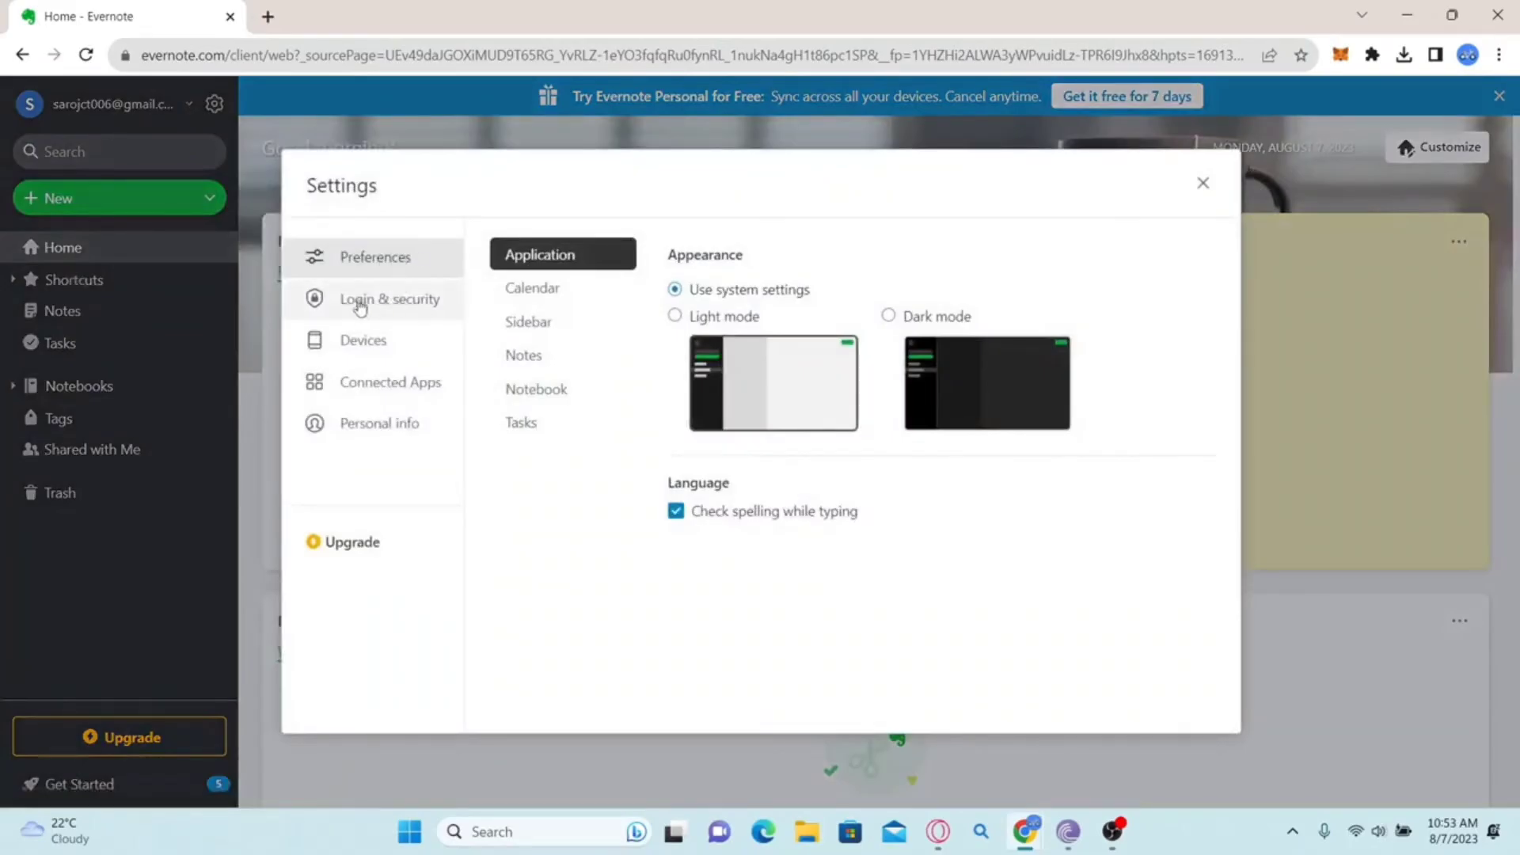
click(400, 305)
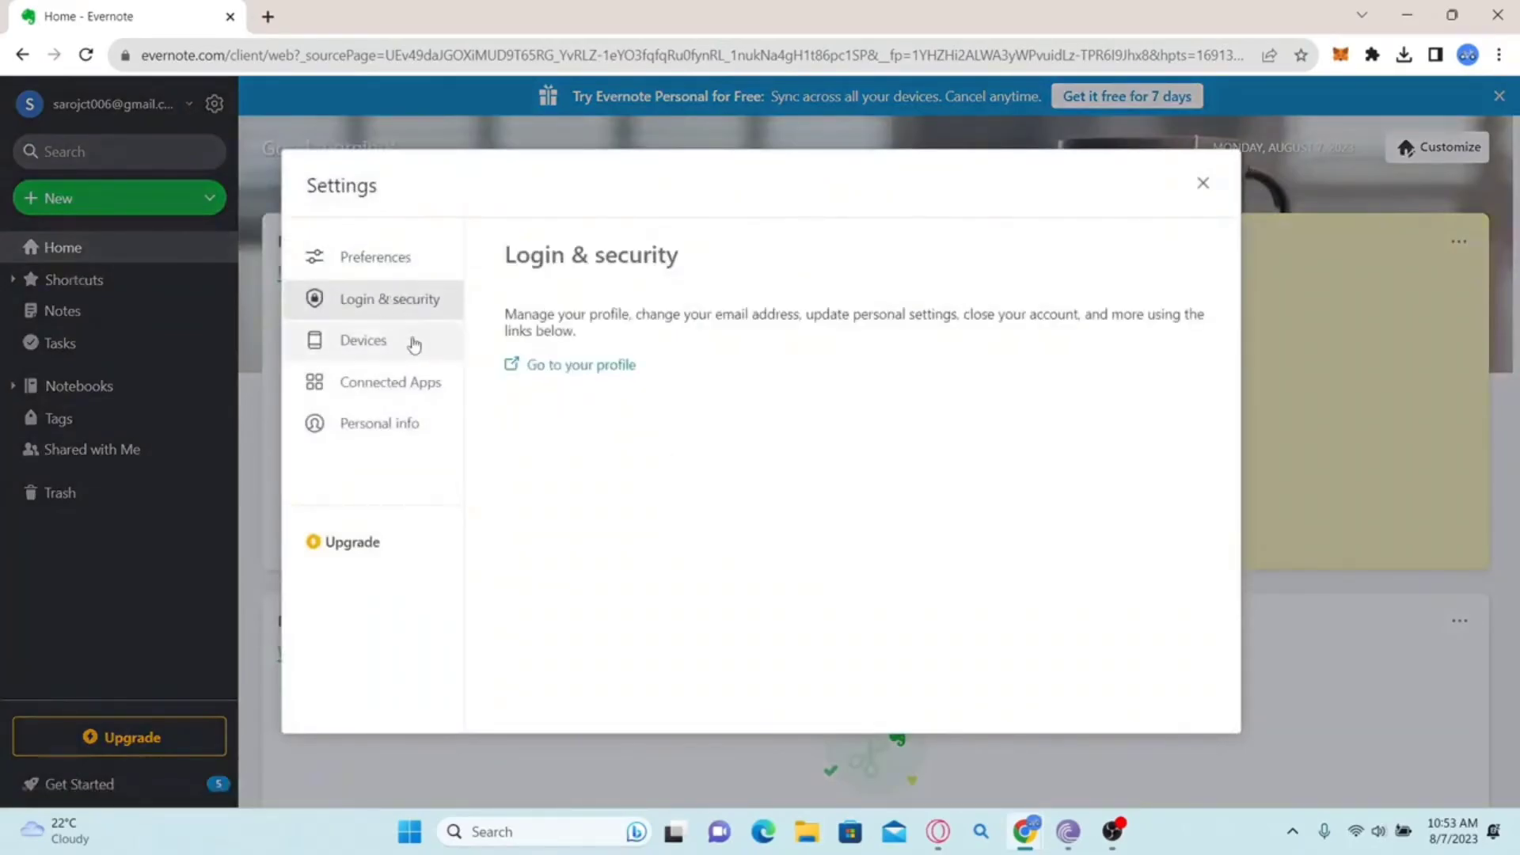
click(581, 366)
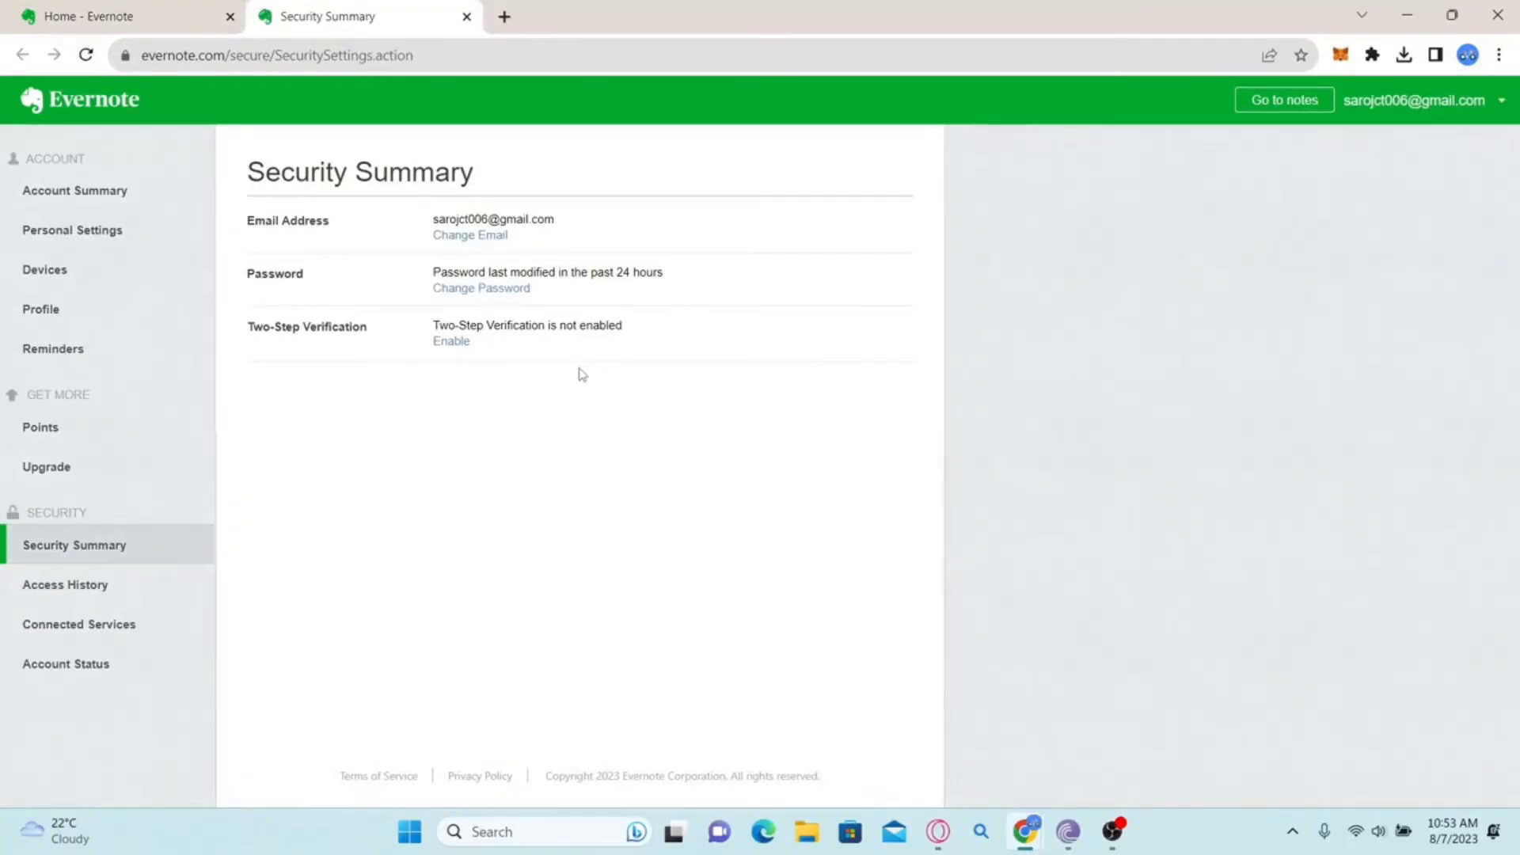
Step: Request an email change by filling in the account password and the new email address, completing the robot check, and submitting the form
click(476, 237)
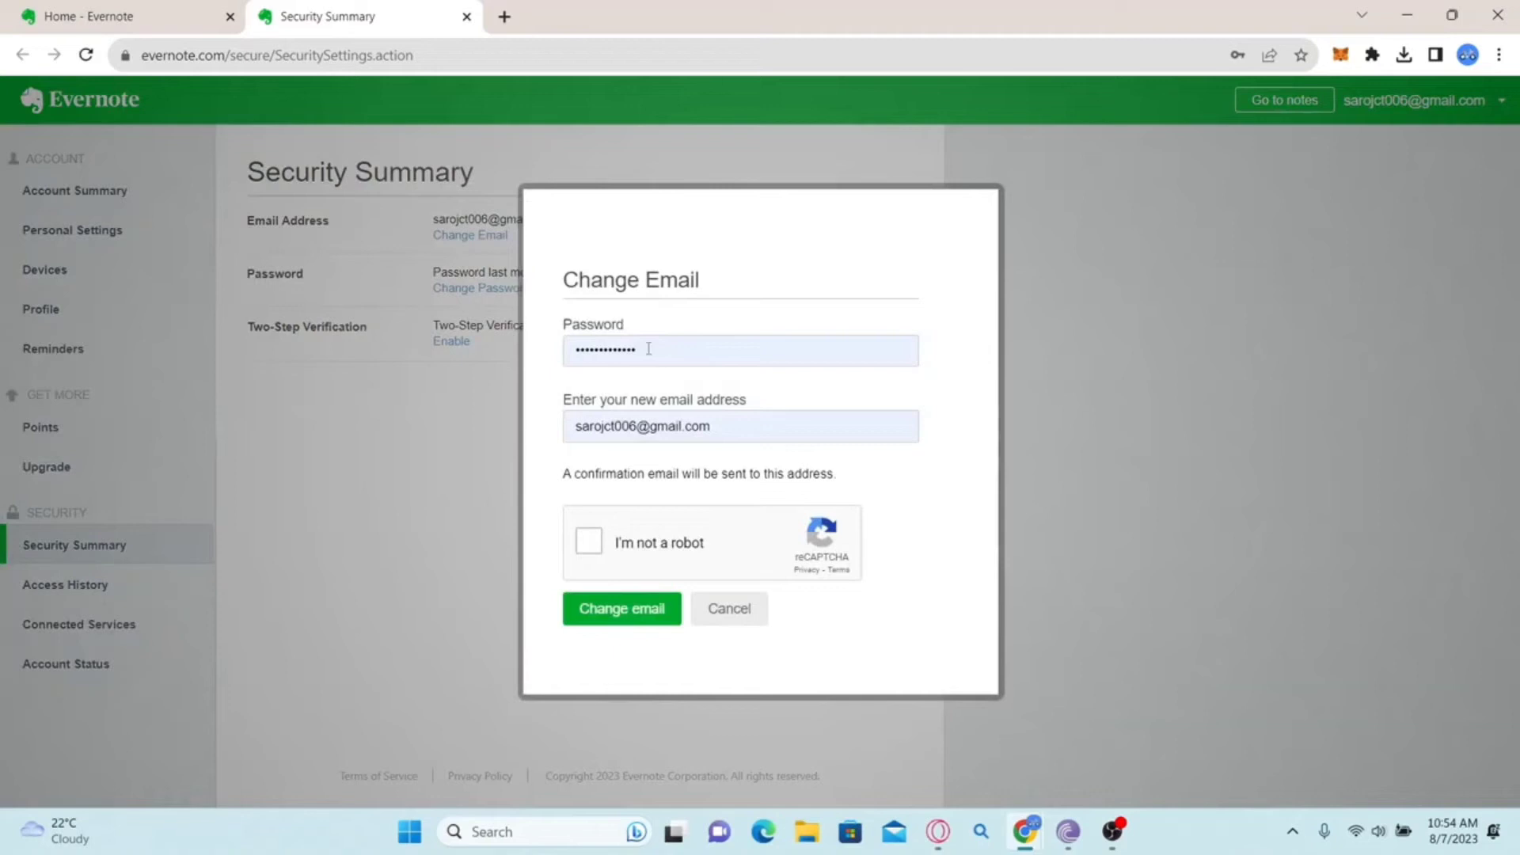
click(648, 348)
click(644, 323)
drag(578, 428, 709, 425)
click(714, 424)
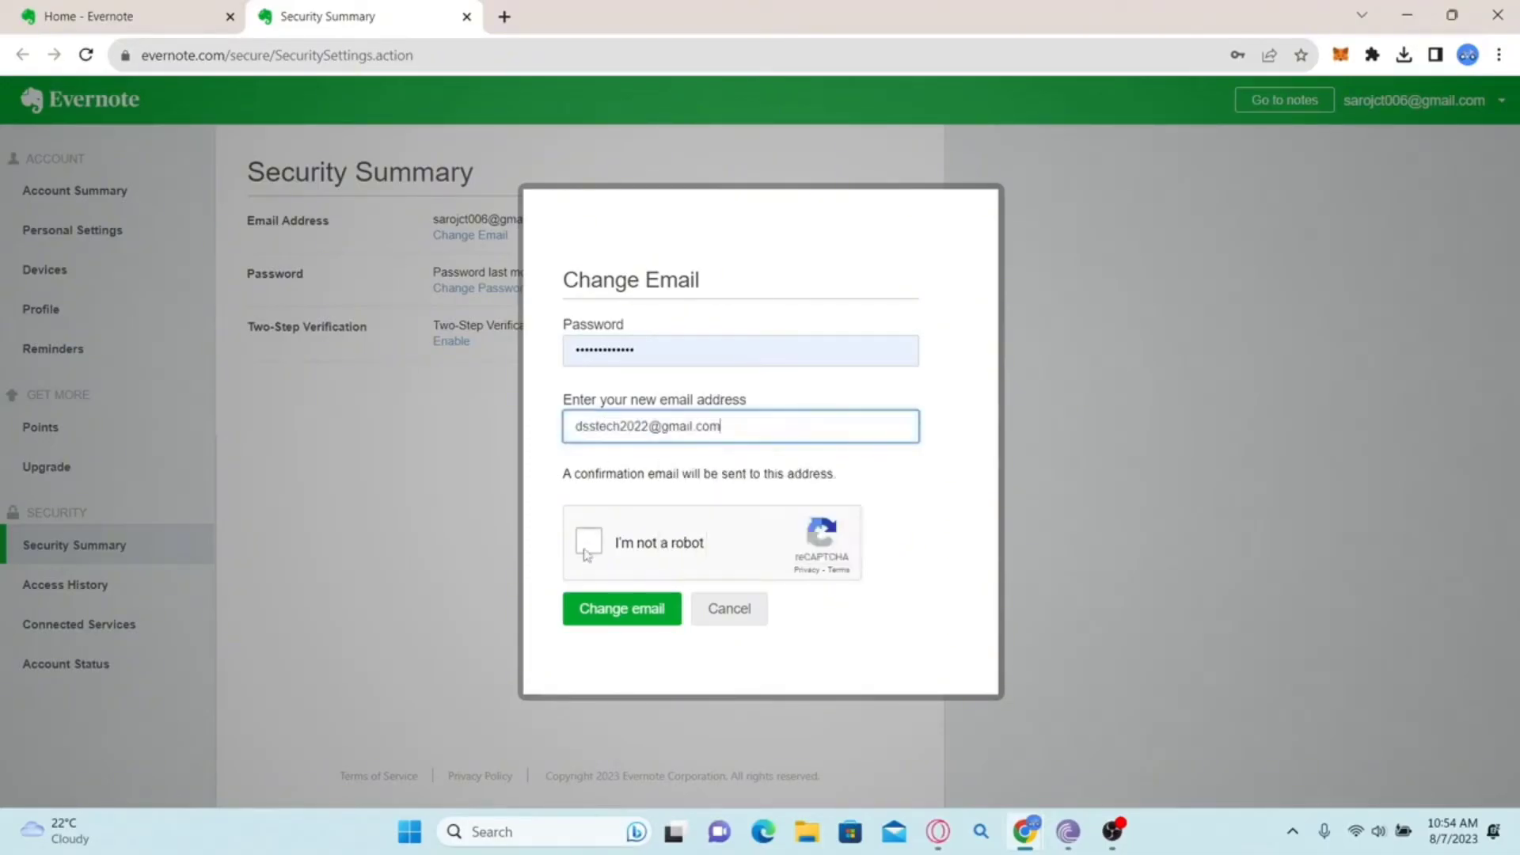
click(586, 546)
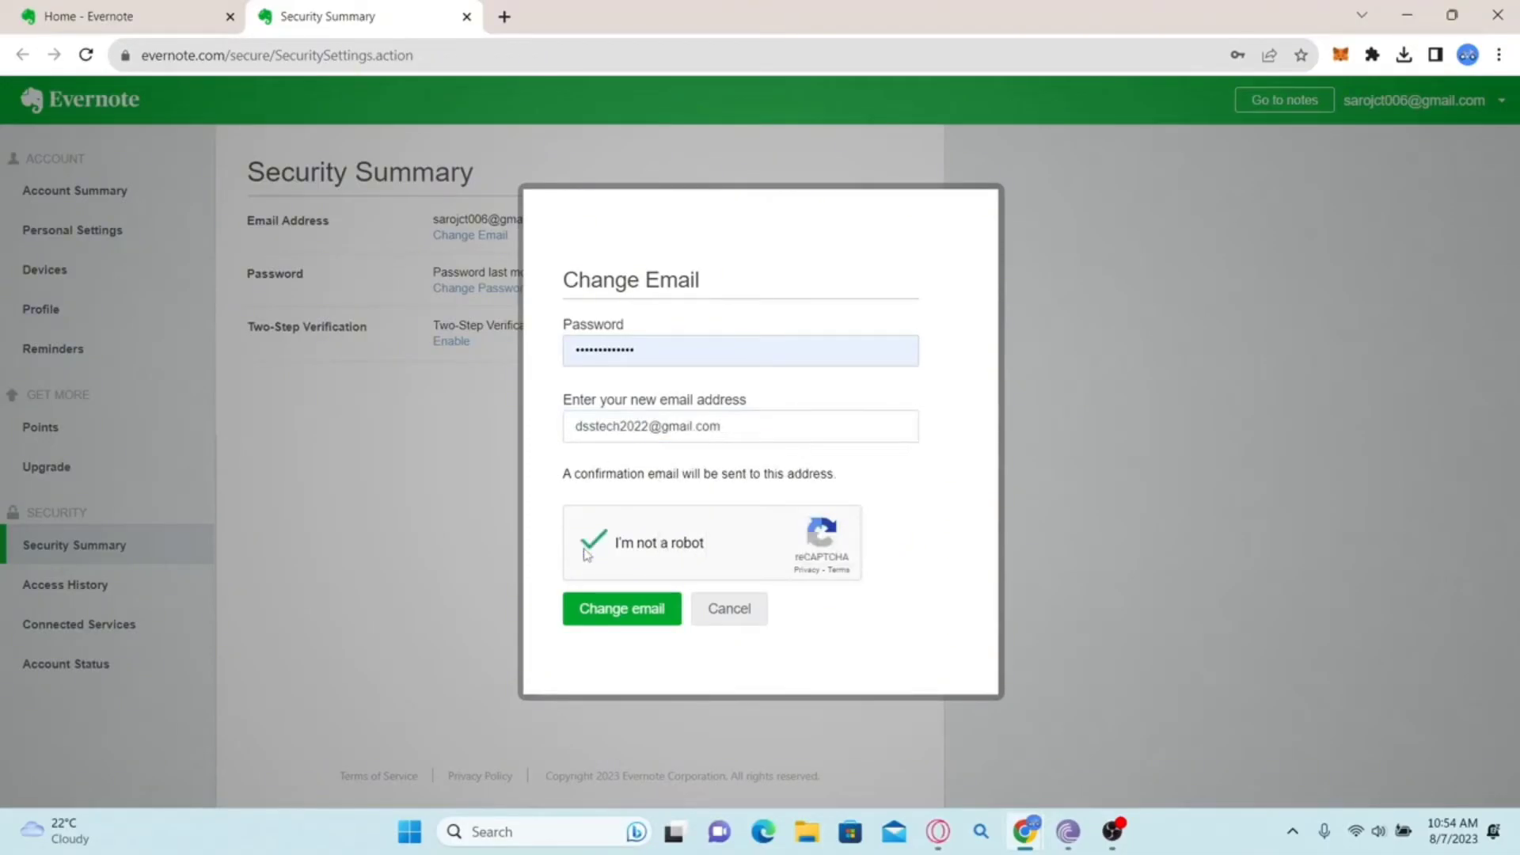
click(614, 616)
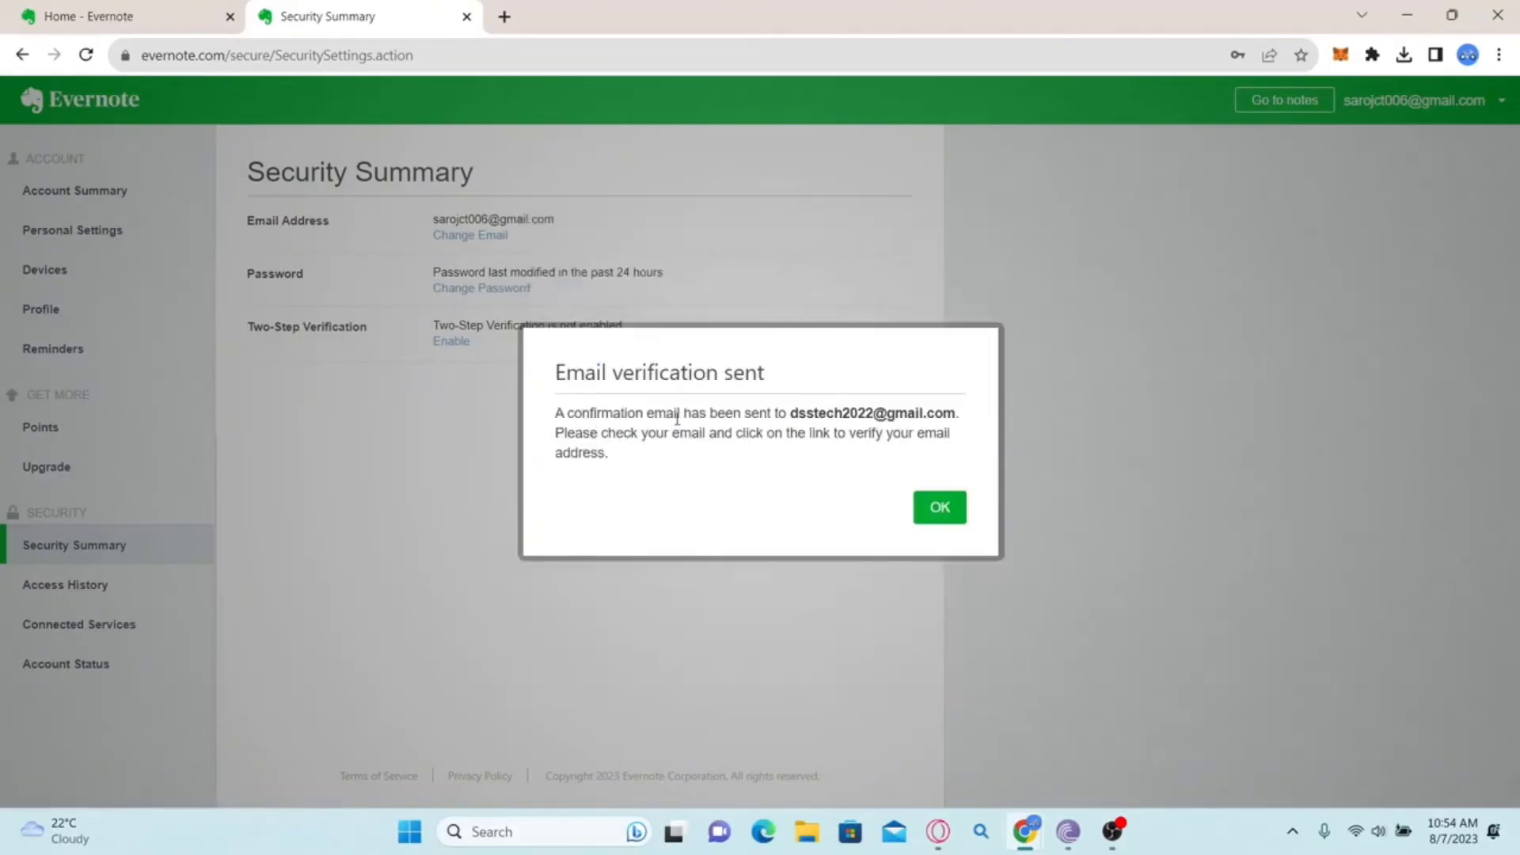
Step: Verify the new email address from the Evernote confirmation message in Gmail and return to the Evernote home page
click(937, 509)
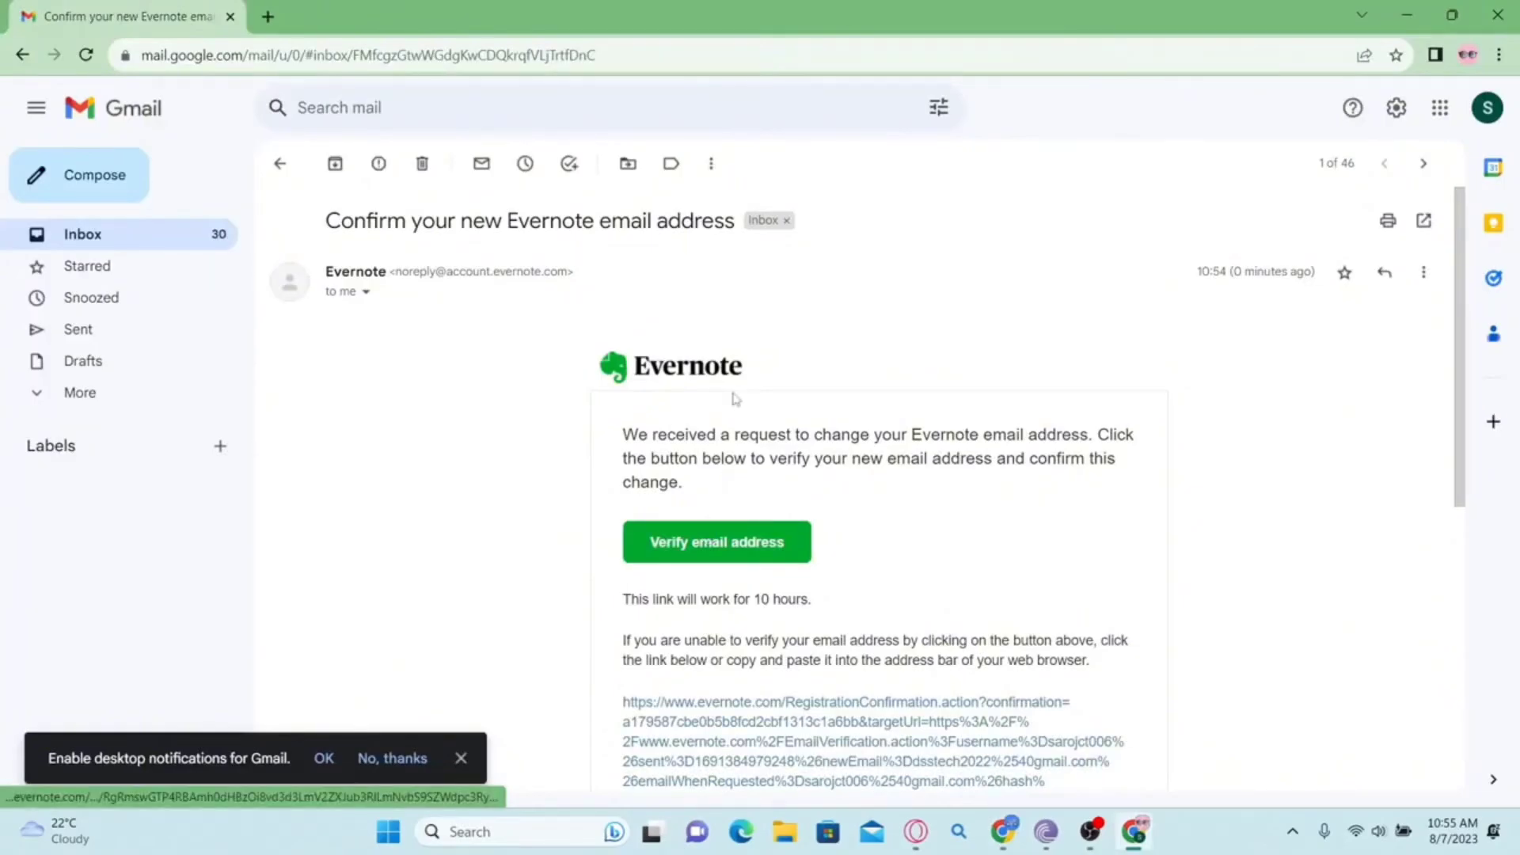
click(711, 560)
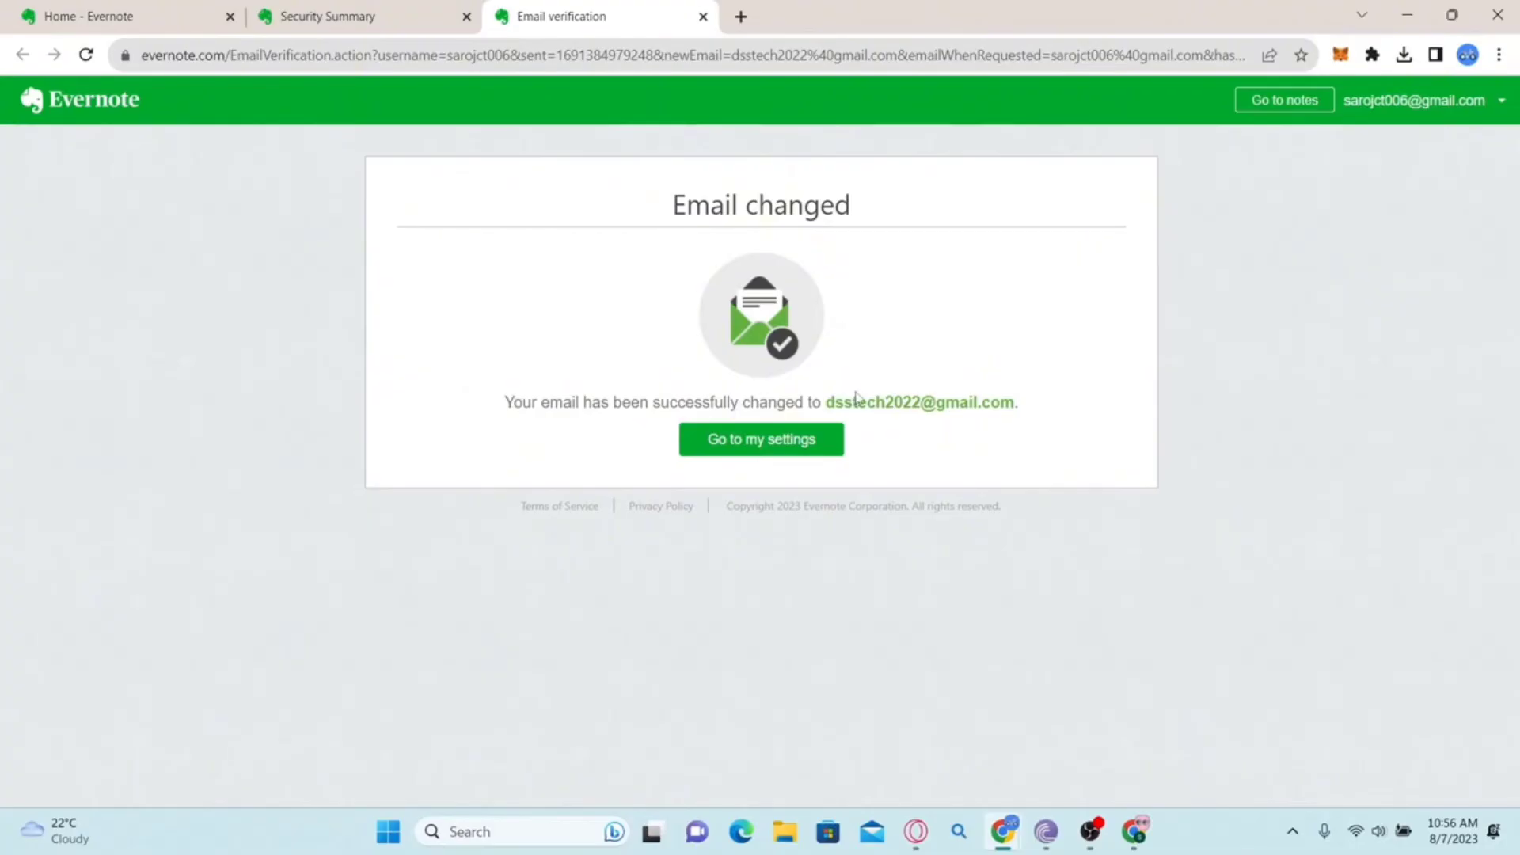
click(127, 16)
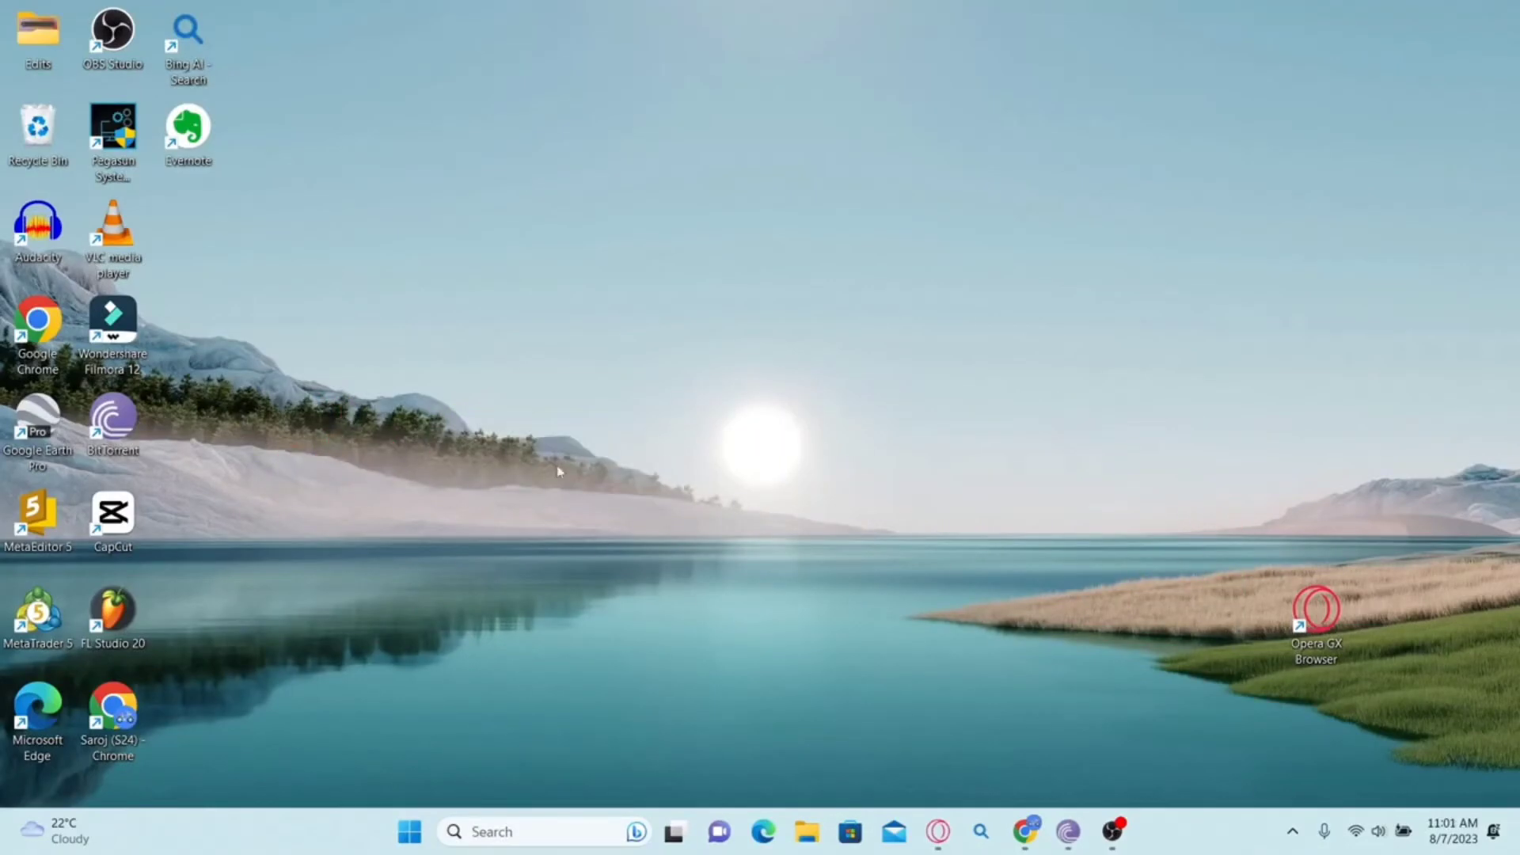
double_click(82, 719)
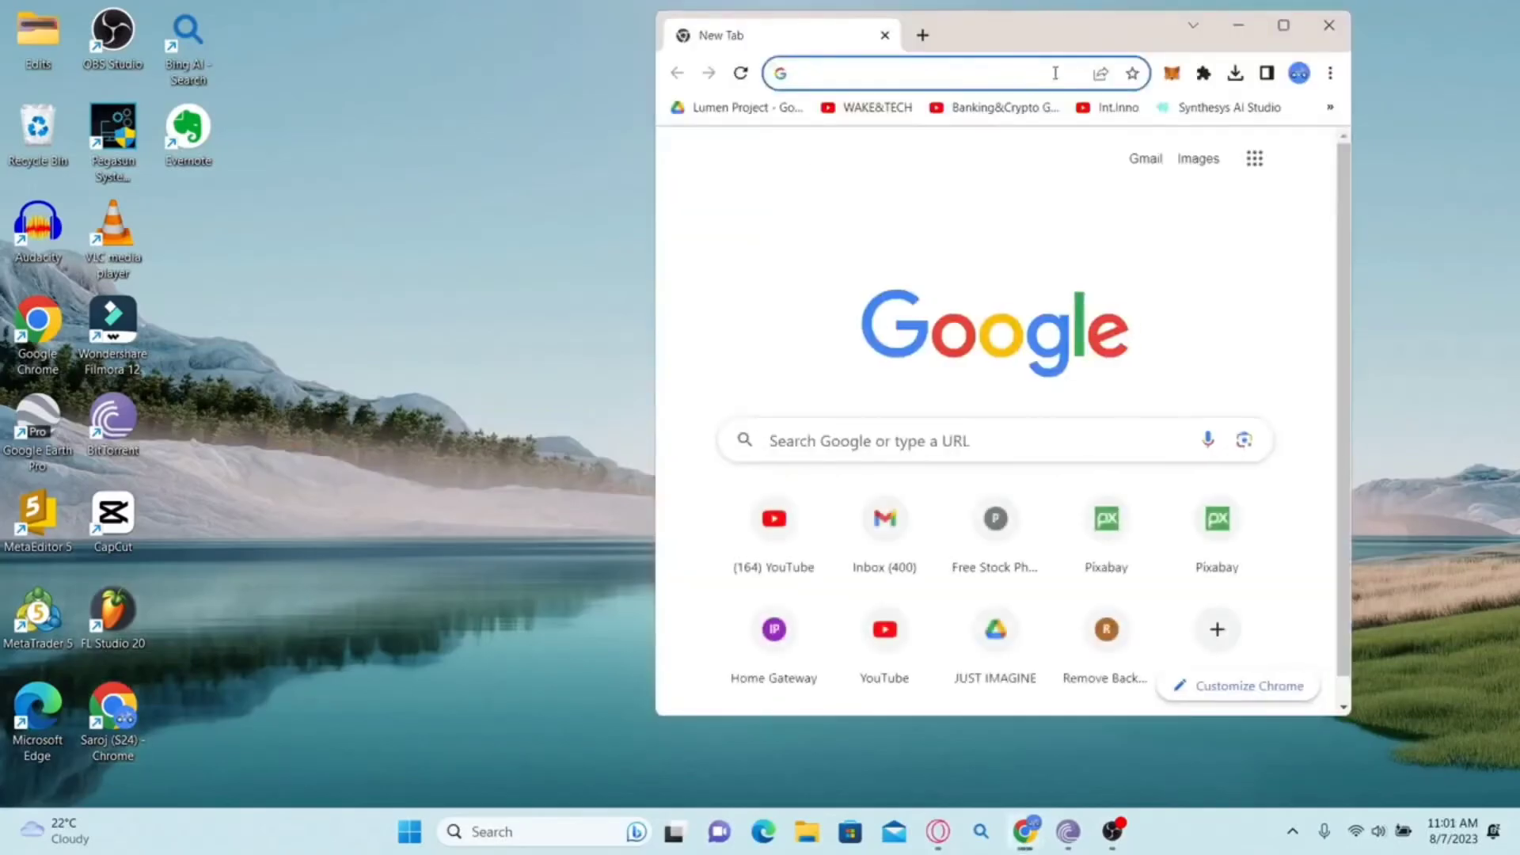
click(1280, 28)
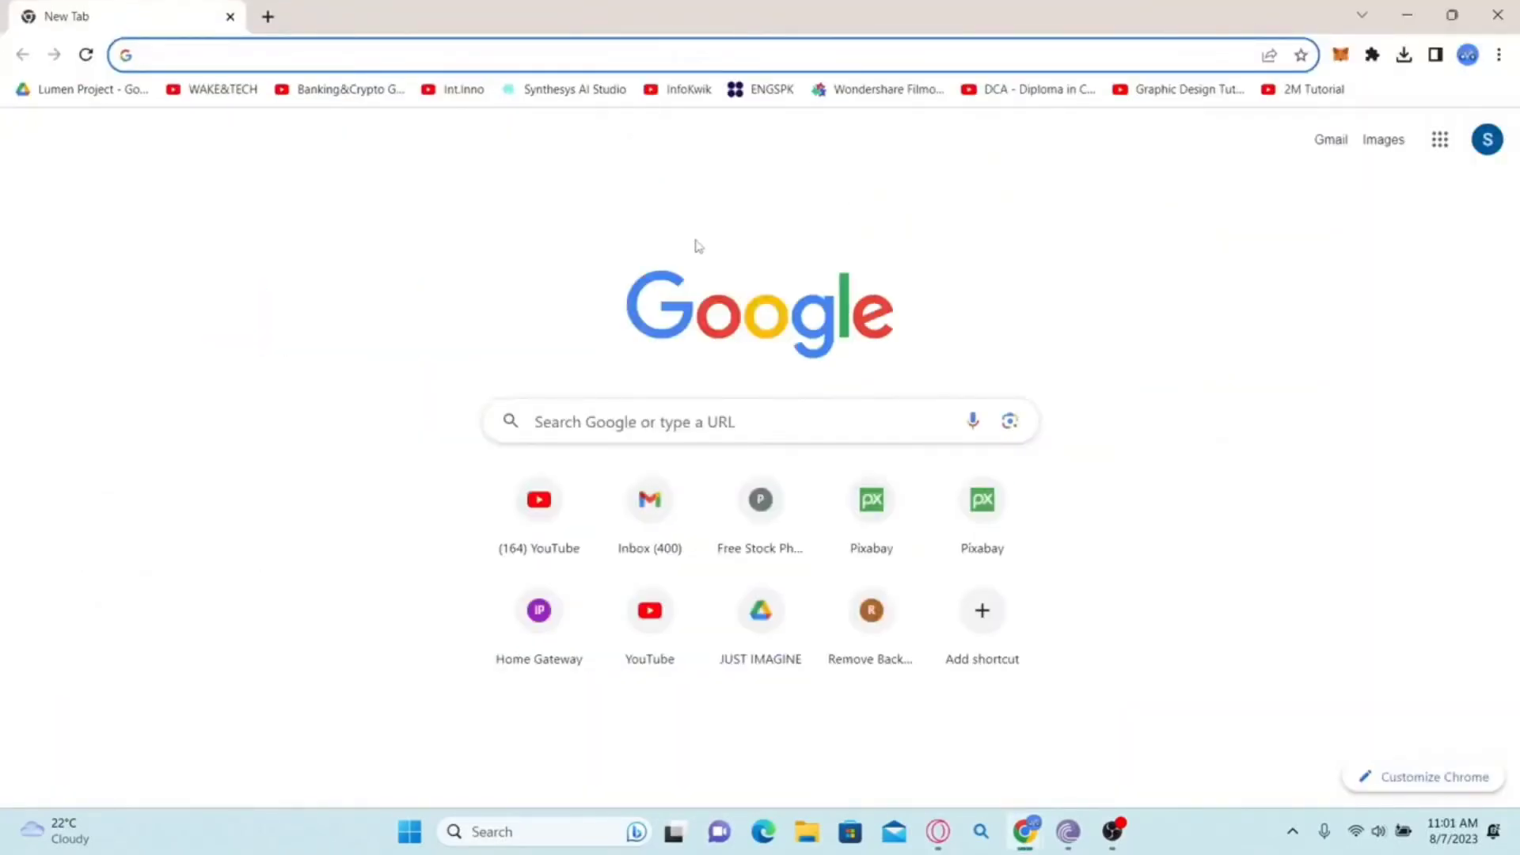
text(https://evernote.com/)
key(Return)
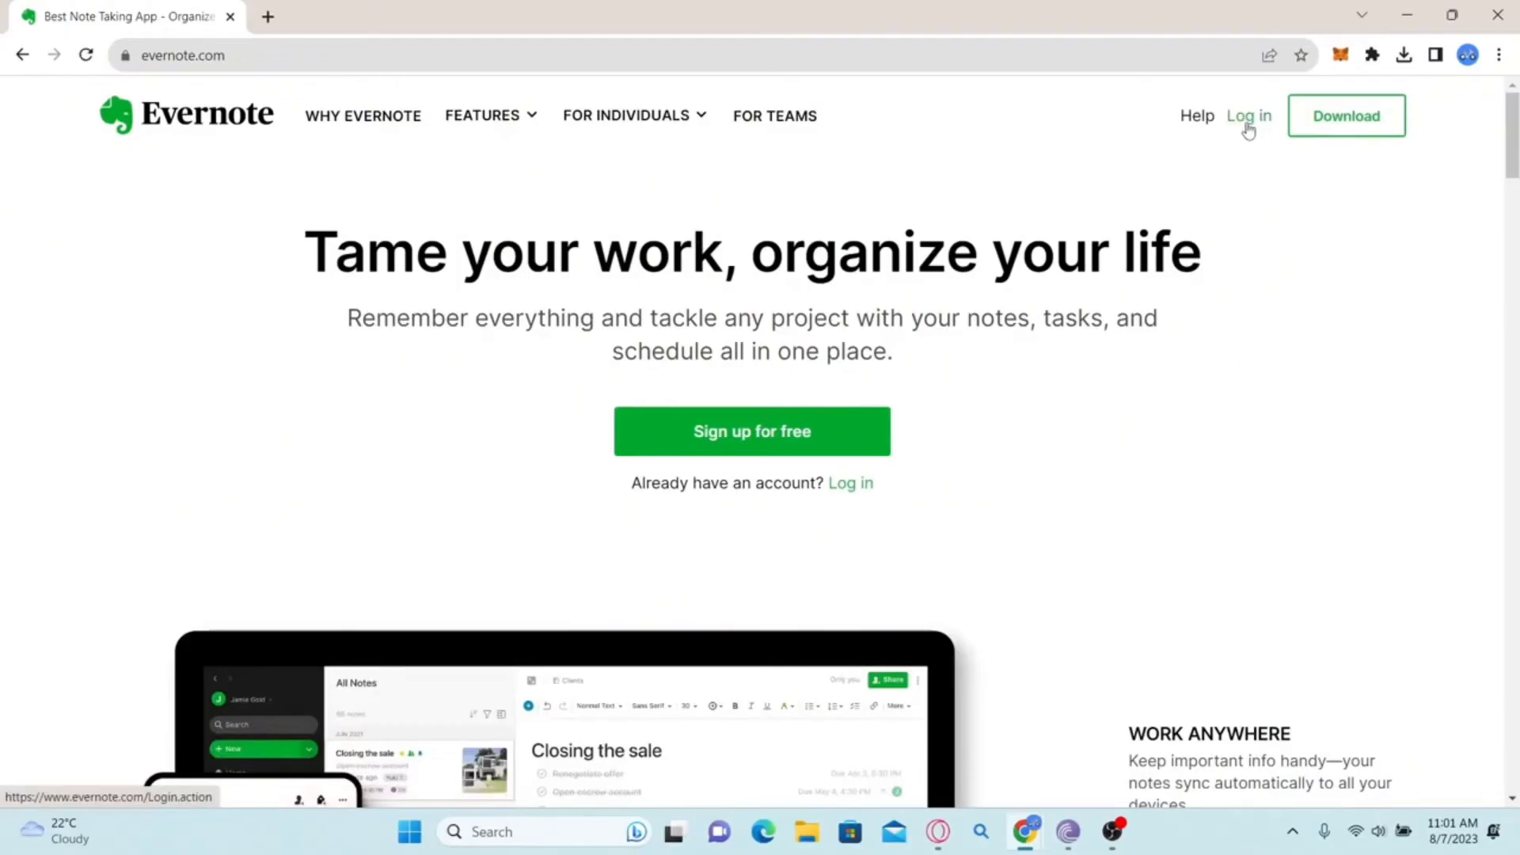
Step: Continue to the login form with the account email and request a password reset verification email through Forgot password, completing the robot check
click(1248, 119)
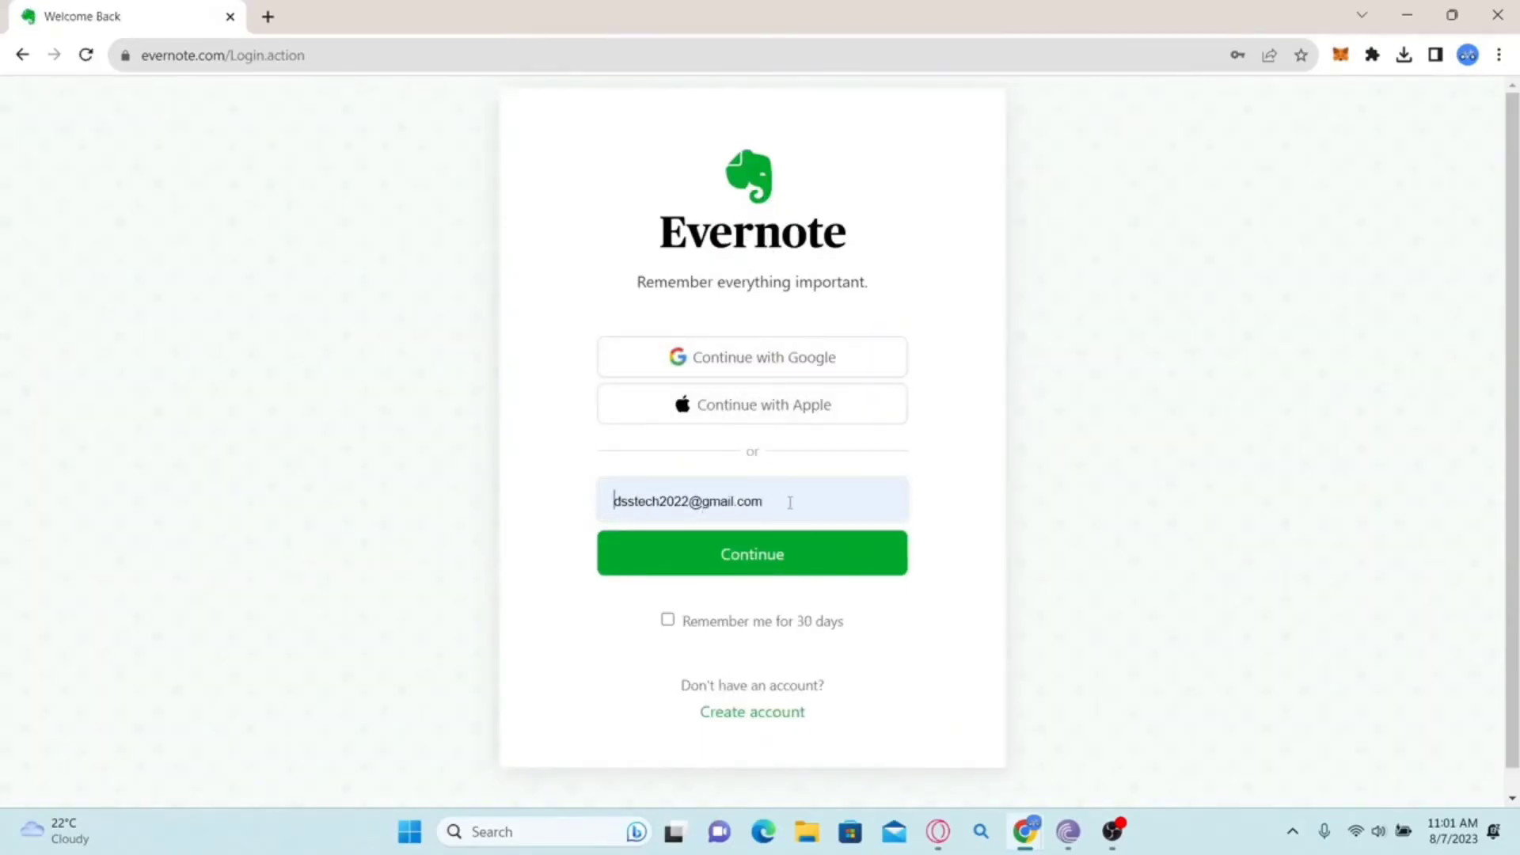
click(745, 562)
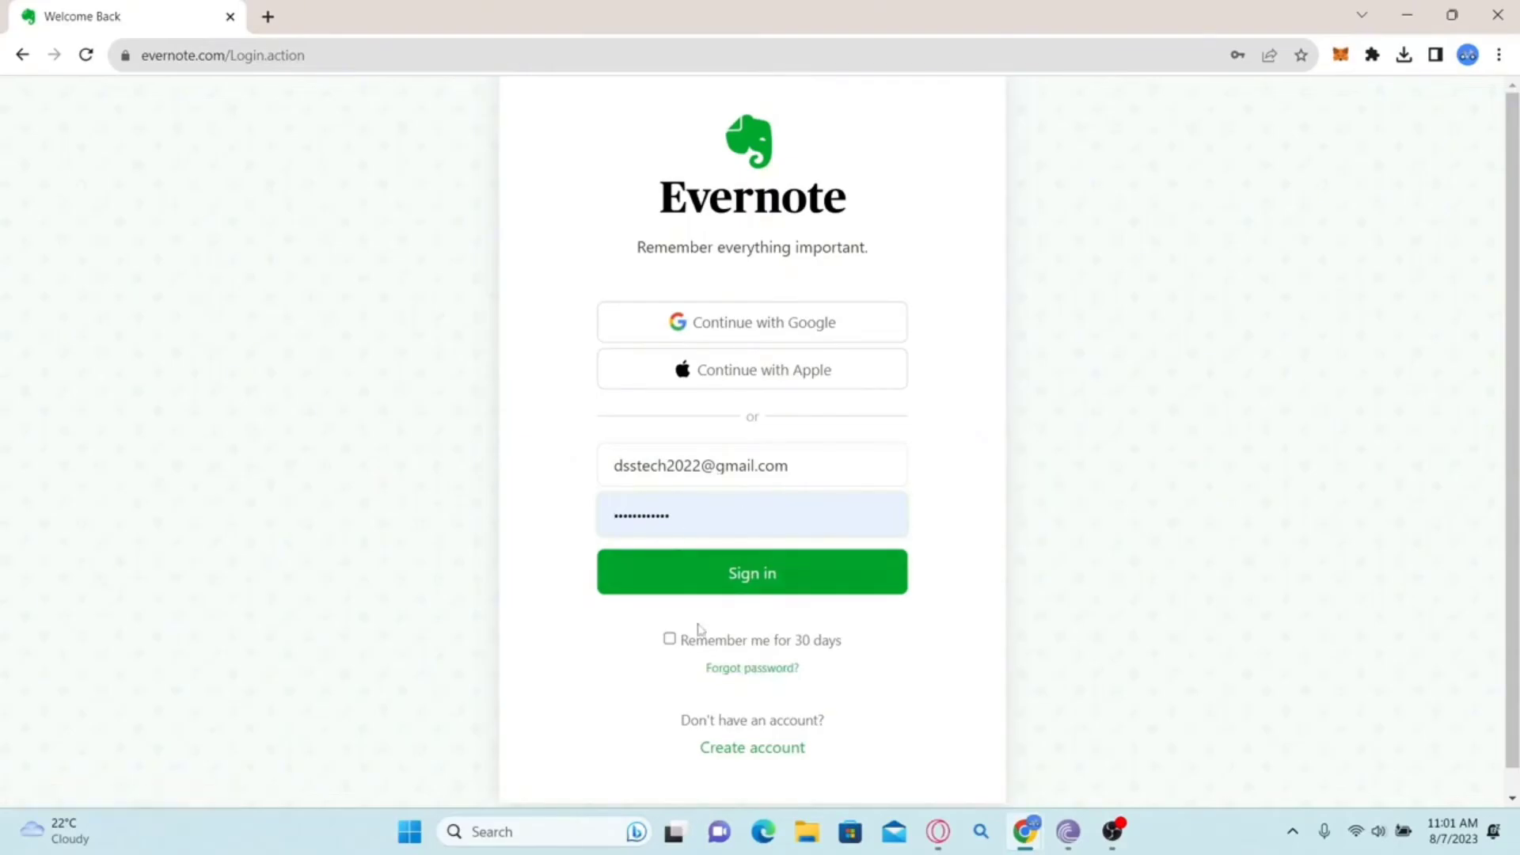
click(723, 669)
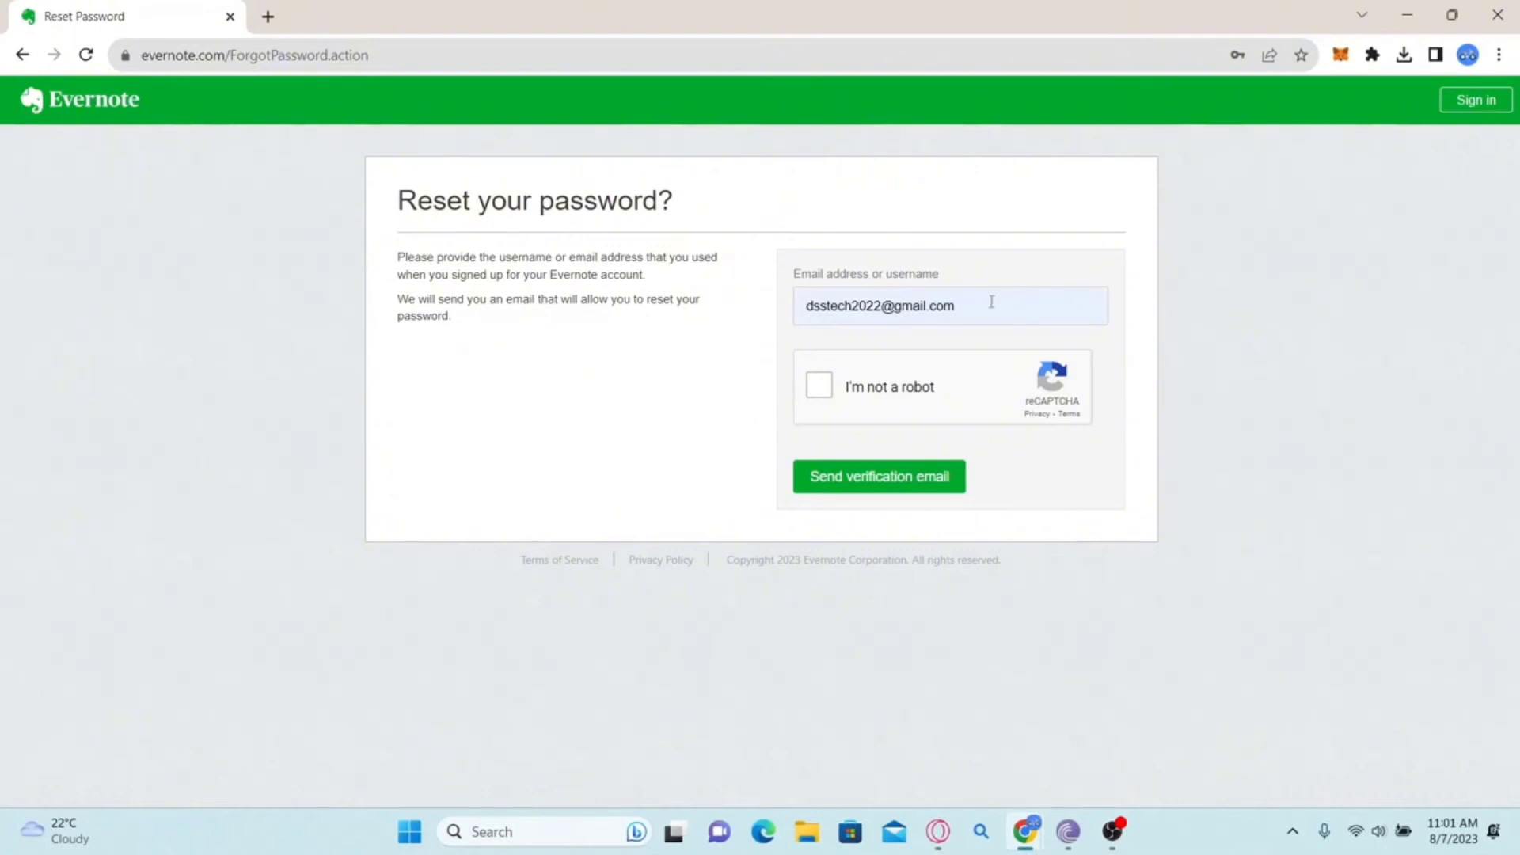
click(817, 396)
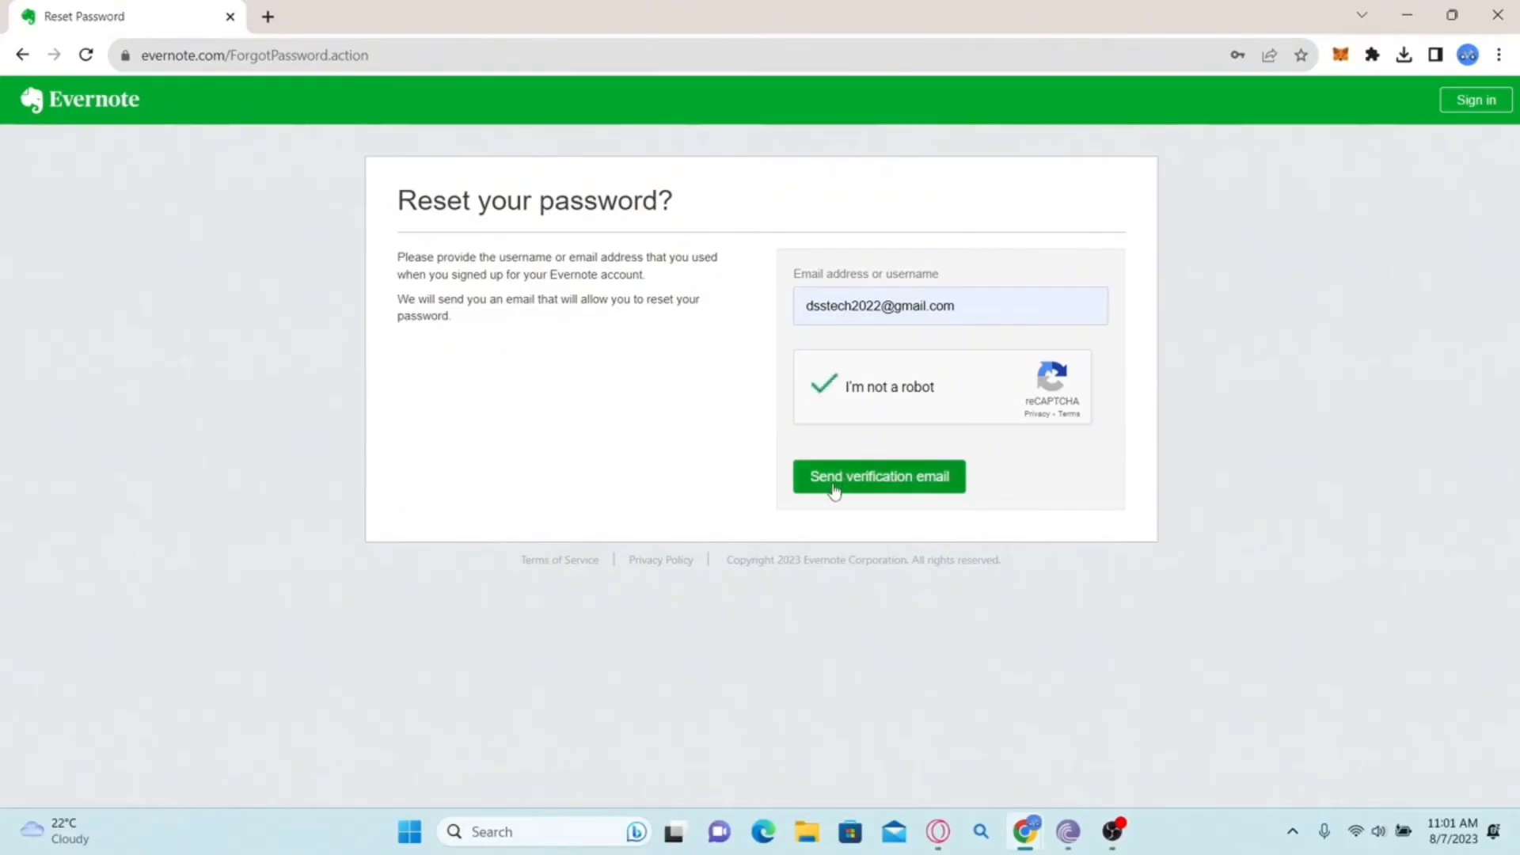
click(871, 487)
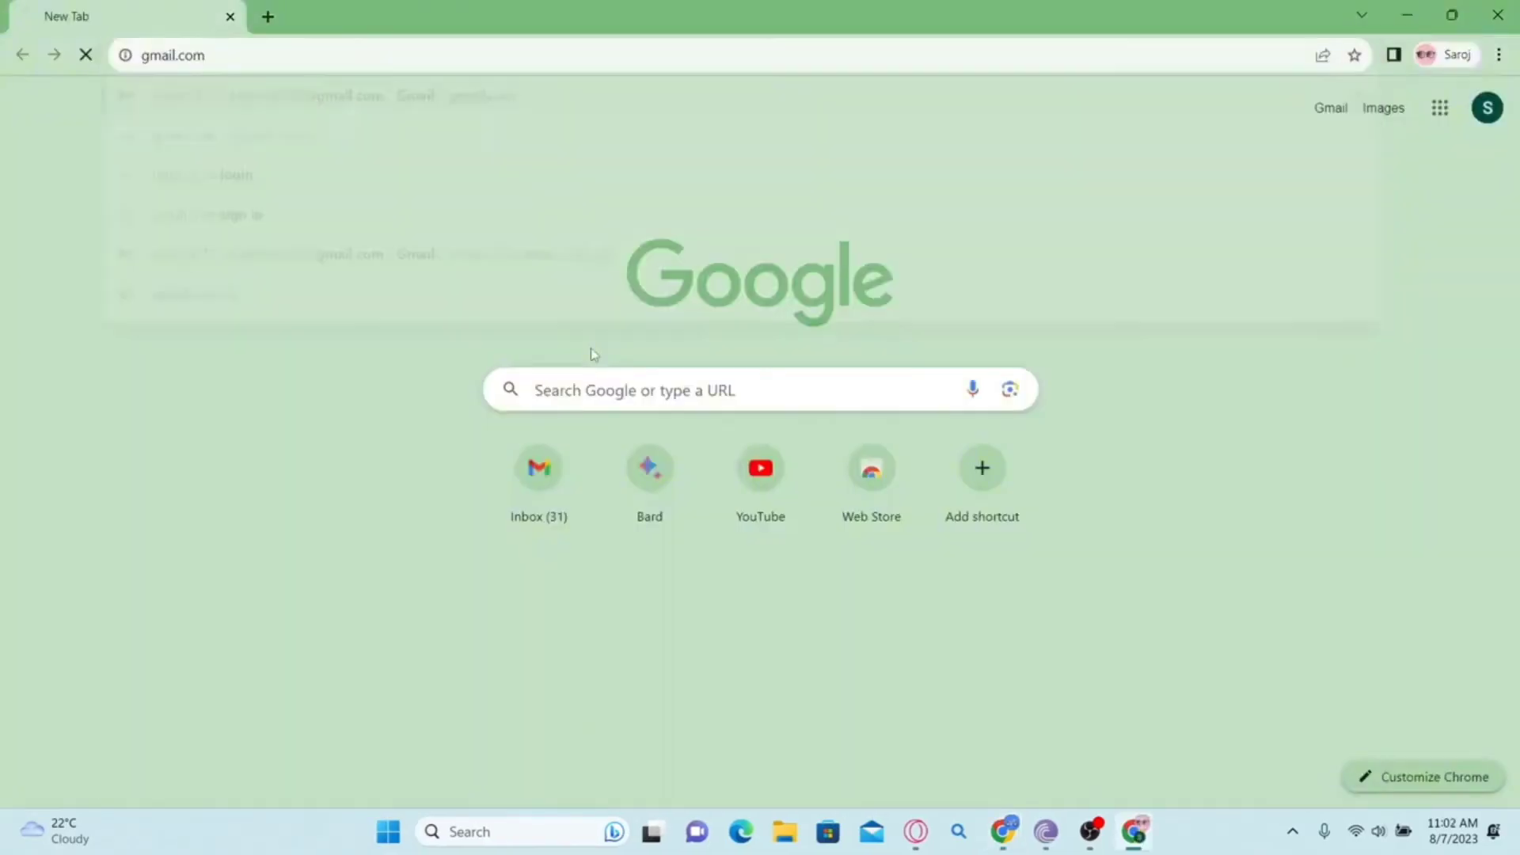
Step: Follow the reset link in Evernote's password change message in Gmail, enter and confirm the new account password, and submit the reset
key(Return)
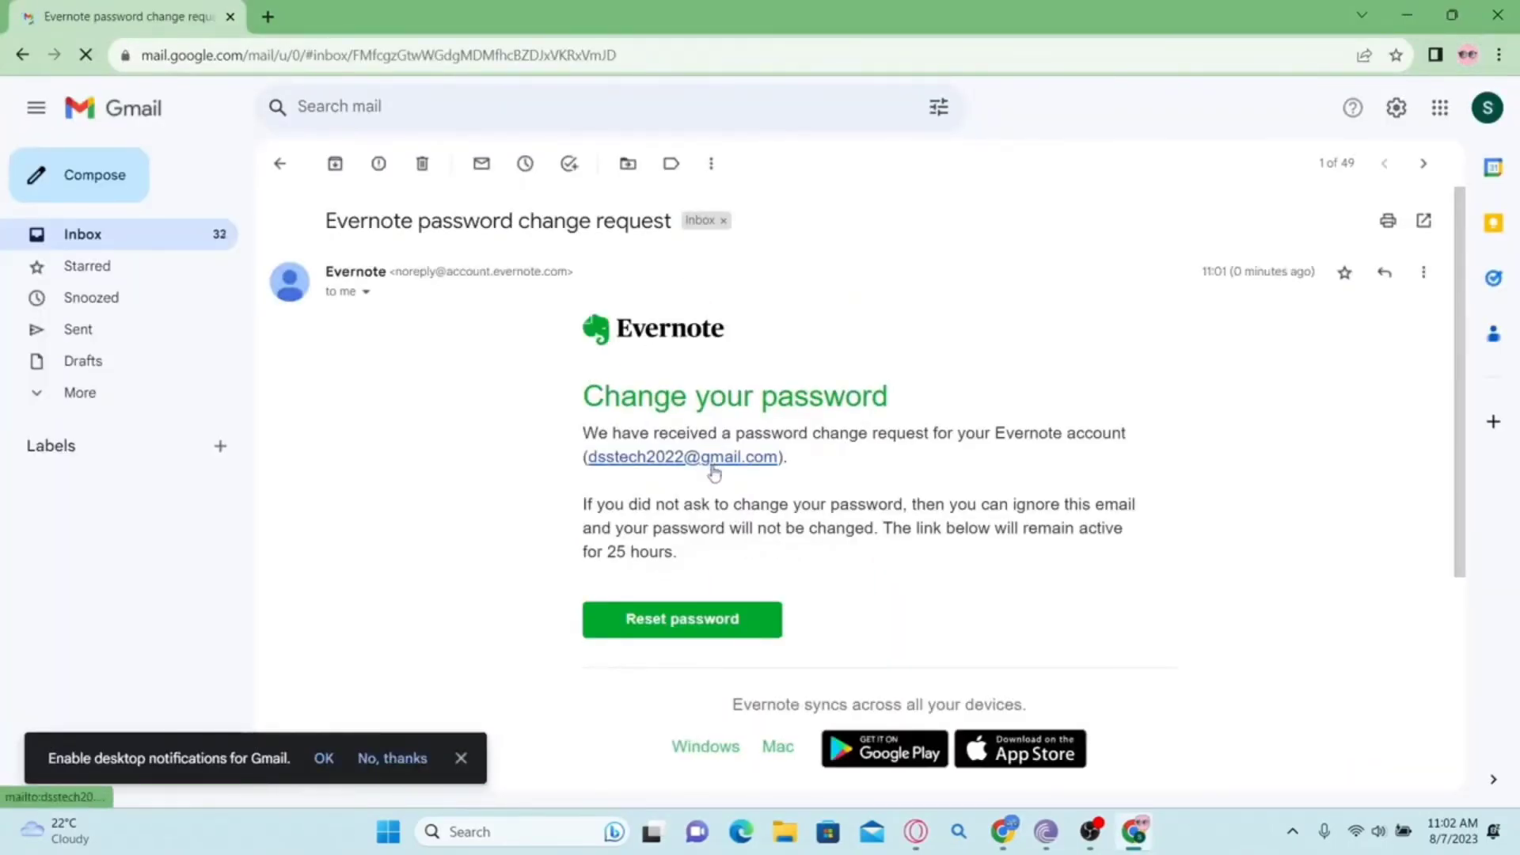
click(667, 622)
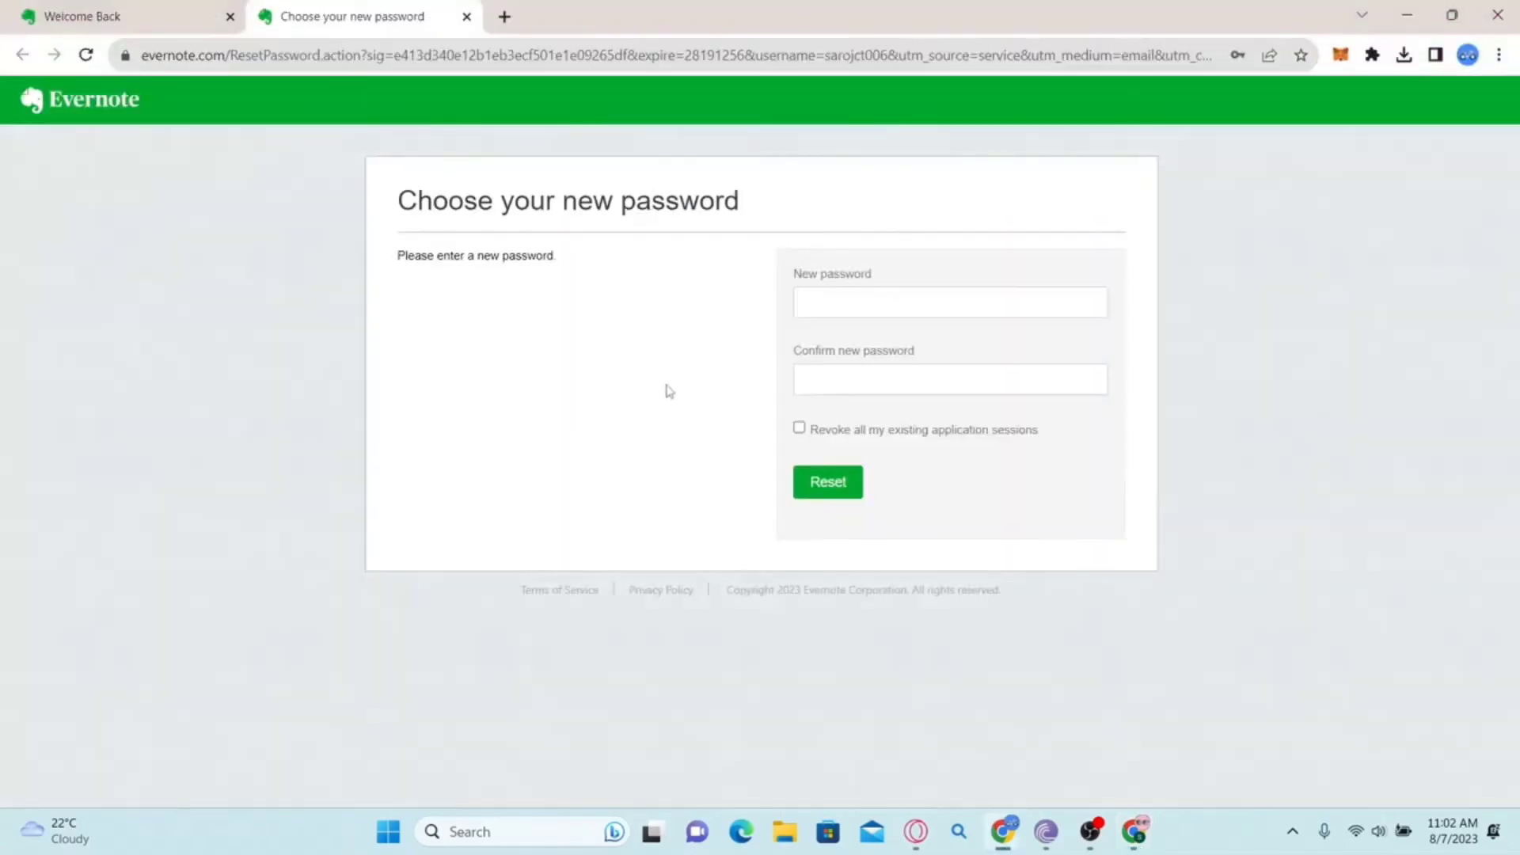
click(848, 297)
key(ctrl+v)
click(847, 375)
key(ctrl+v)
click(835, 491)
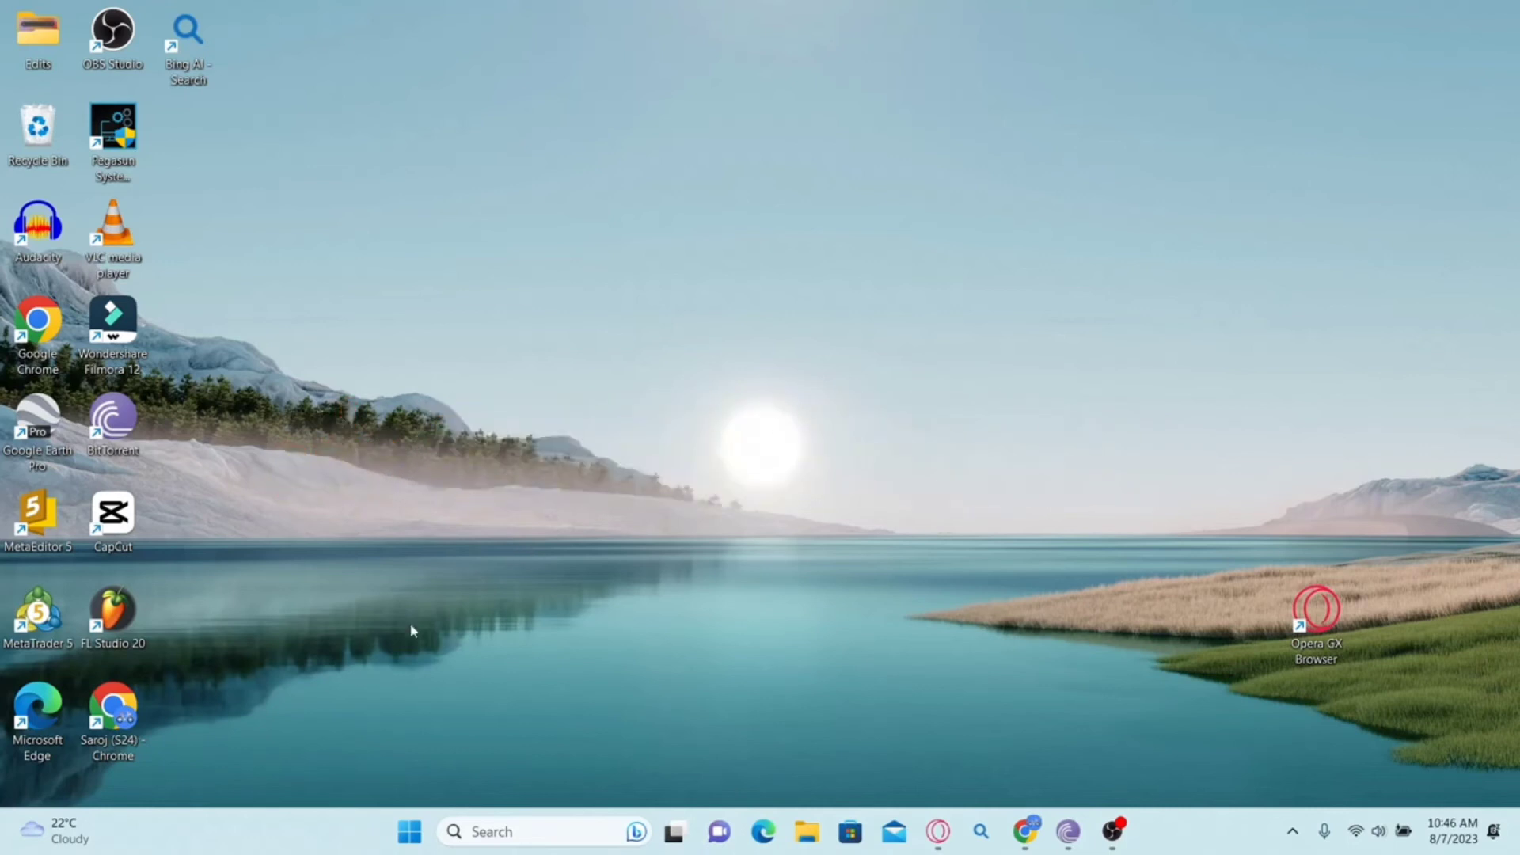
Step: Launch a maximized Chrome window and load evernote.com
double_click(150, 707)
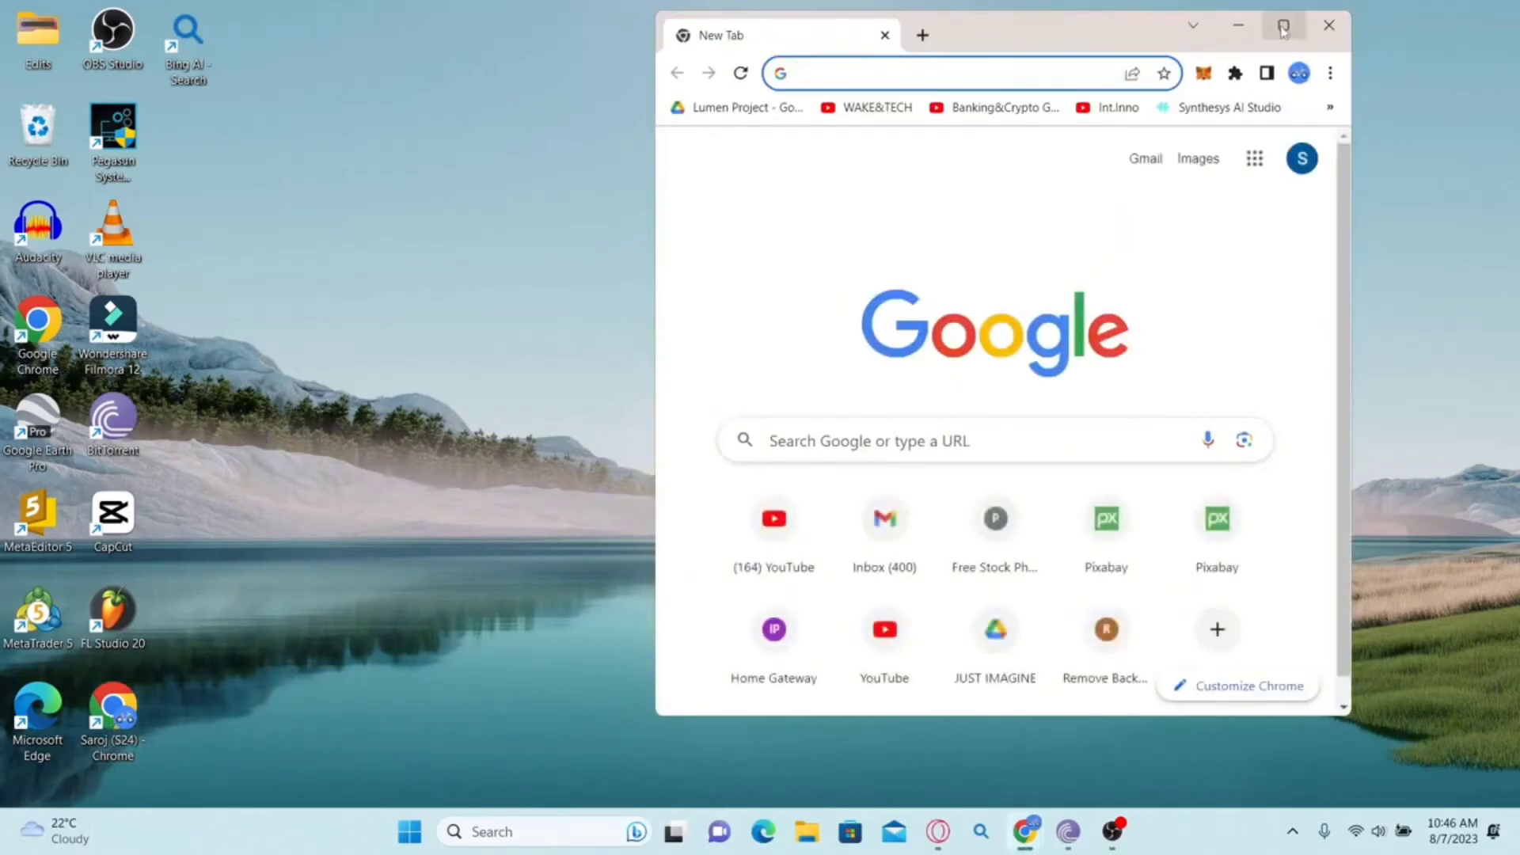
click(1283, 24)
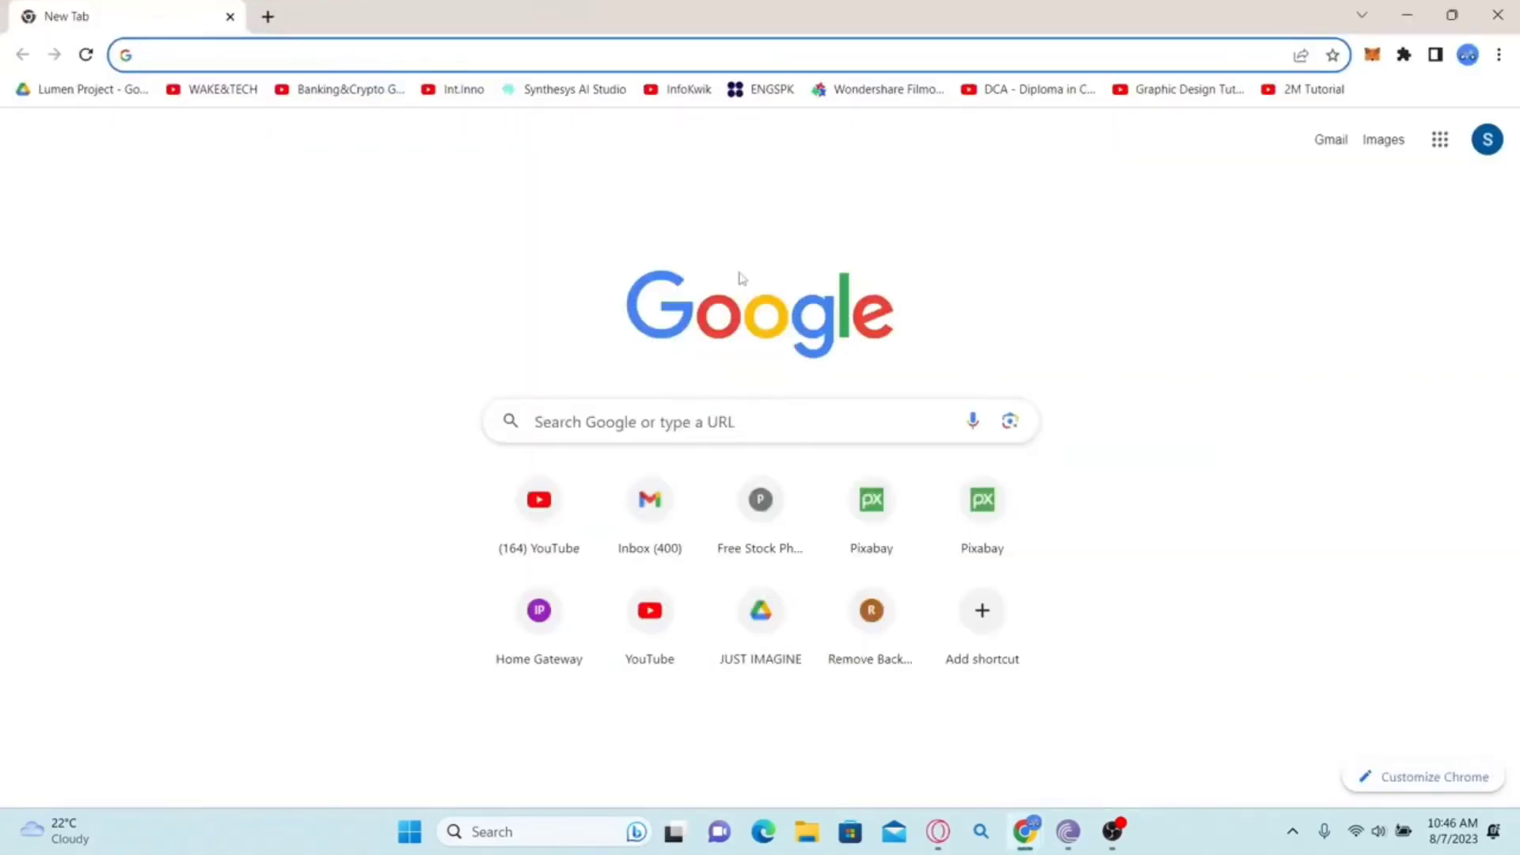
text(evernote.com)
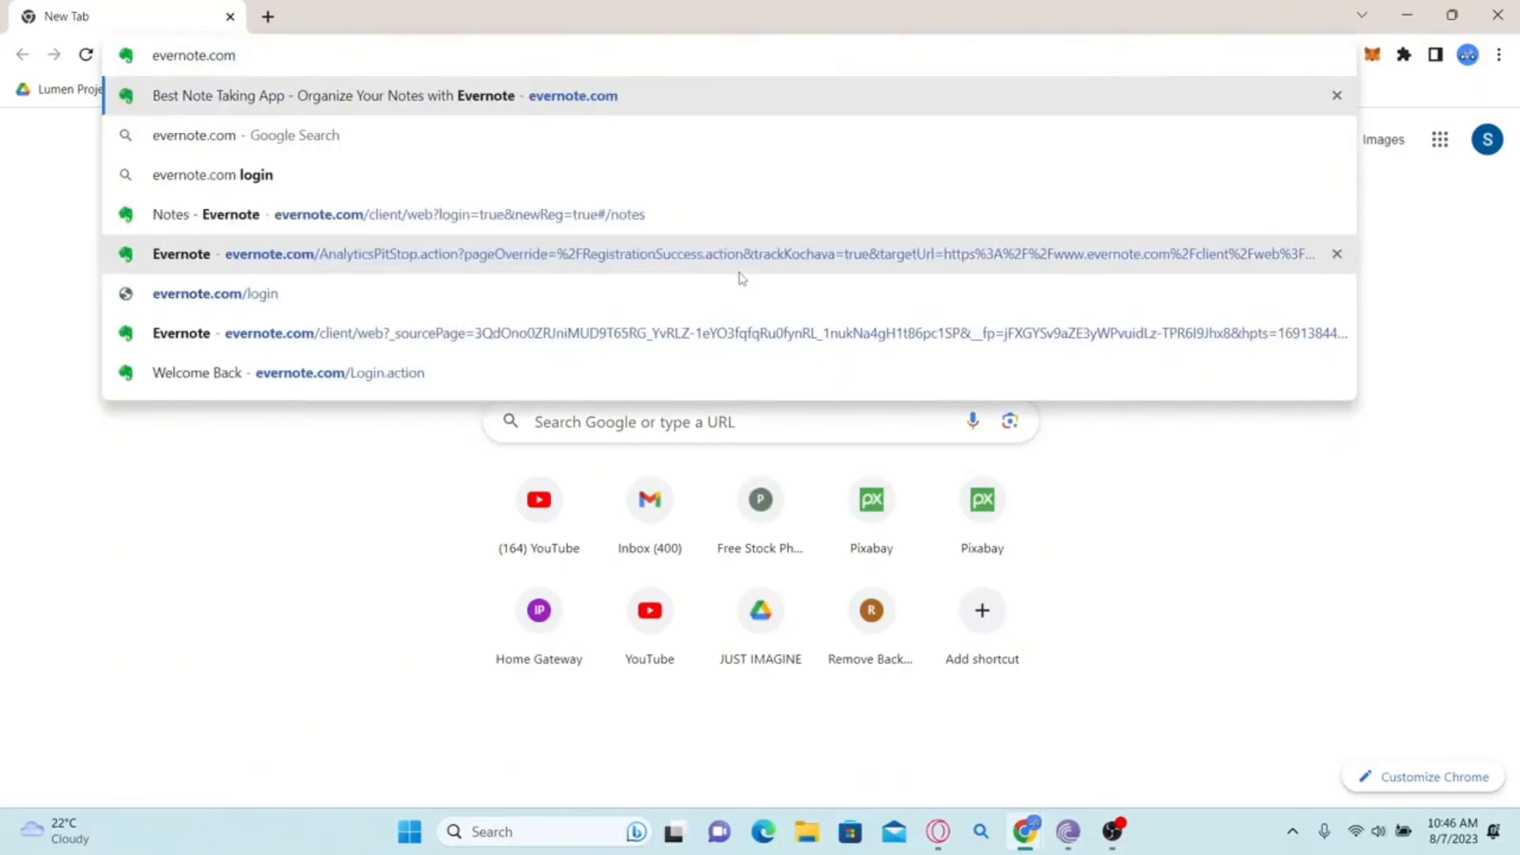
key(Return)
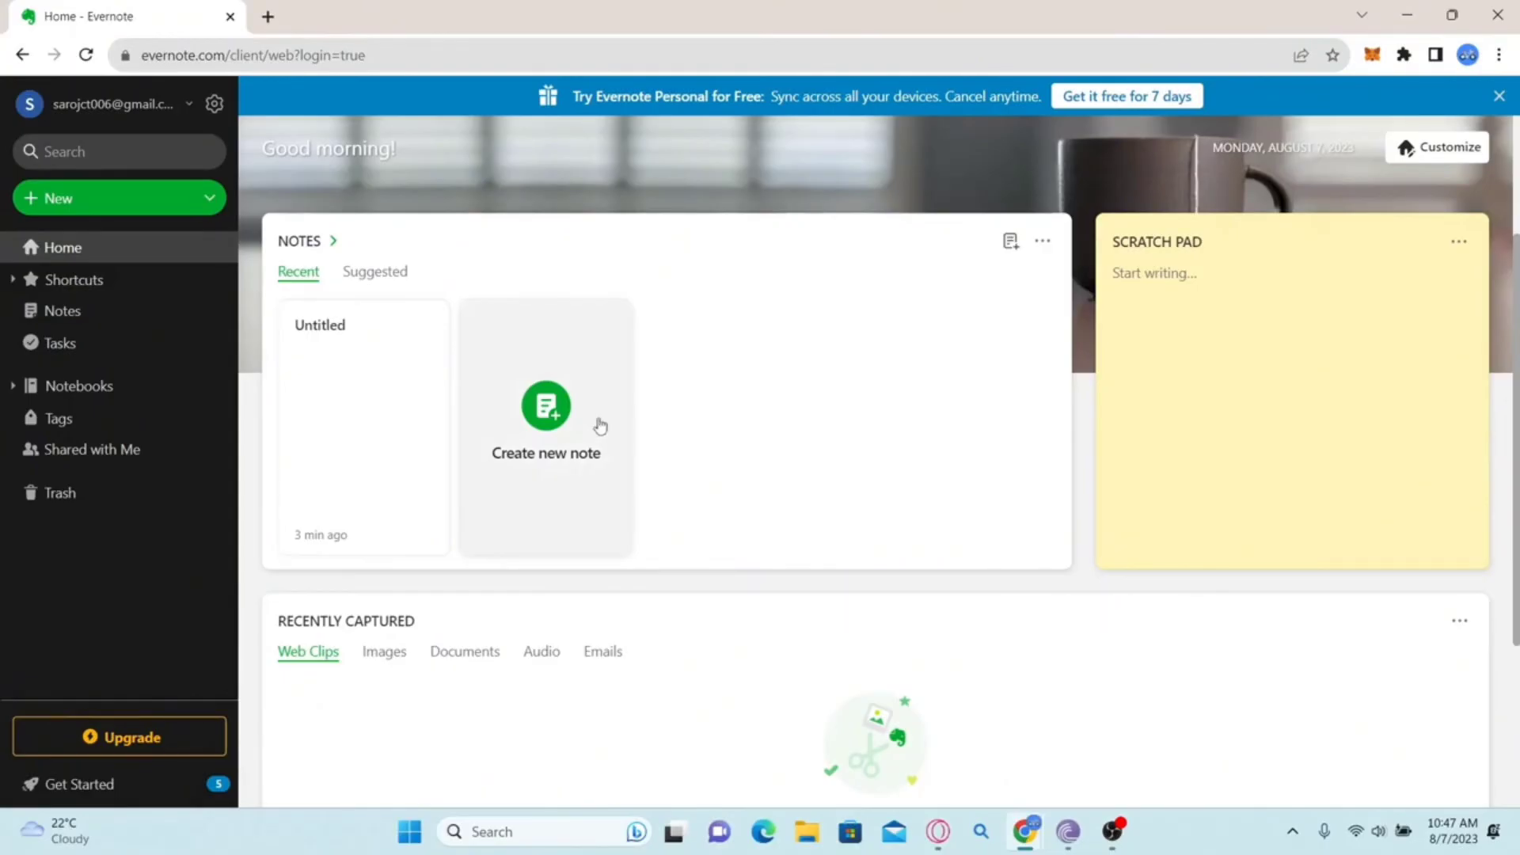
Step: Sign out of the Evernote account and close the browser window
click(188, 108)
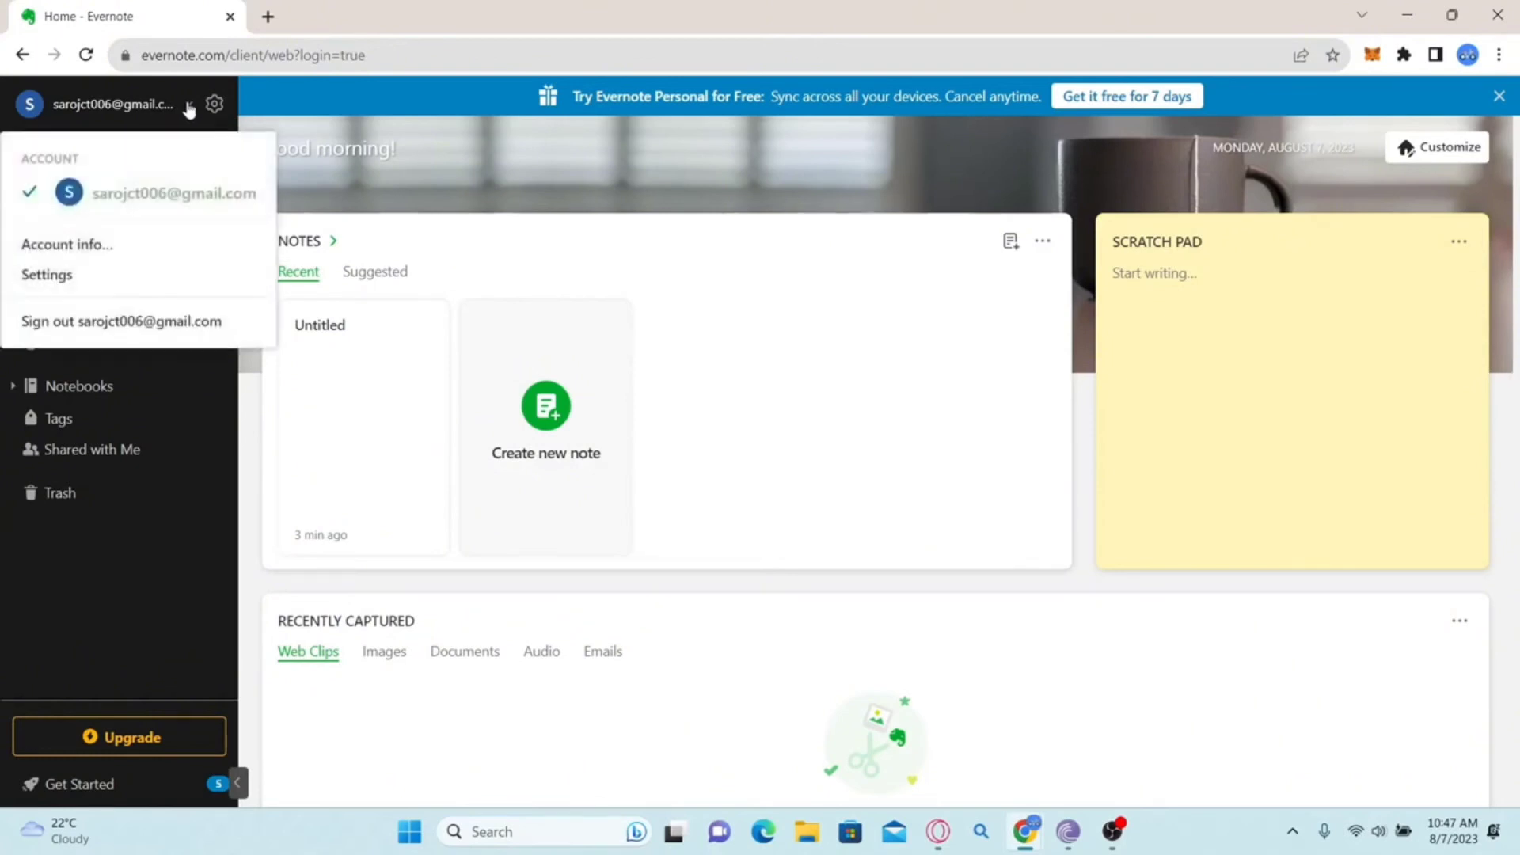
click(123, 322)
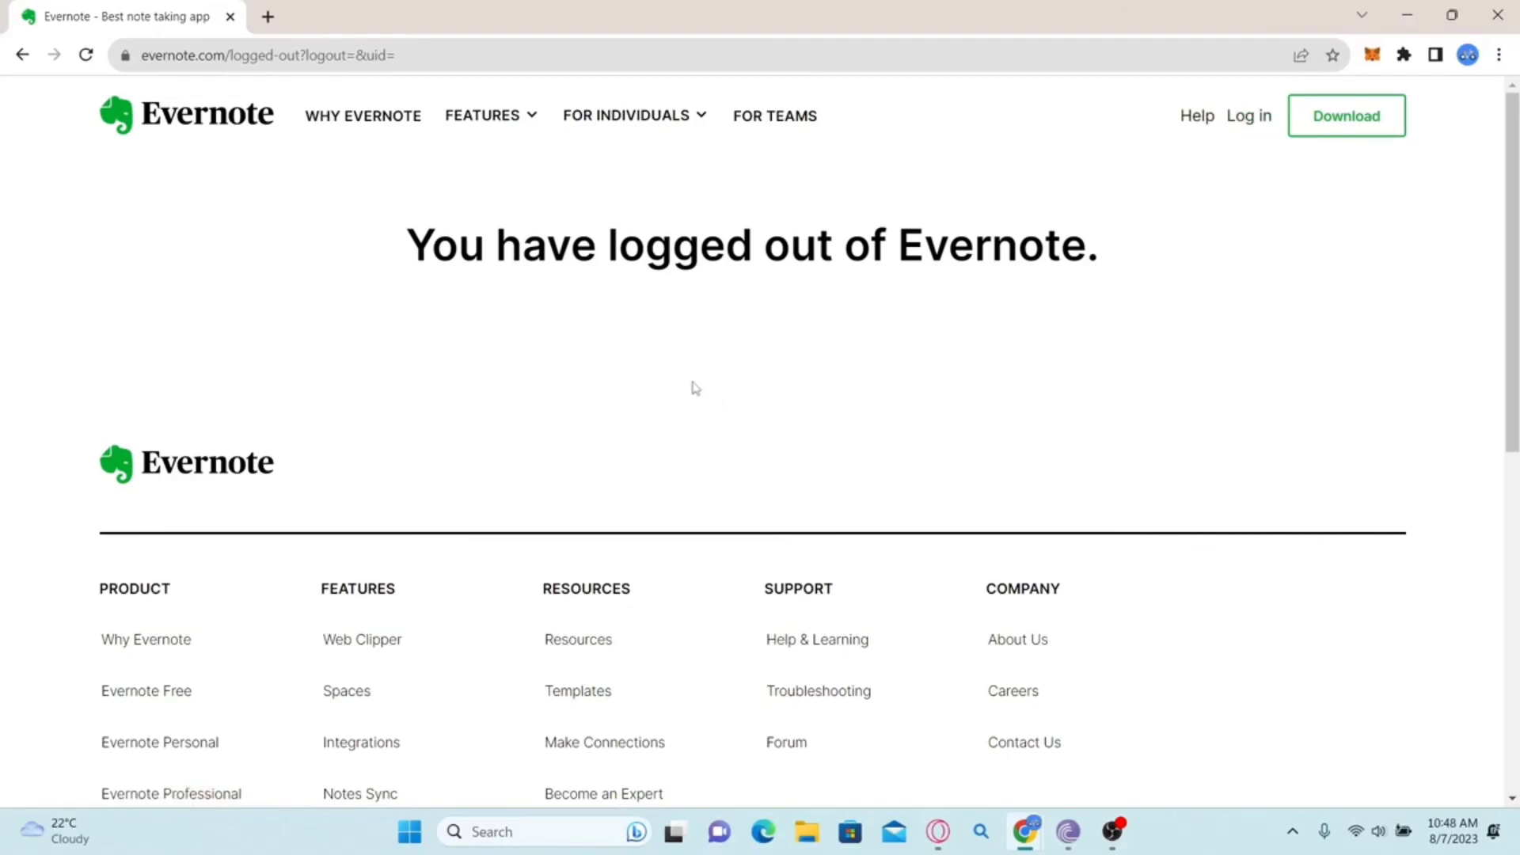
click(1496, 14)
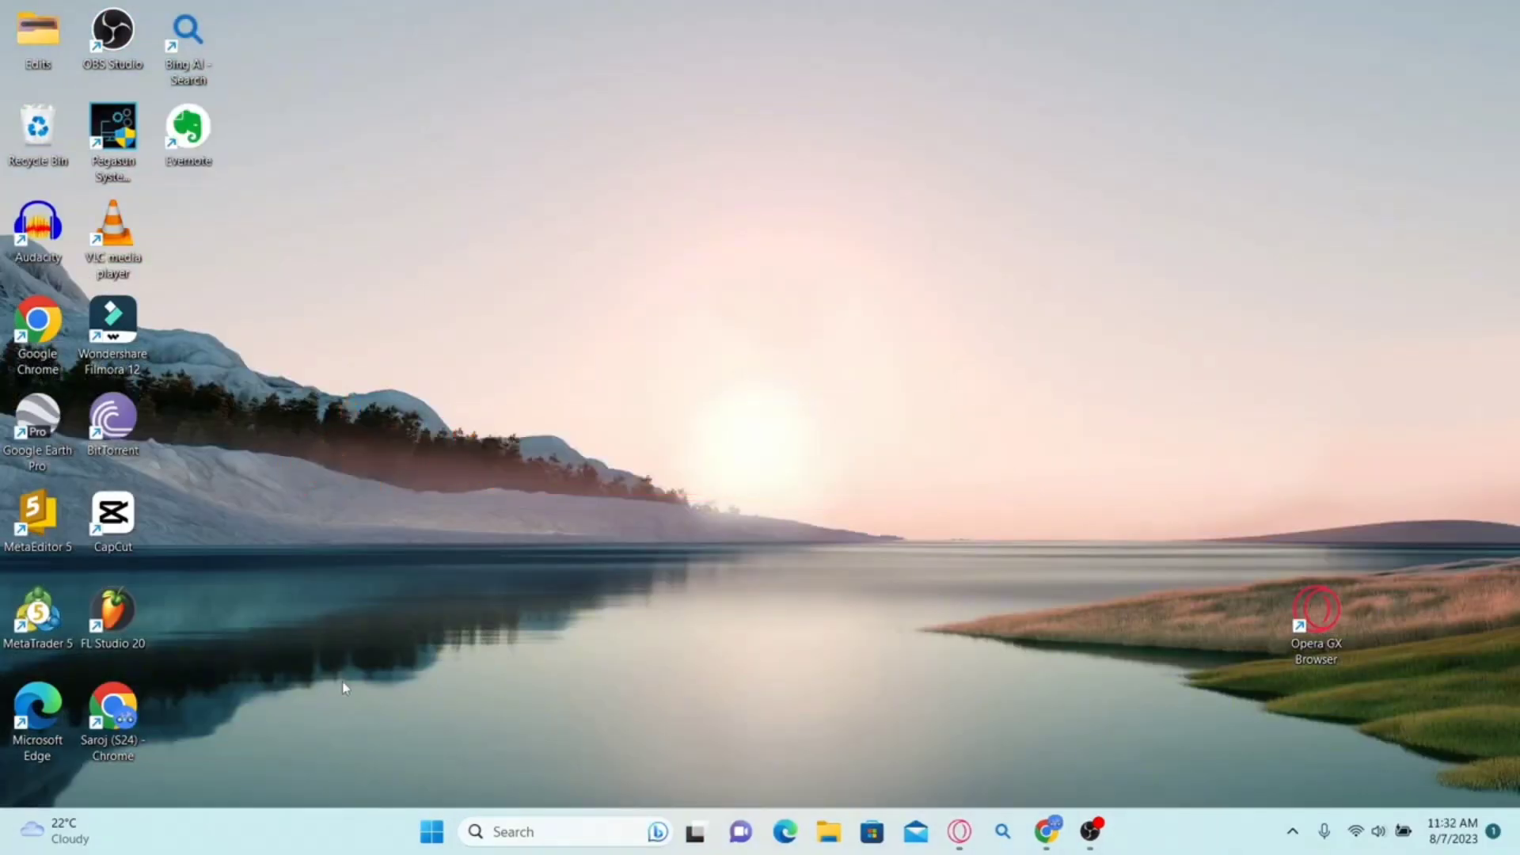
double_click(131, 718)
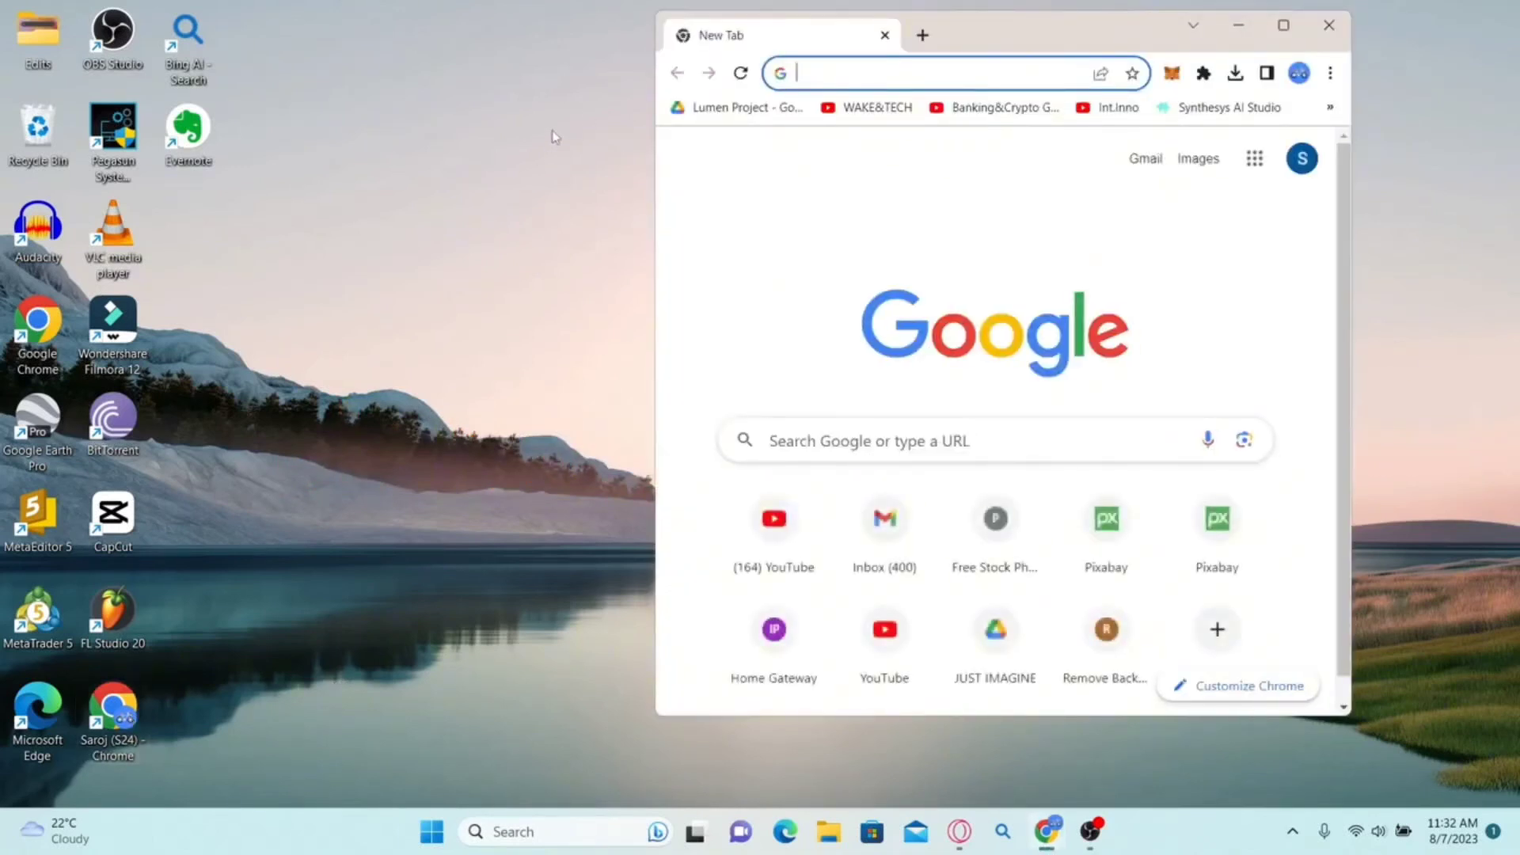
double_click(963, 45)
text(https://evernote.com/)
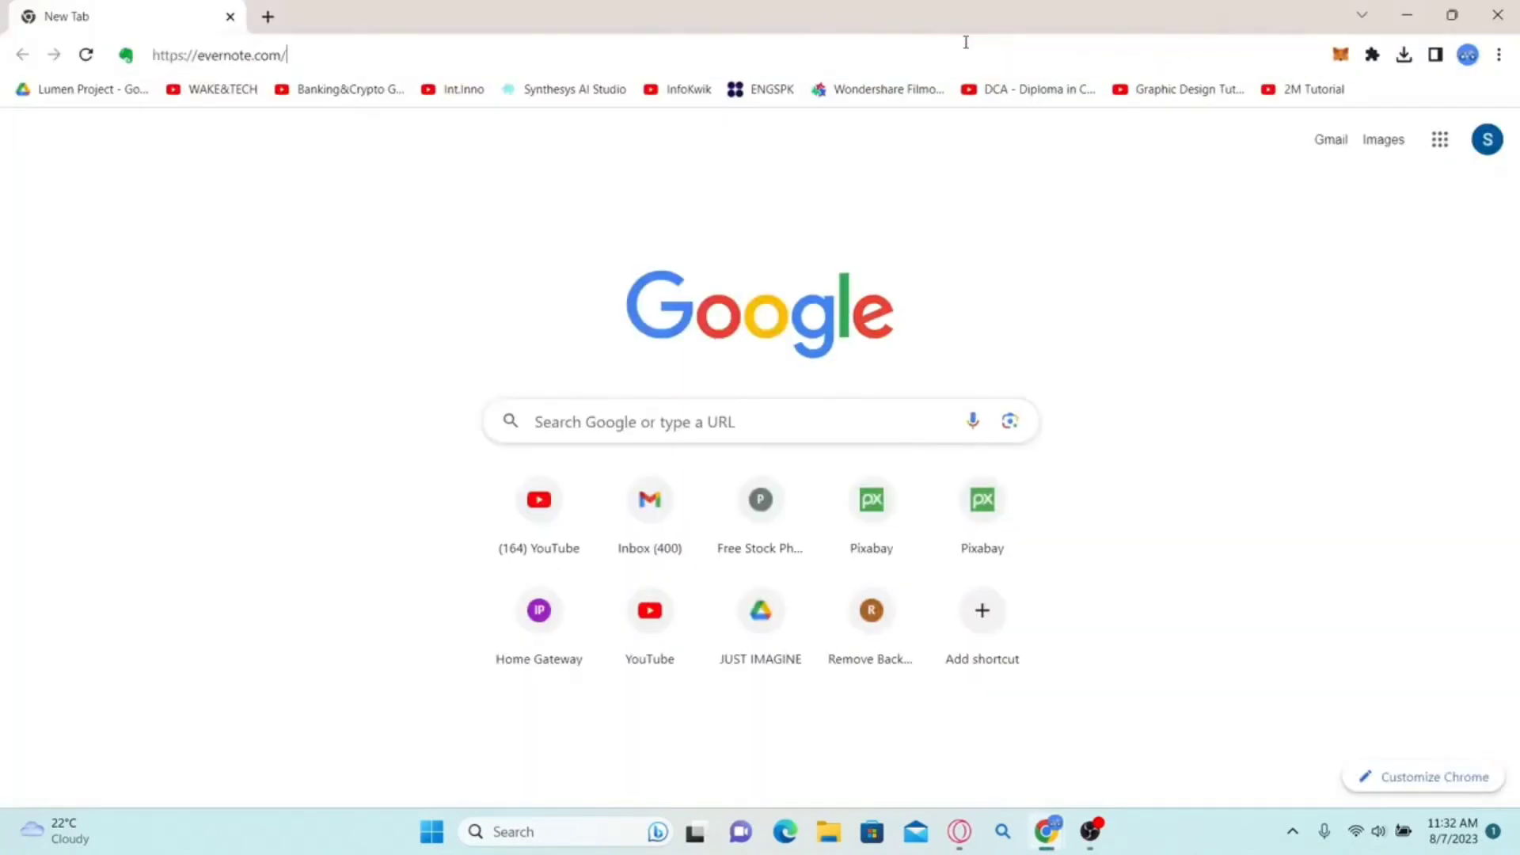
key(Return)
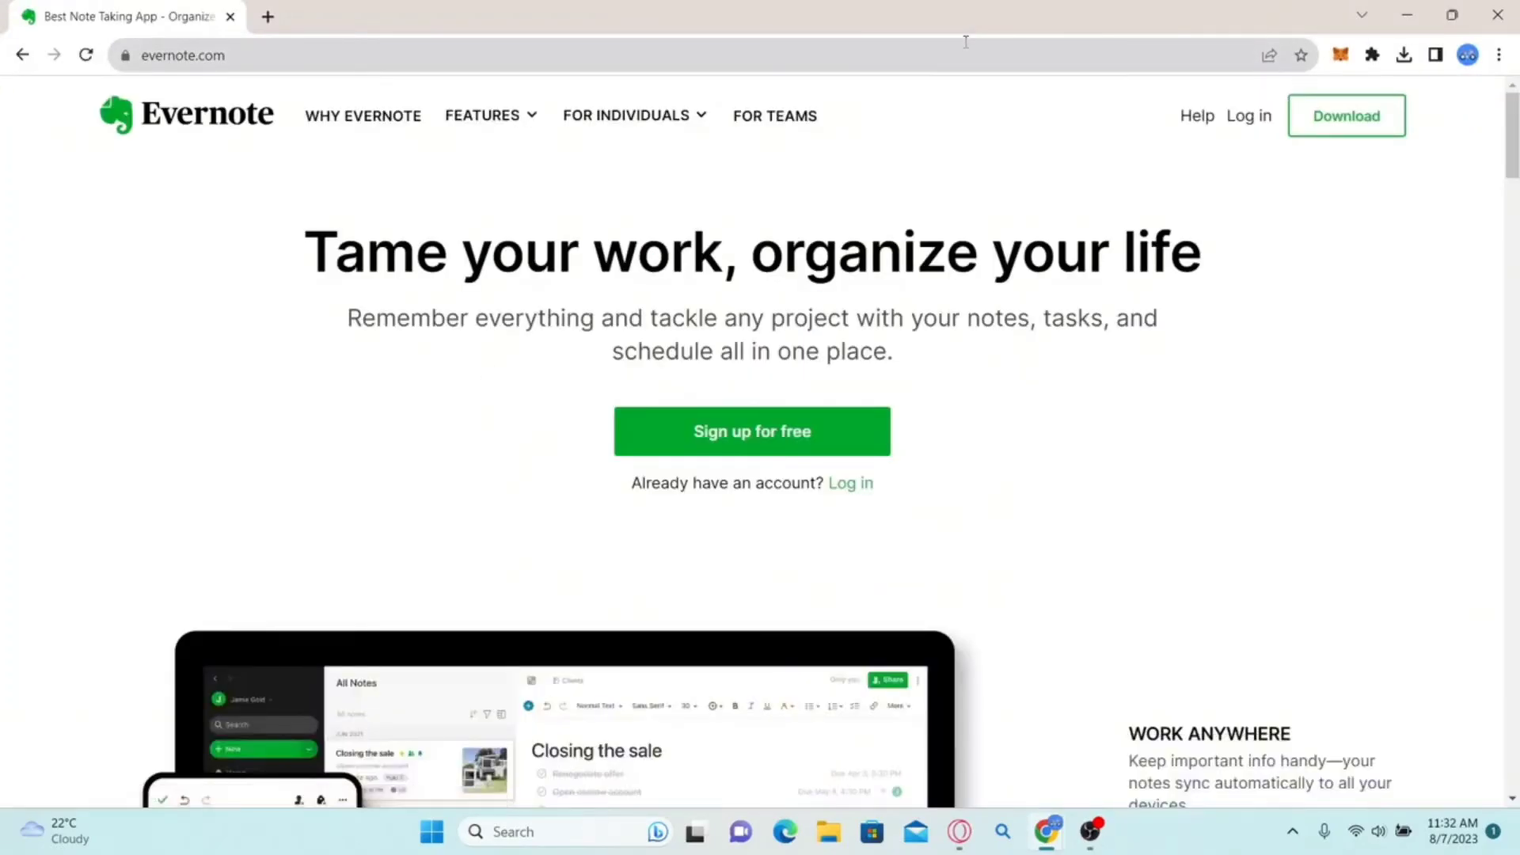
click(851, 492)
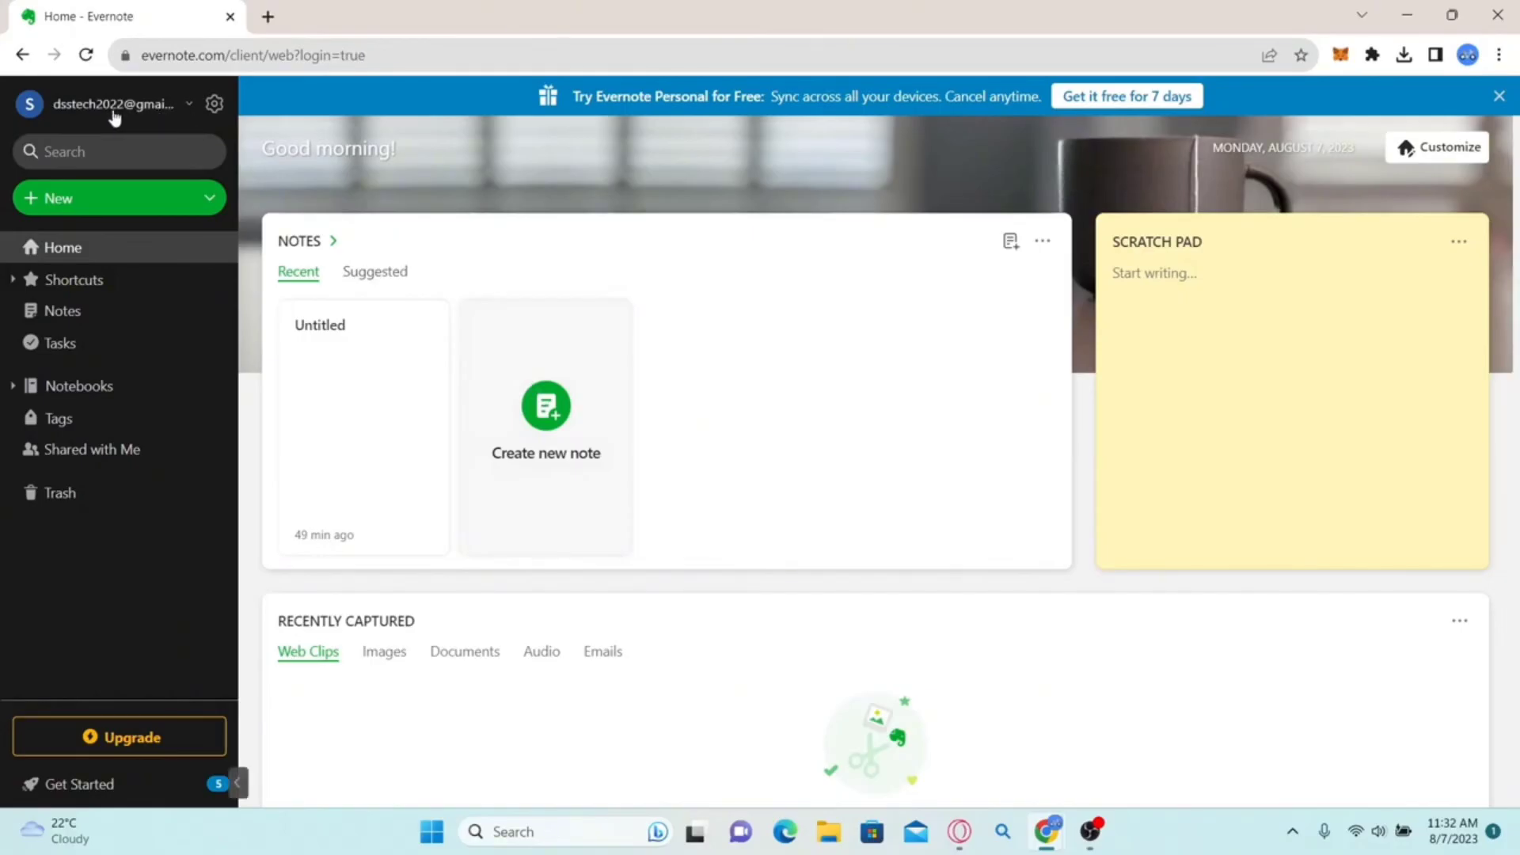
Step: Go to the account profile from the Login & security settings and verify access with the account password
click(190, 109)
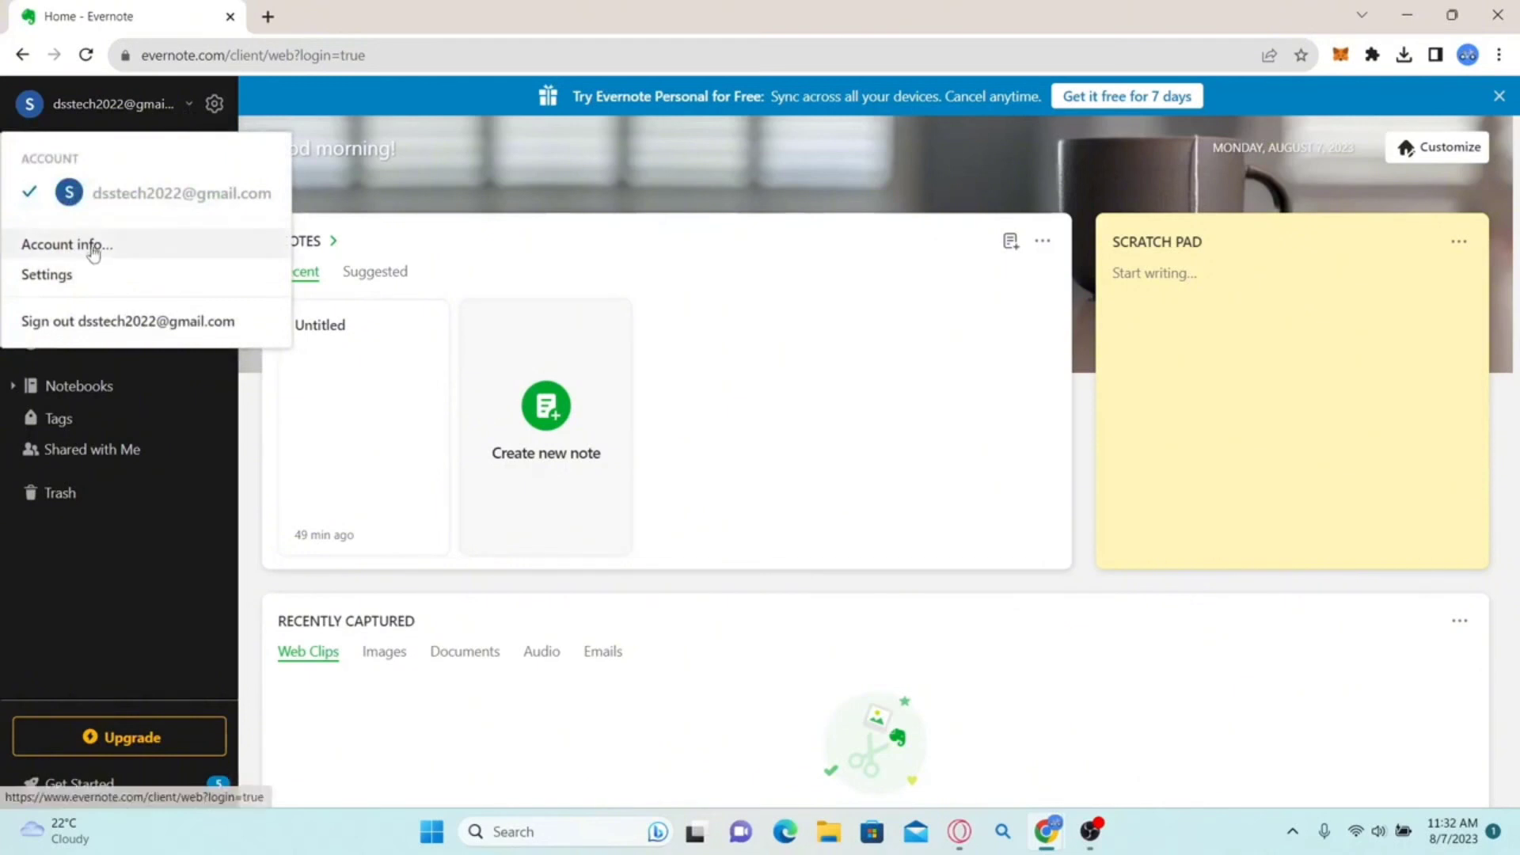
click(79, 274)
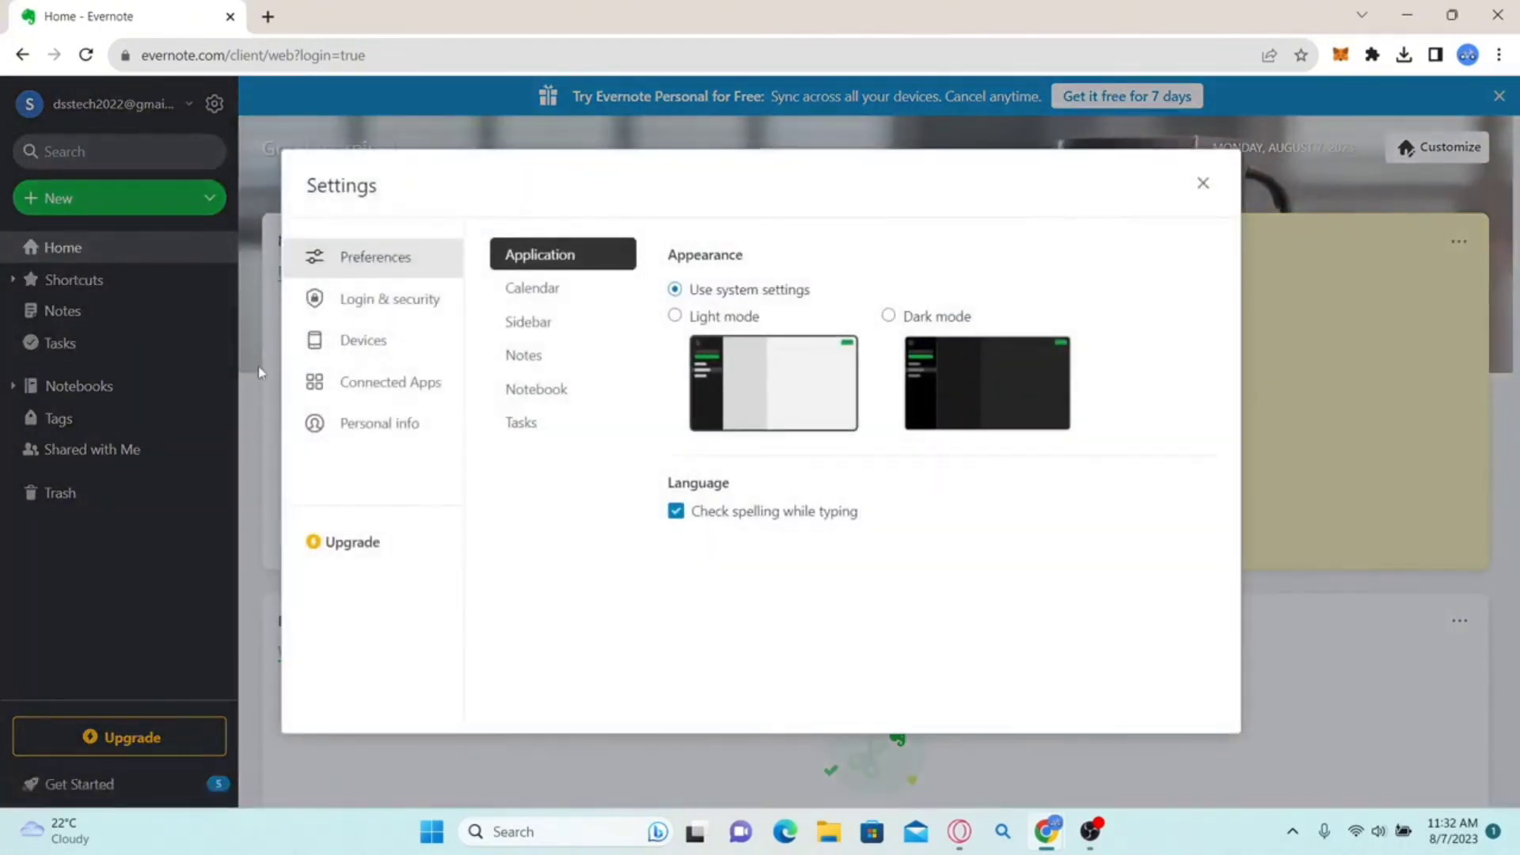
click(374, 307)
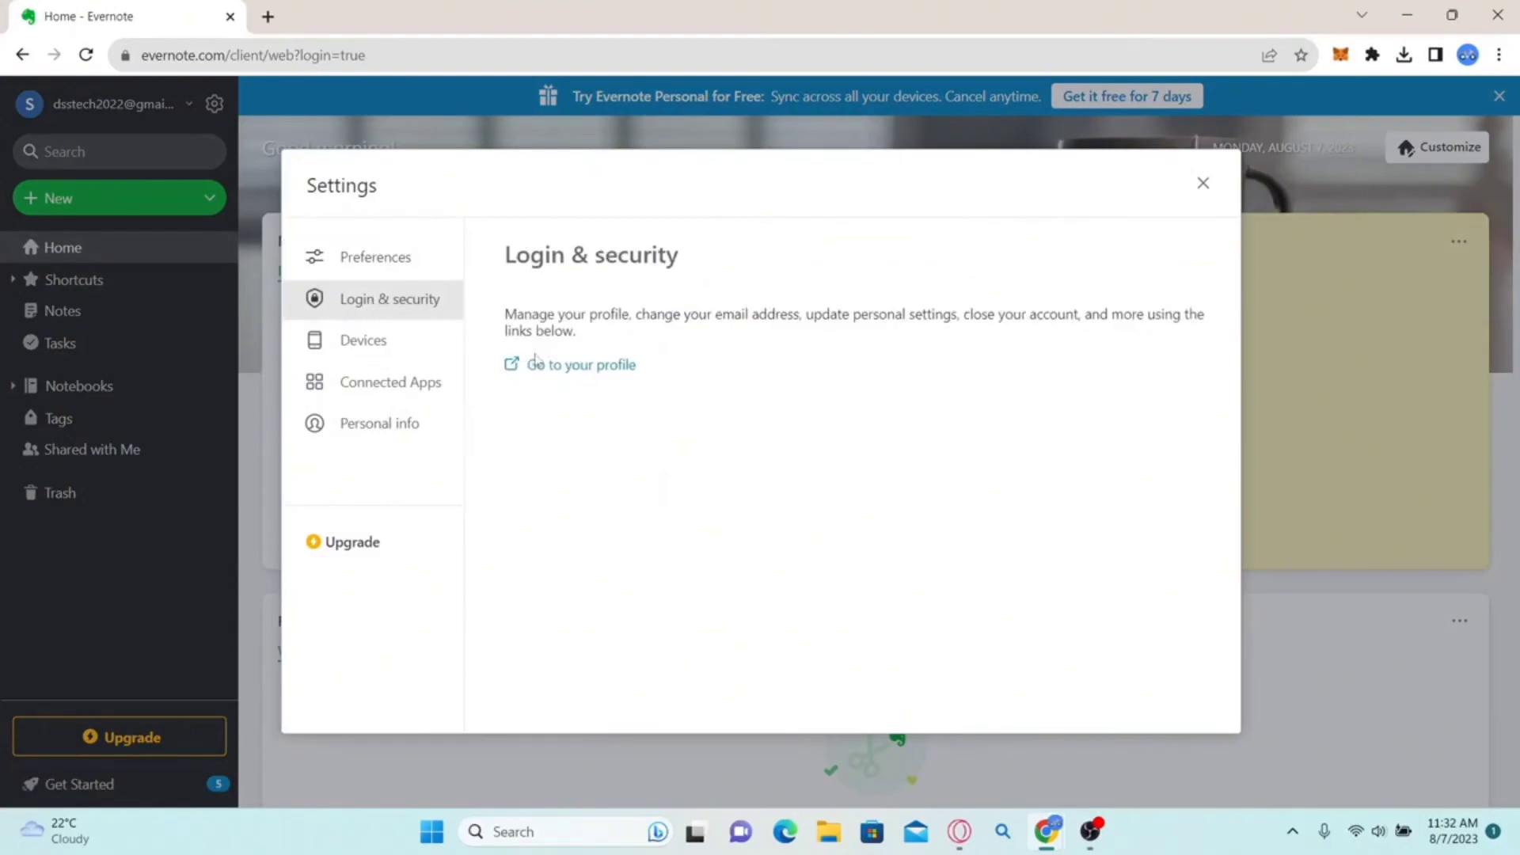
click(570, 377)
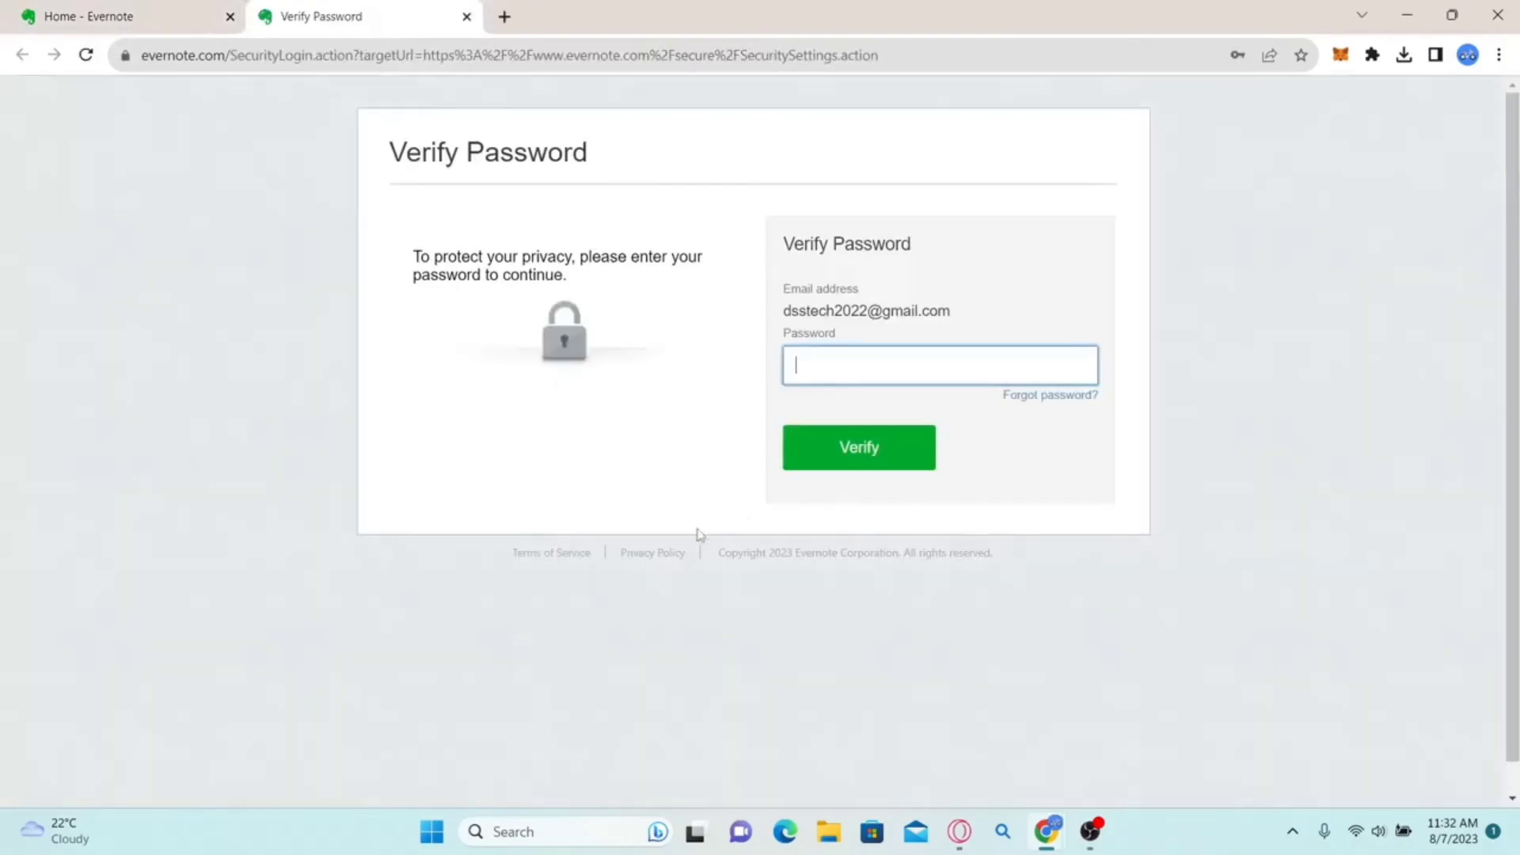
text(•••••••••••)
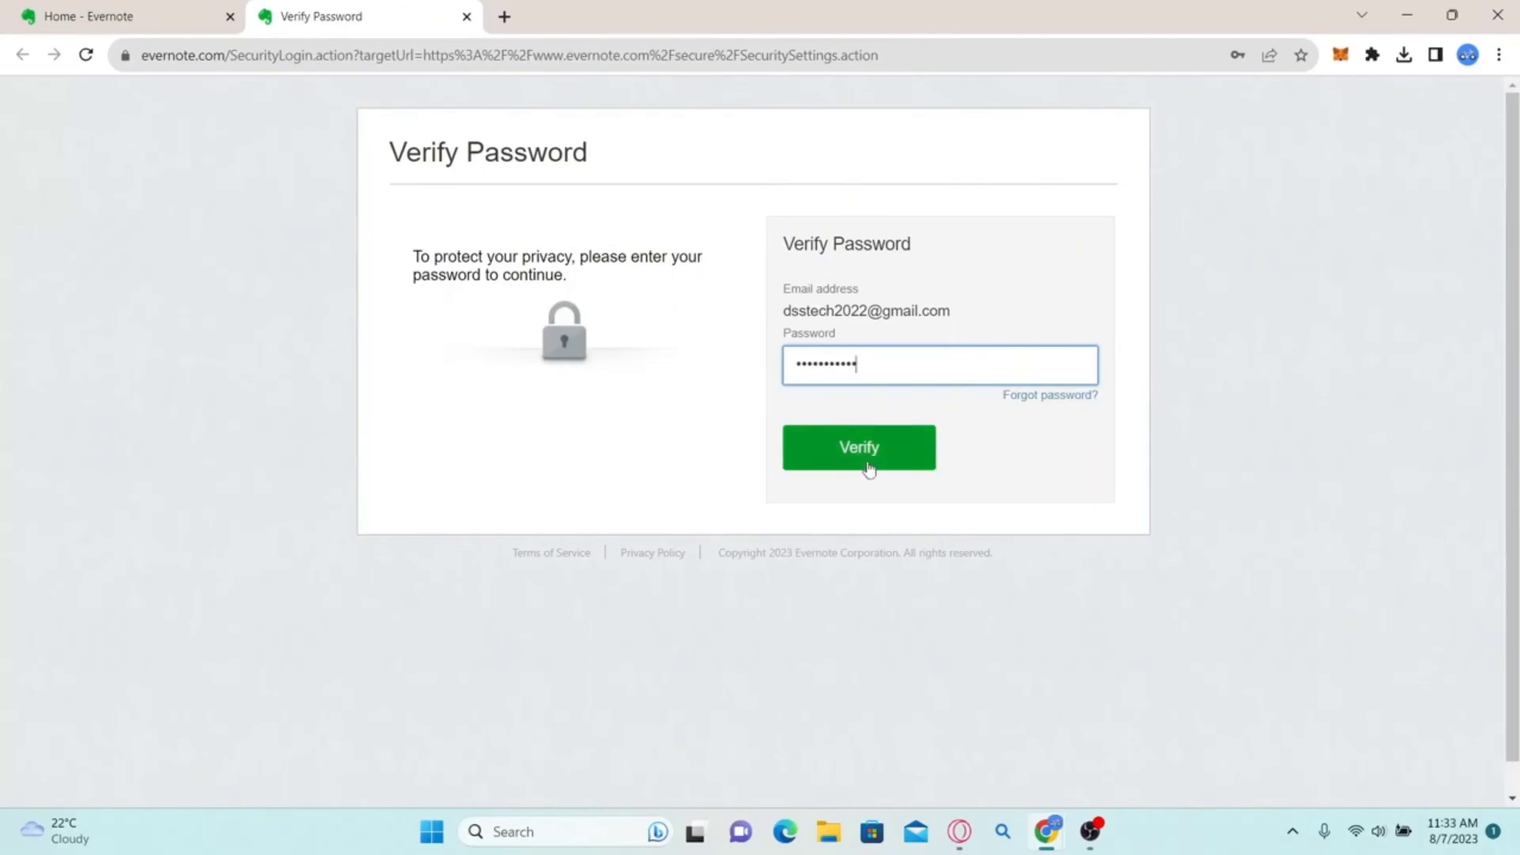
click(861, 468)
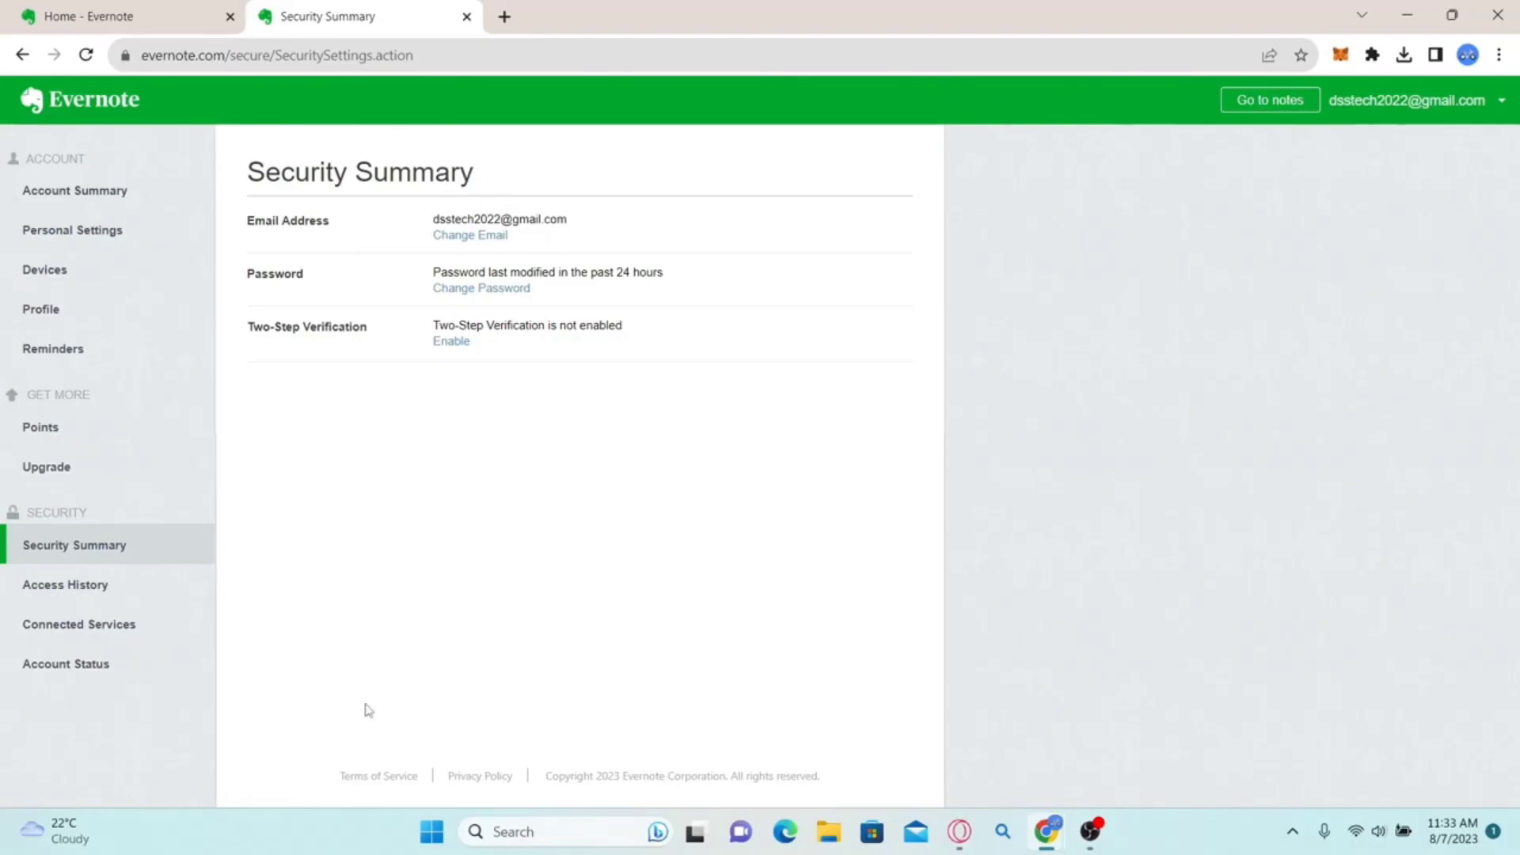
Step: Start closing the Evernote account under Account Status, choosing "Yes, close my account", and dismiss the dialog without continuing
click(92, 668)
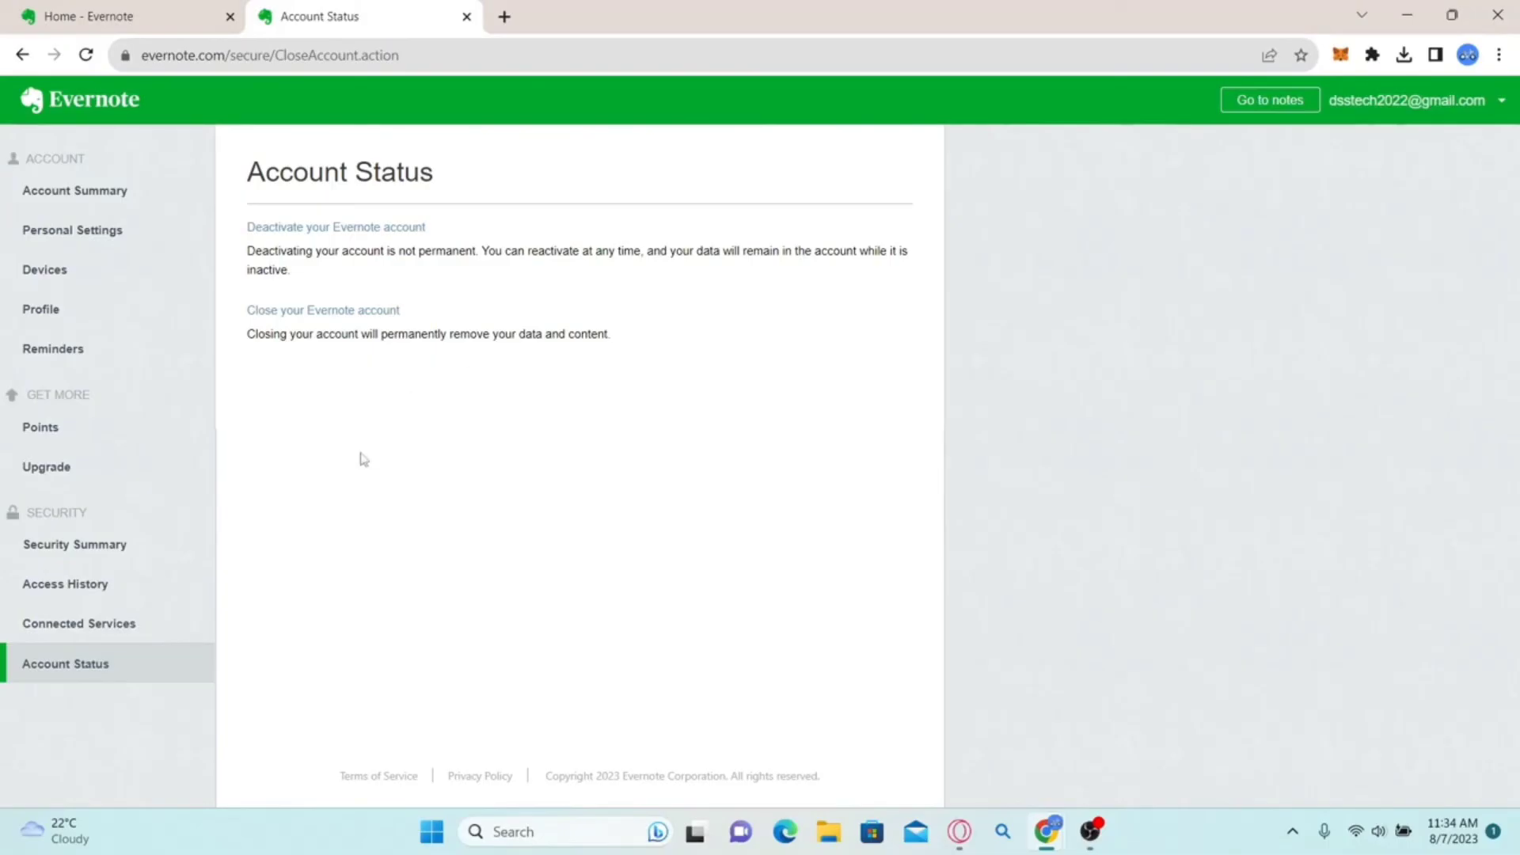
click(294, 318)
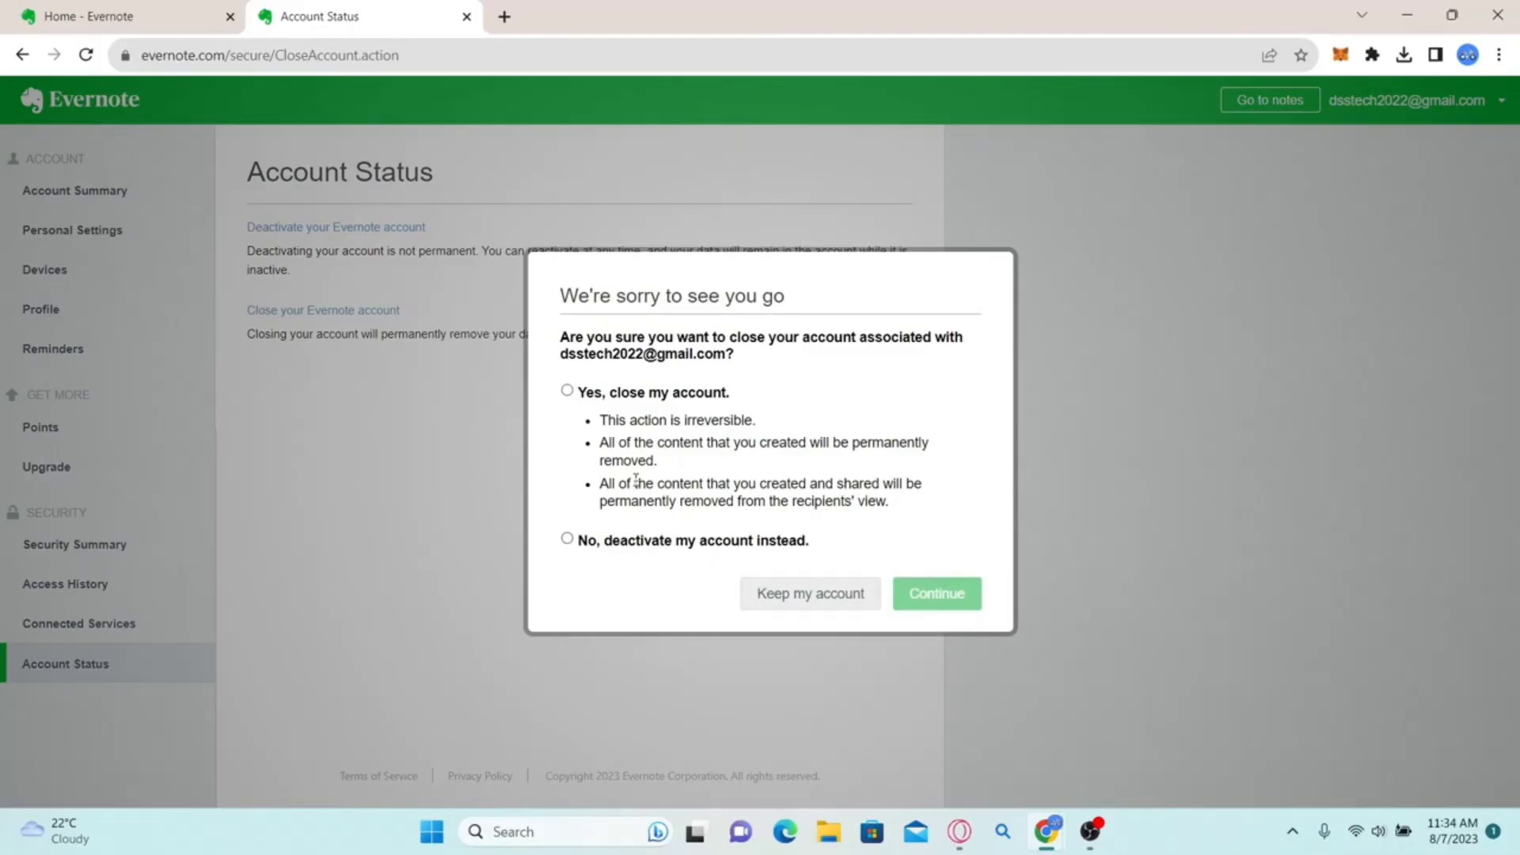
click(567, 391)
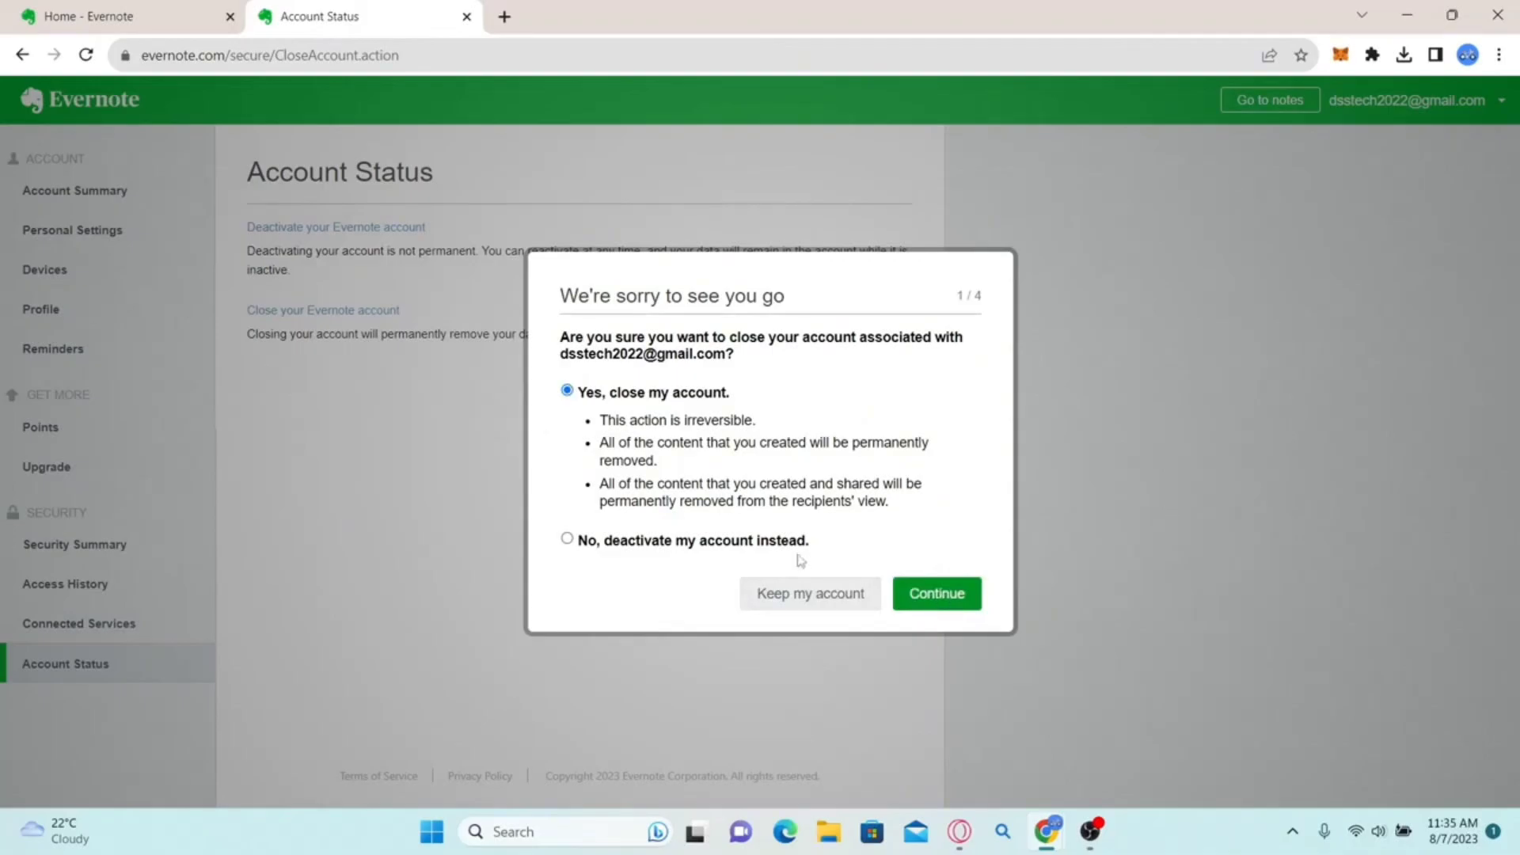
click(316, 514)
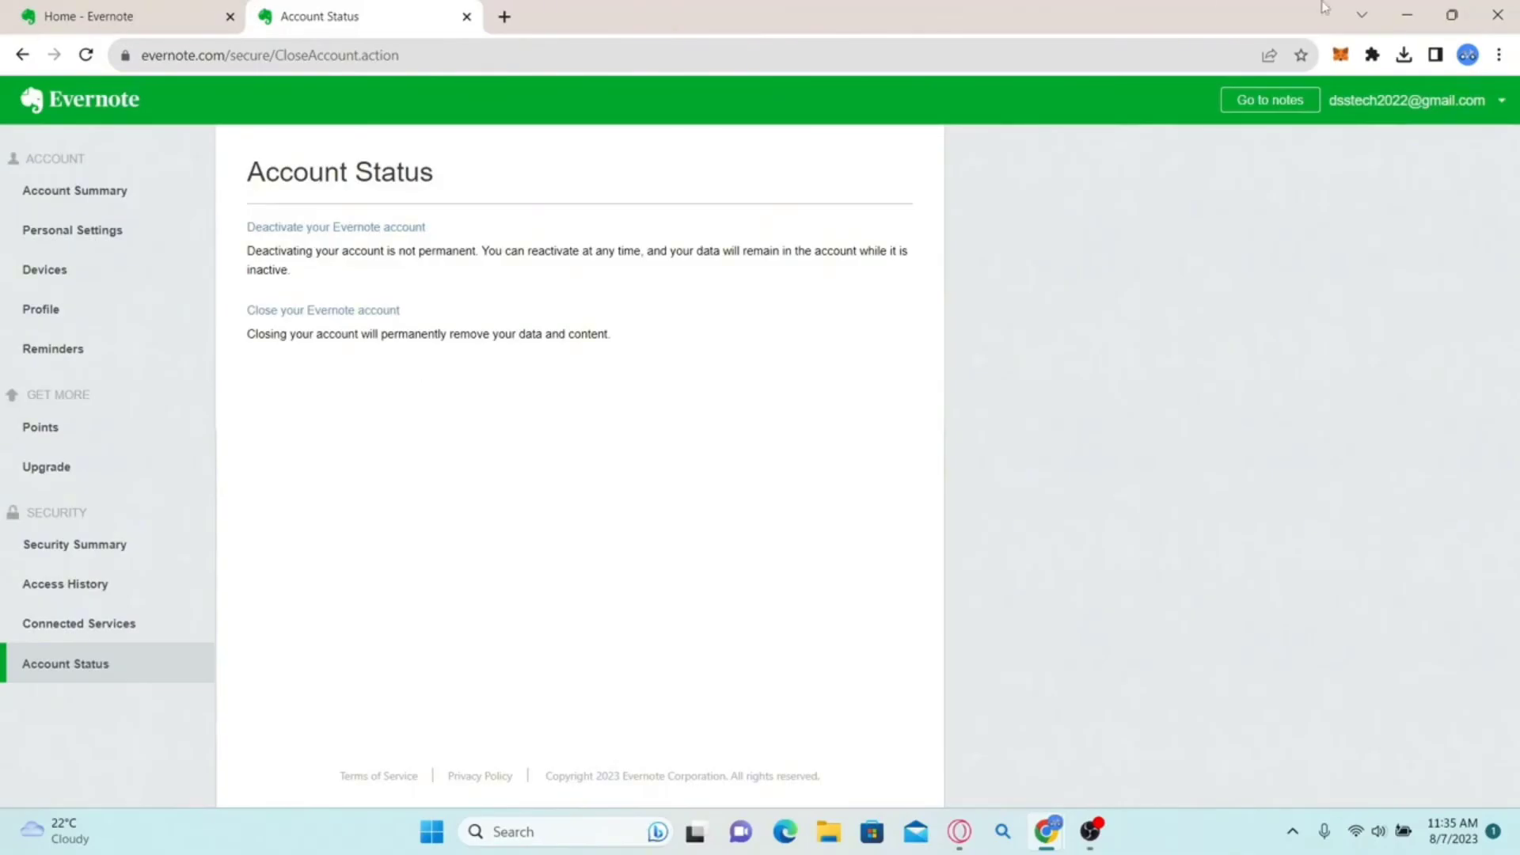
Step: Close the browser window and return to the desktop
click(1497, 14)
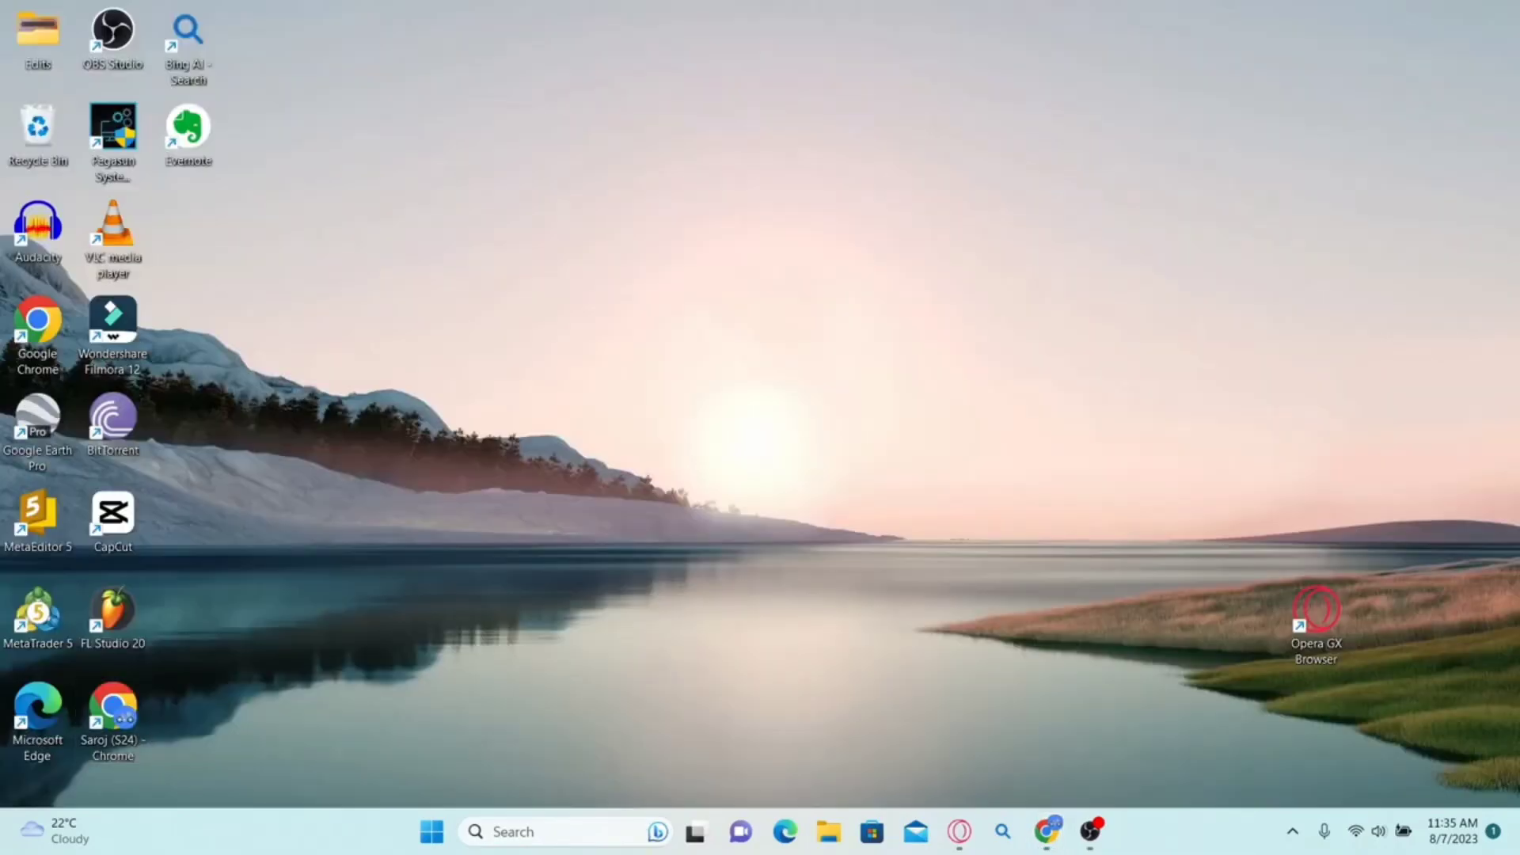
click(709, 475)
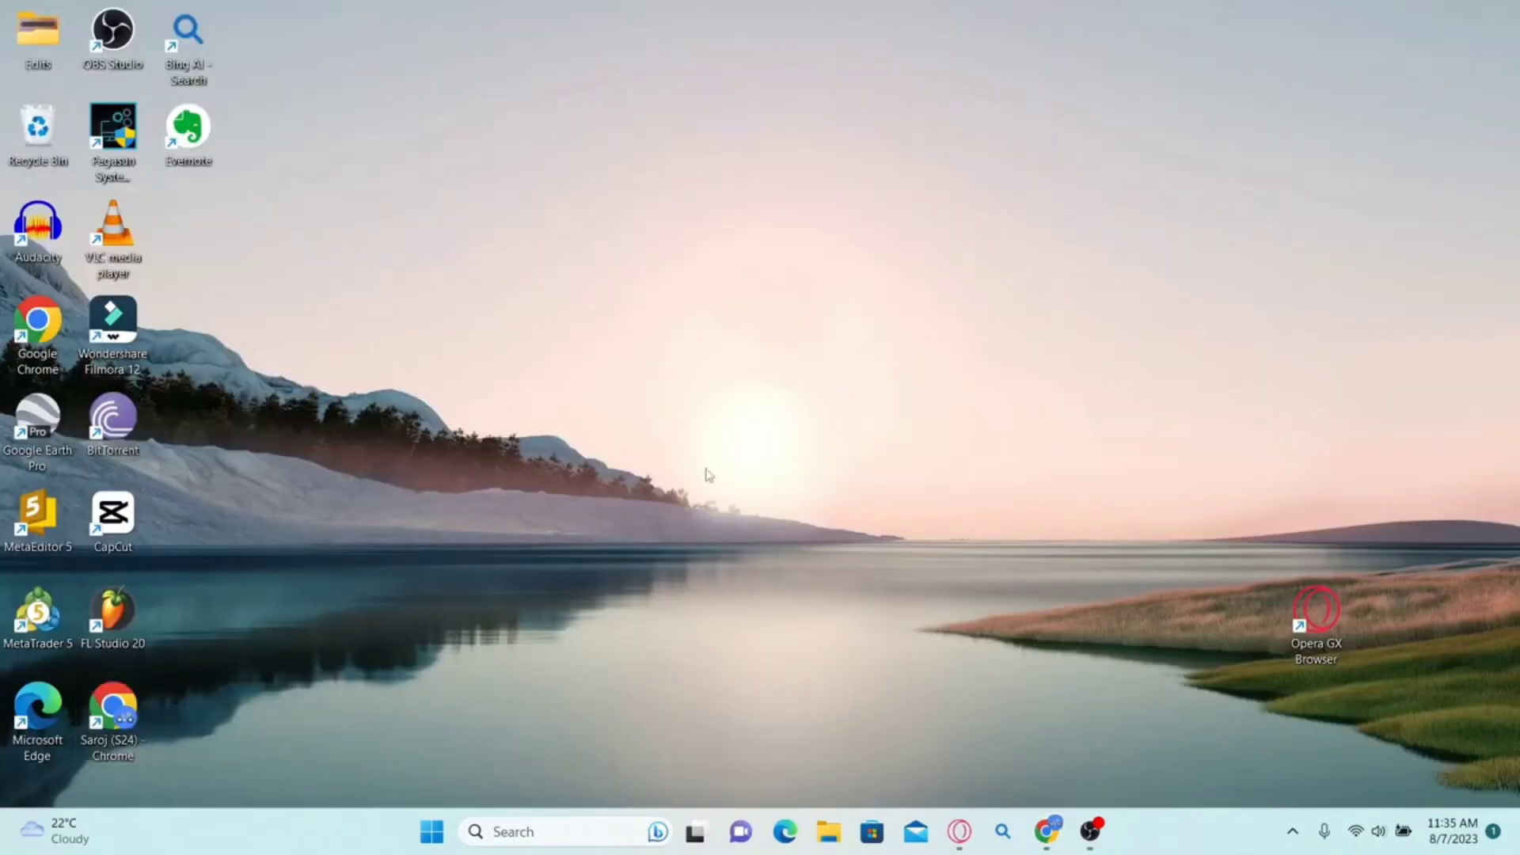